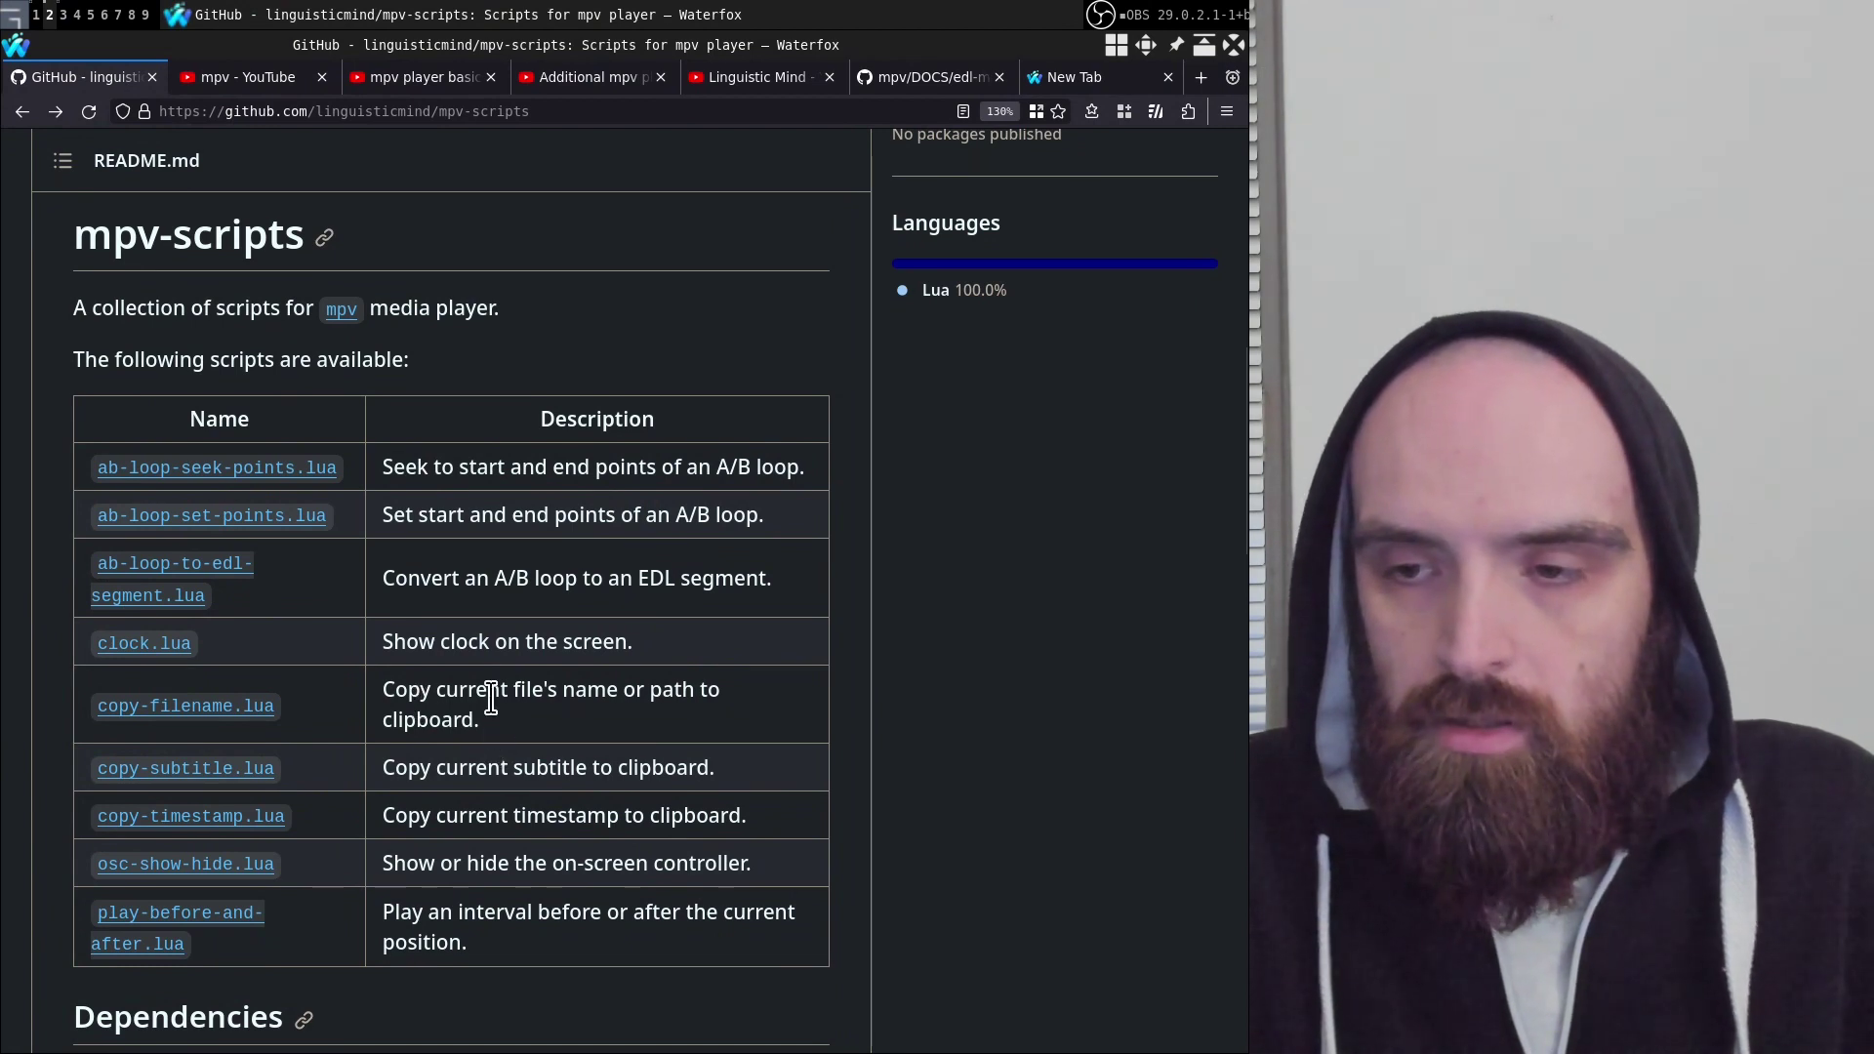
# Open the osc-show-hide.lua and clock.lua script pages from the README's script table in background tabs
pyautogui.scroll(-3, 576, 583)
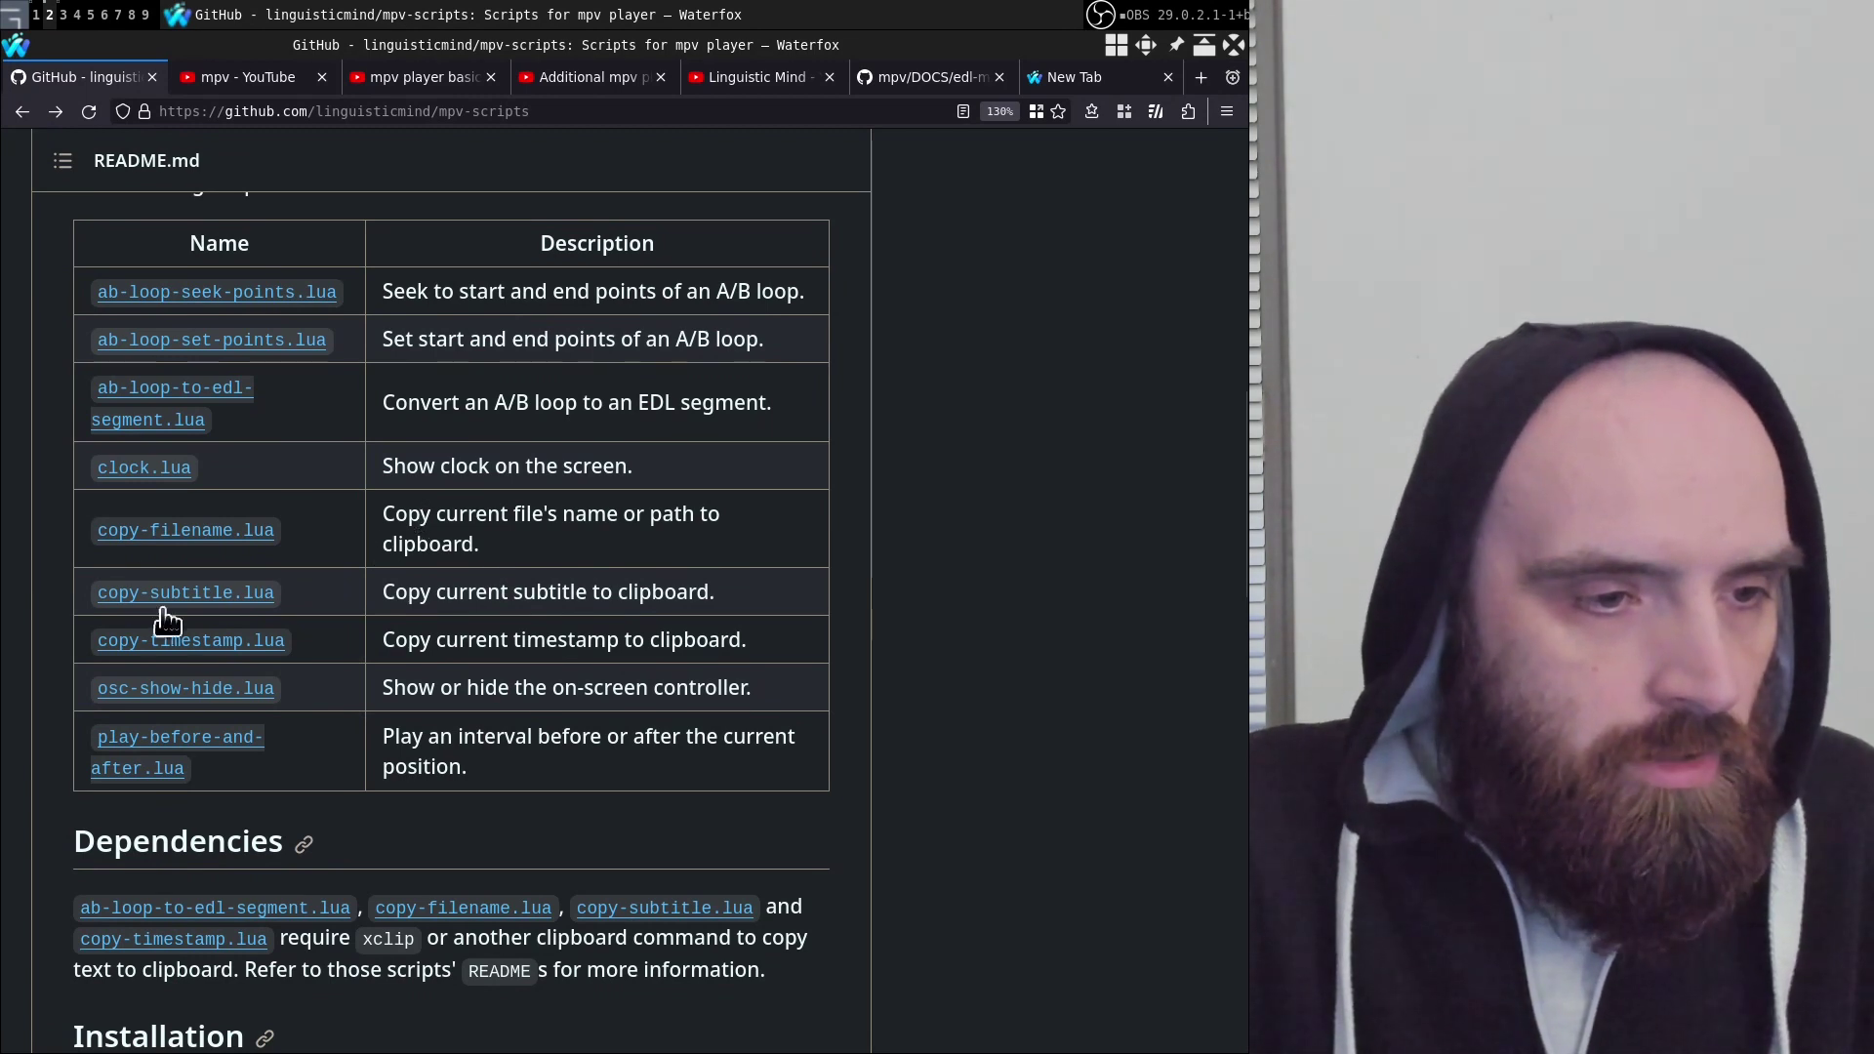
pyautogui.middleClick(110, 698)
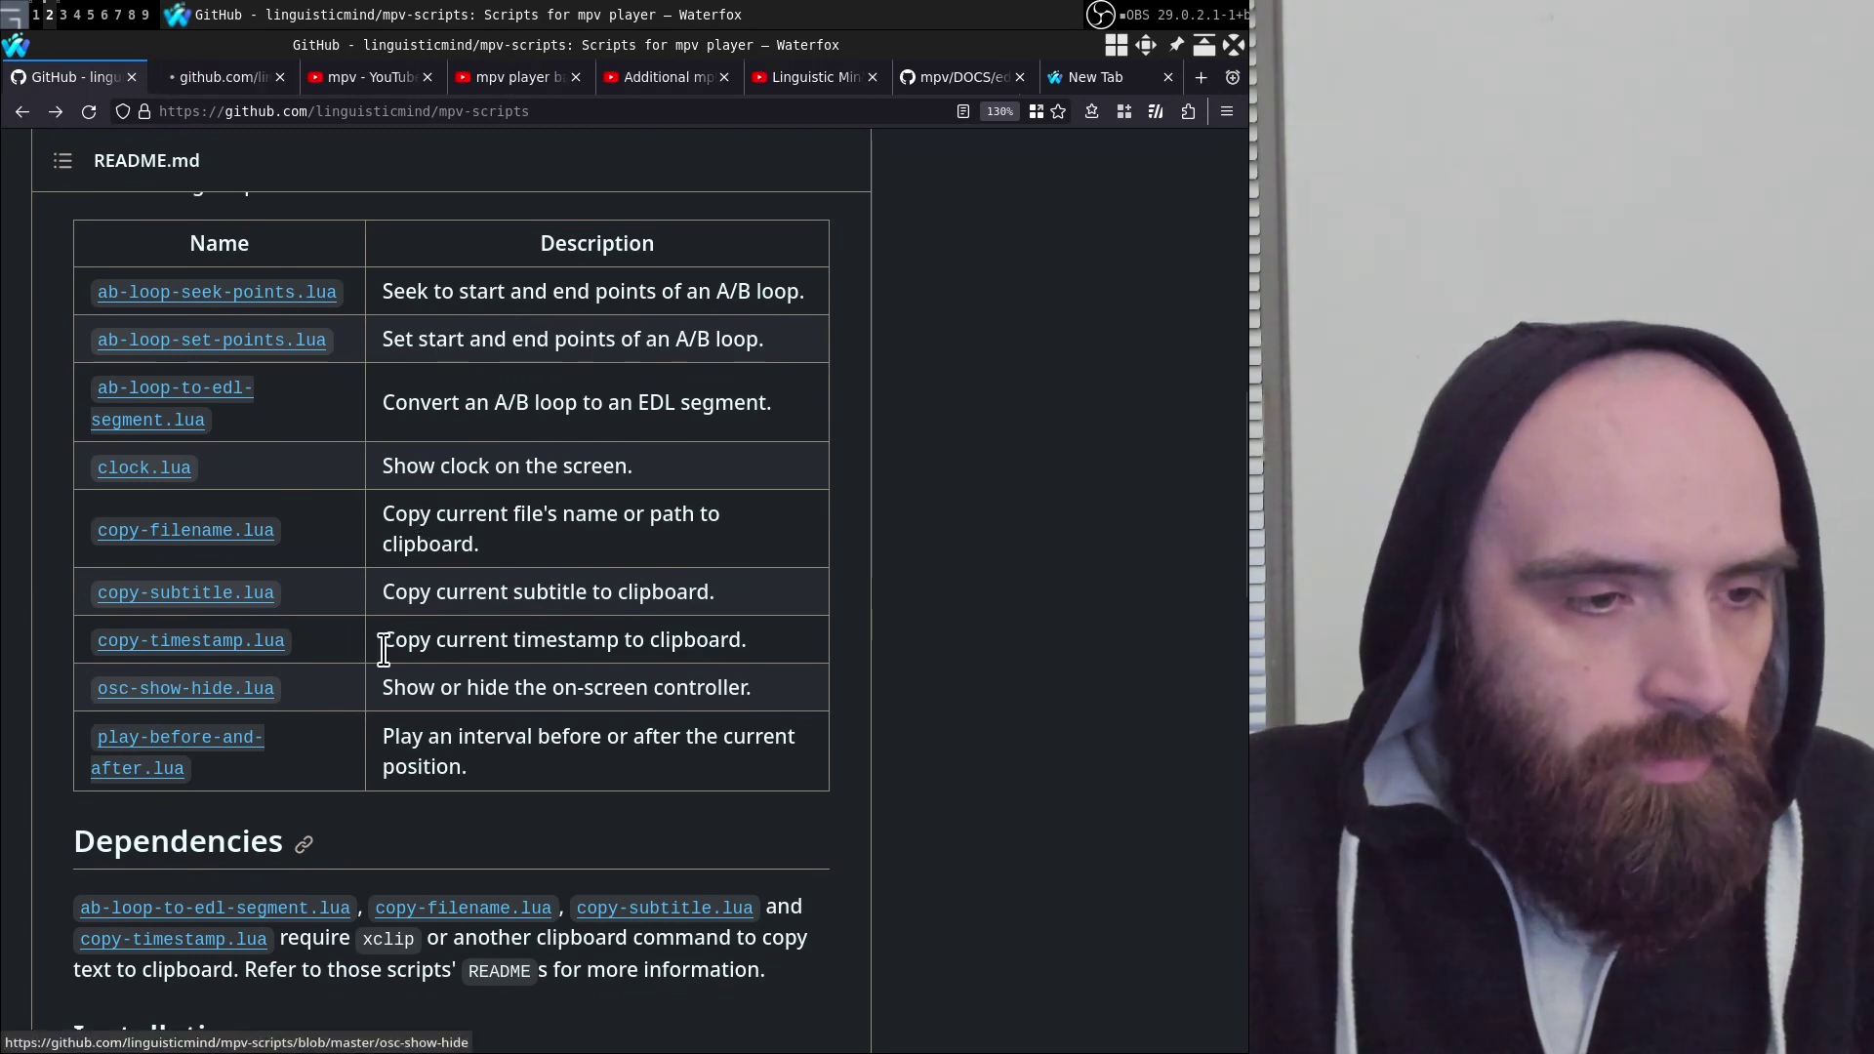
pyautogui.middleClick(146, 478)
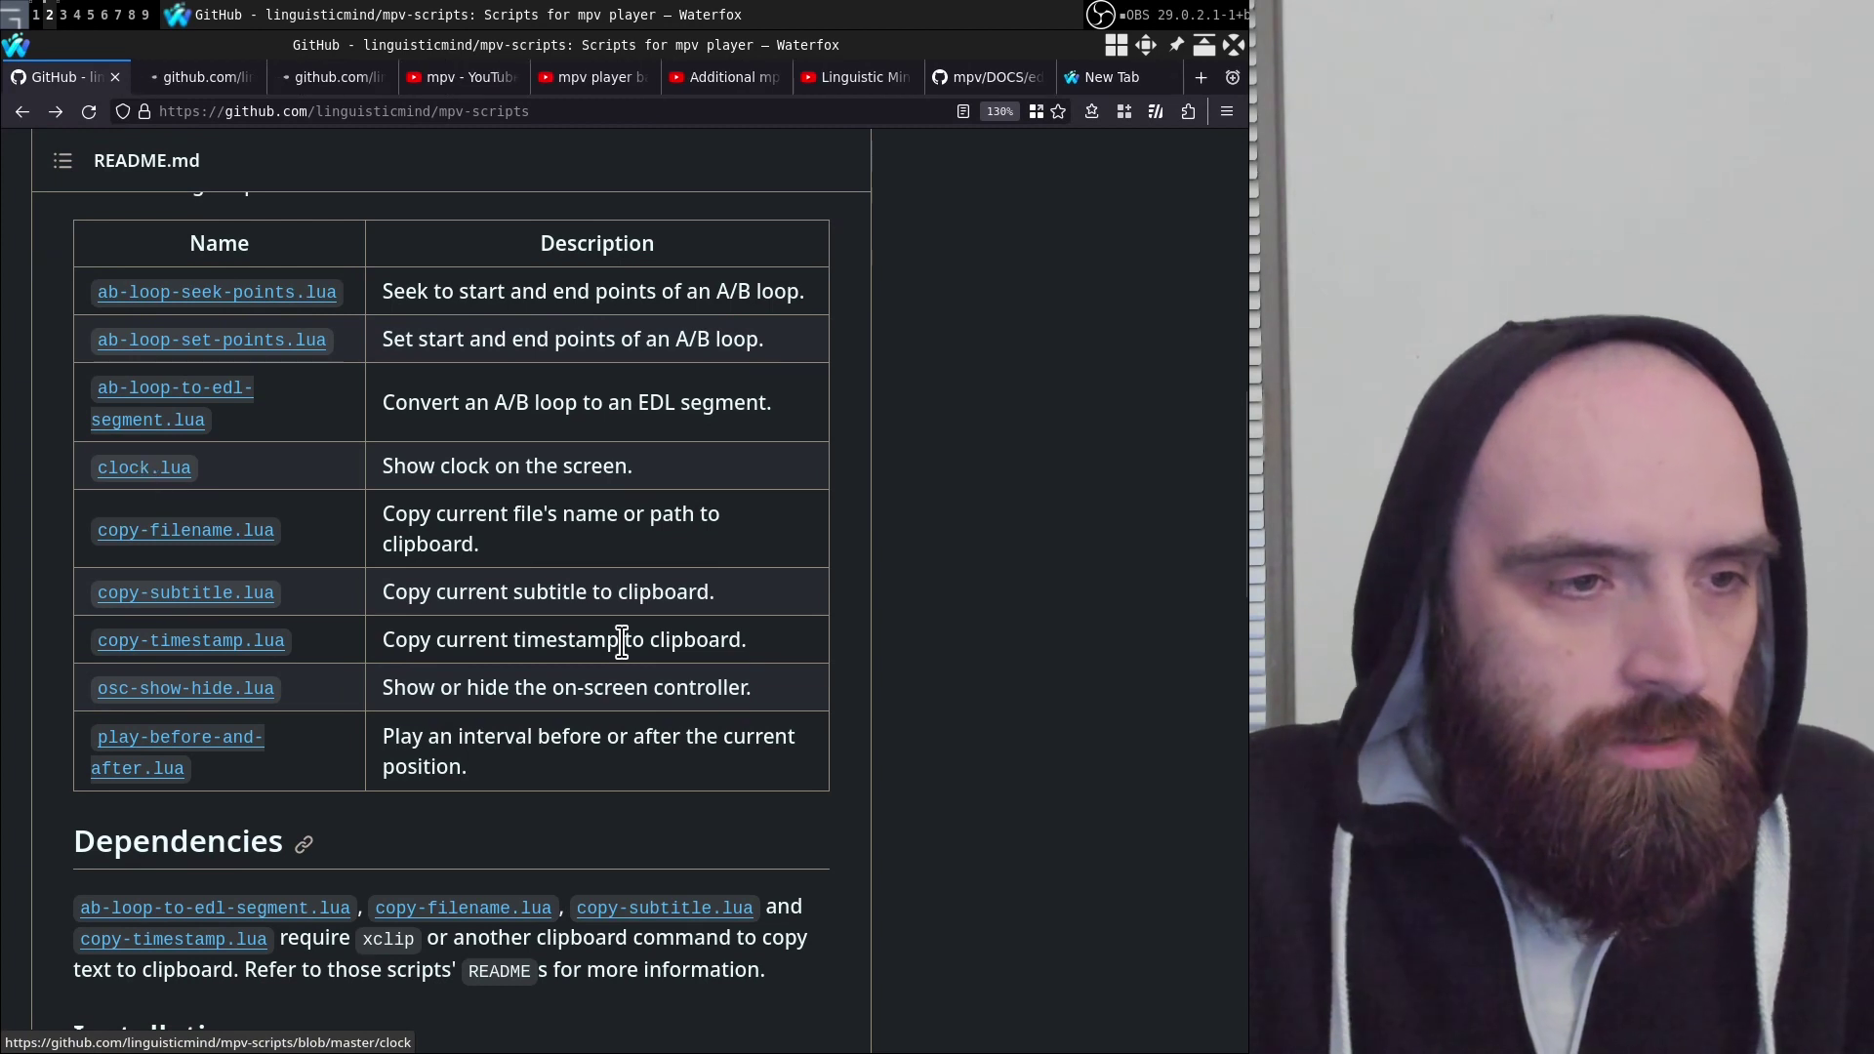
# Review the options and keybindings in the osc-show-hide README
pyautogui.hotkey('ctrl', 'Tab')
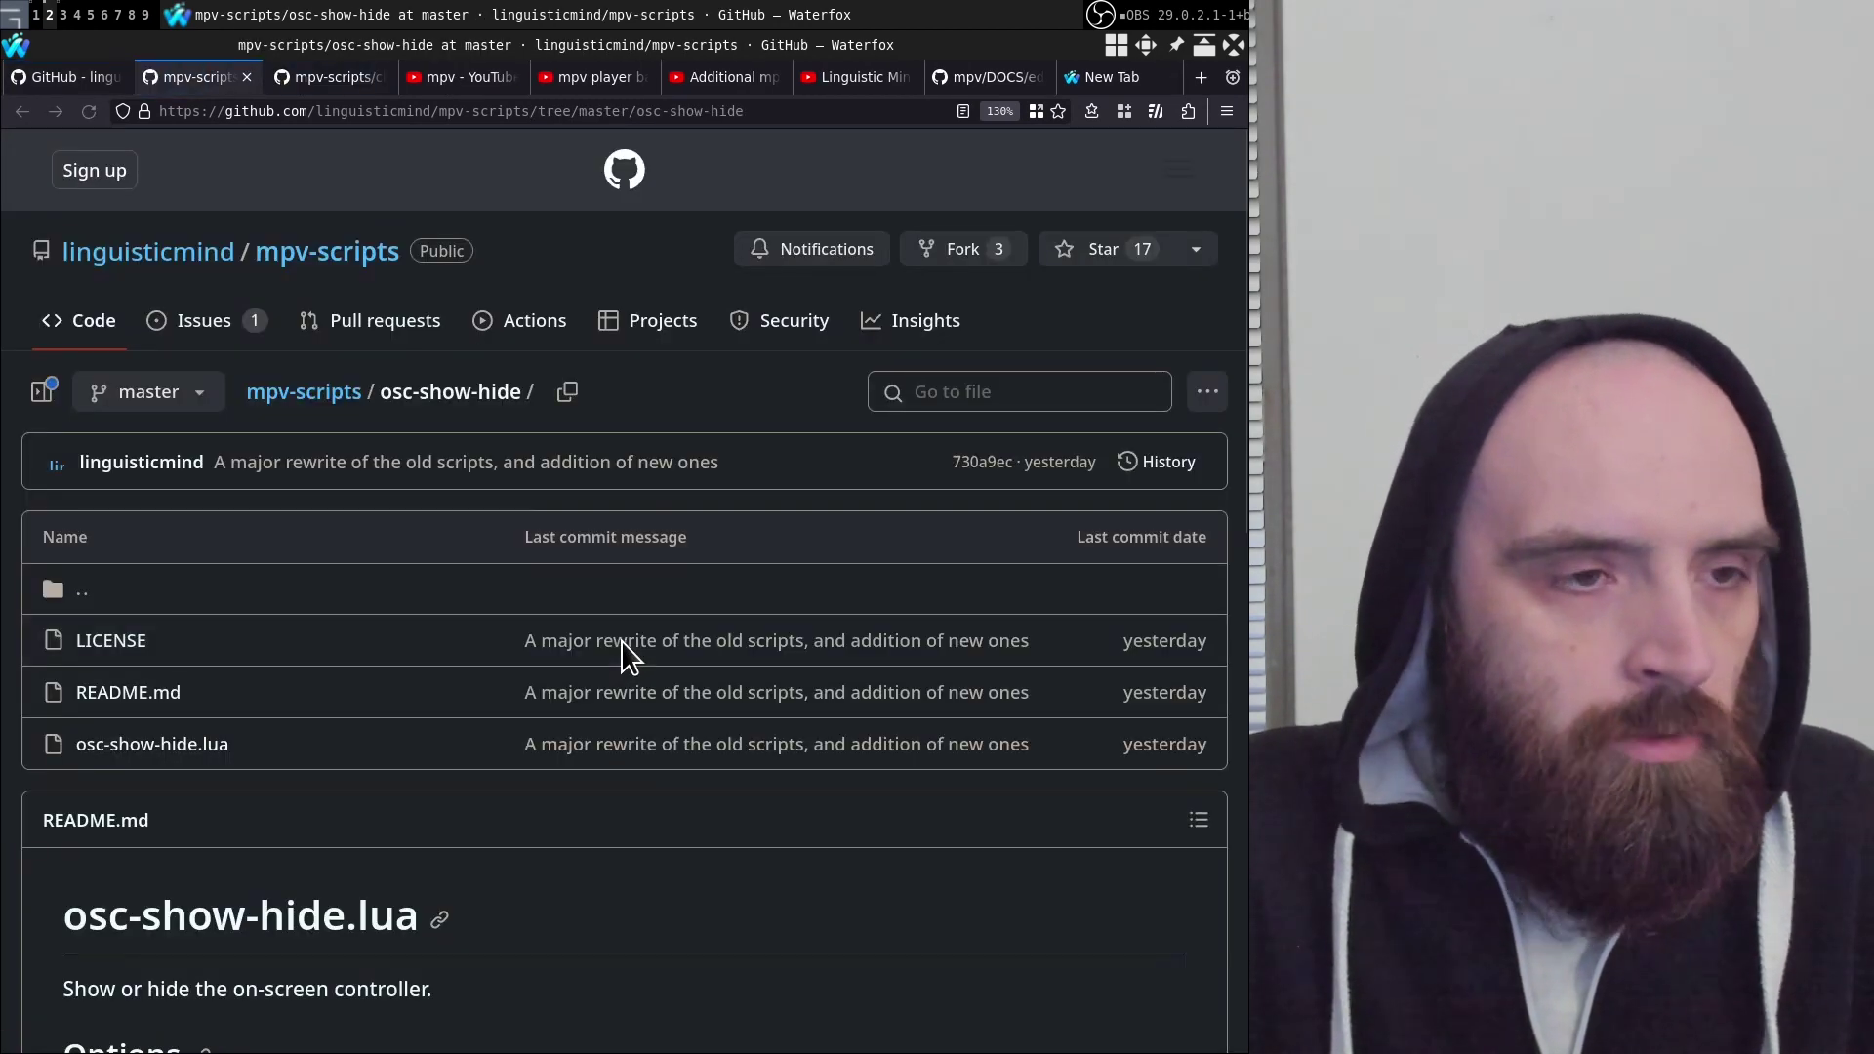
pyautogui.scroll(-3, 595, 644)
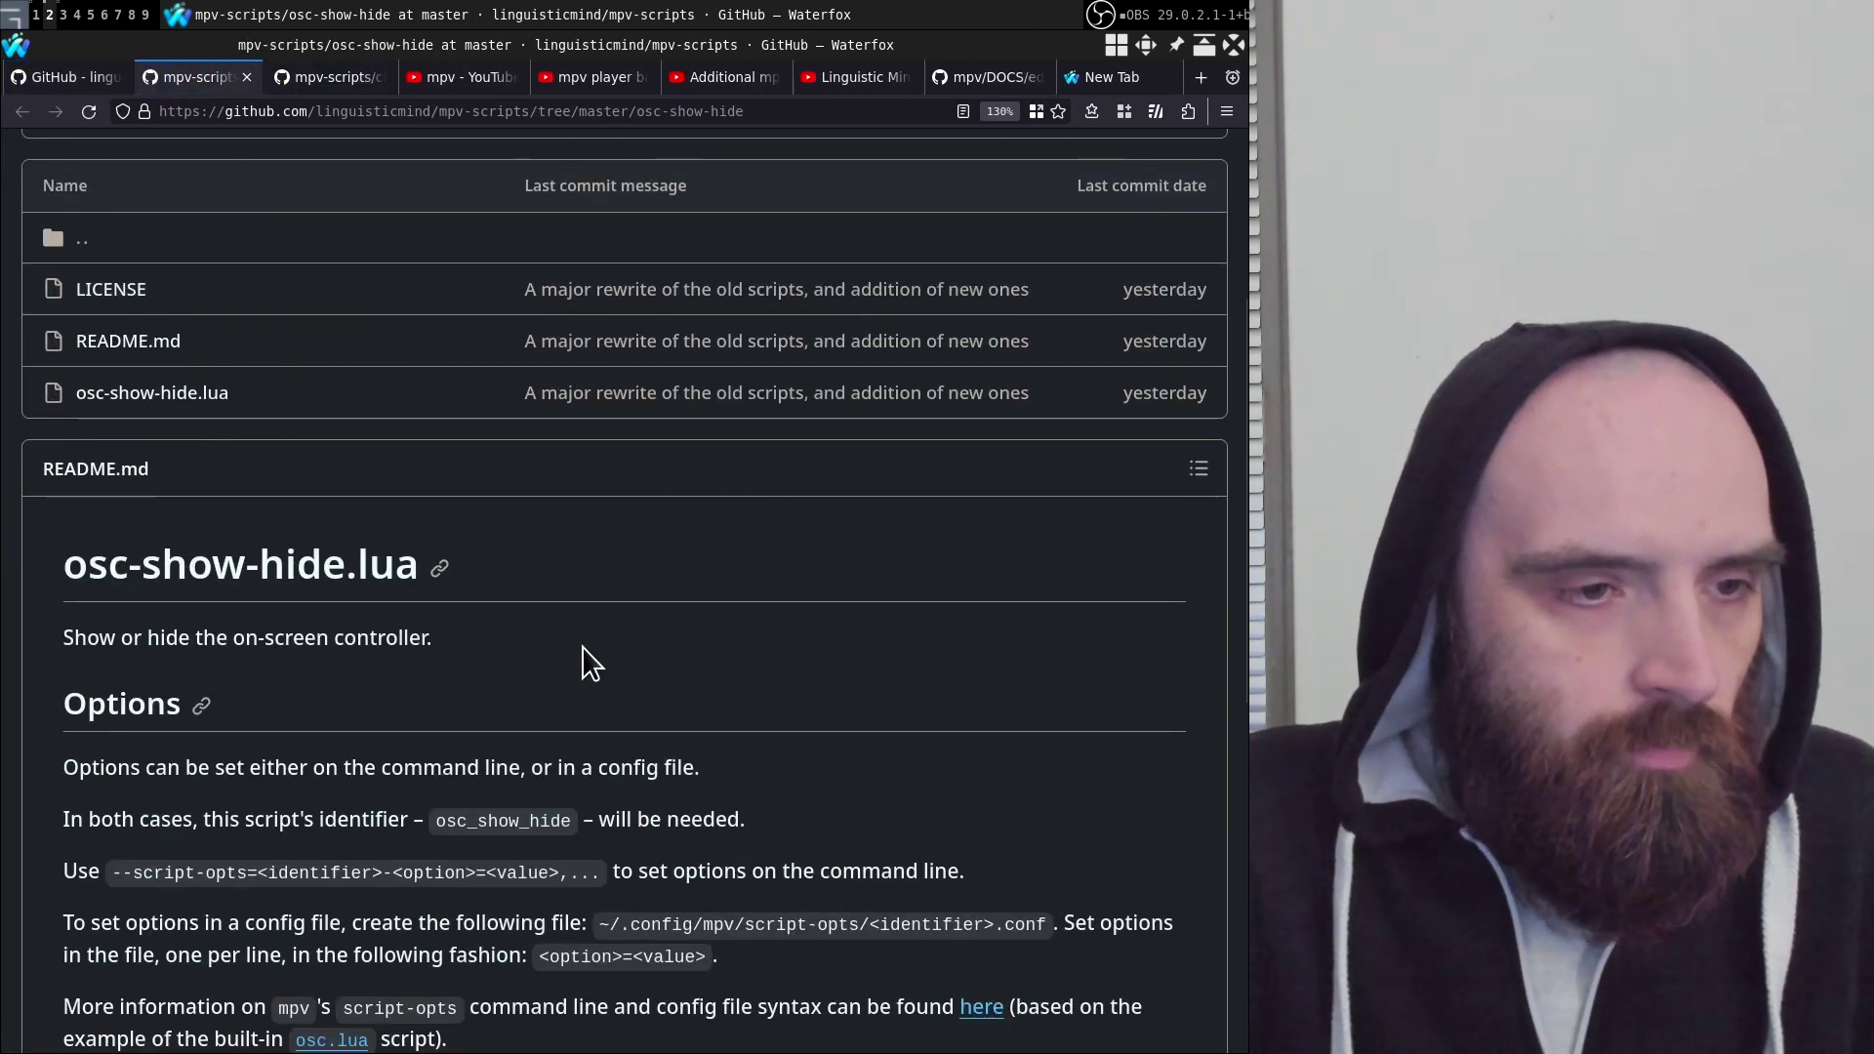
pyautogui.scroll(-4, 585, 654)
pyautogui.scroll(3, 581, 645)
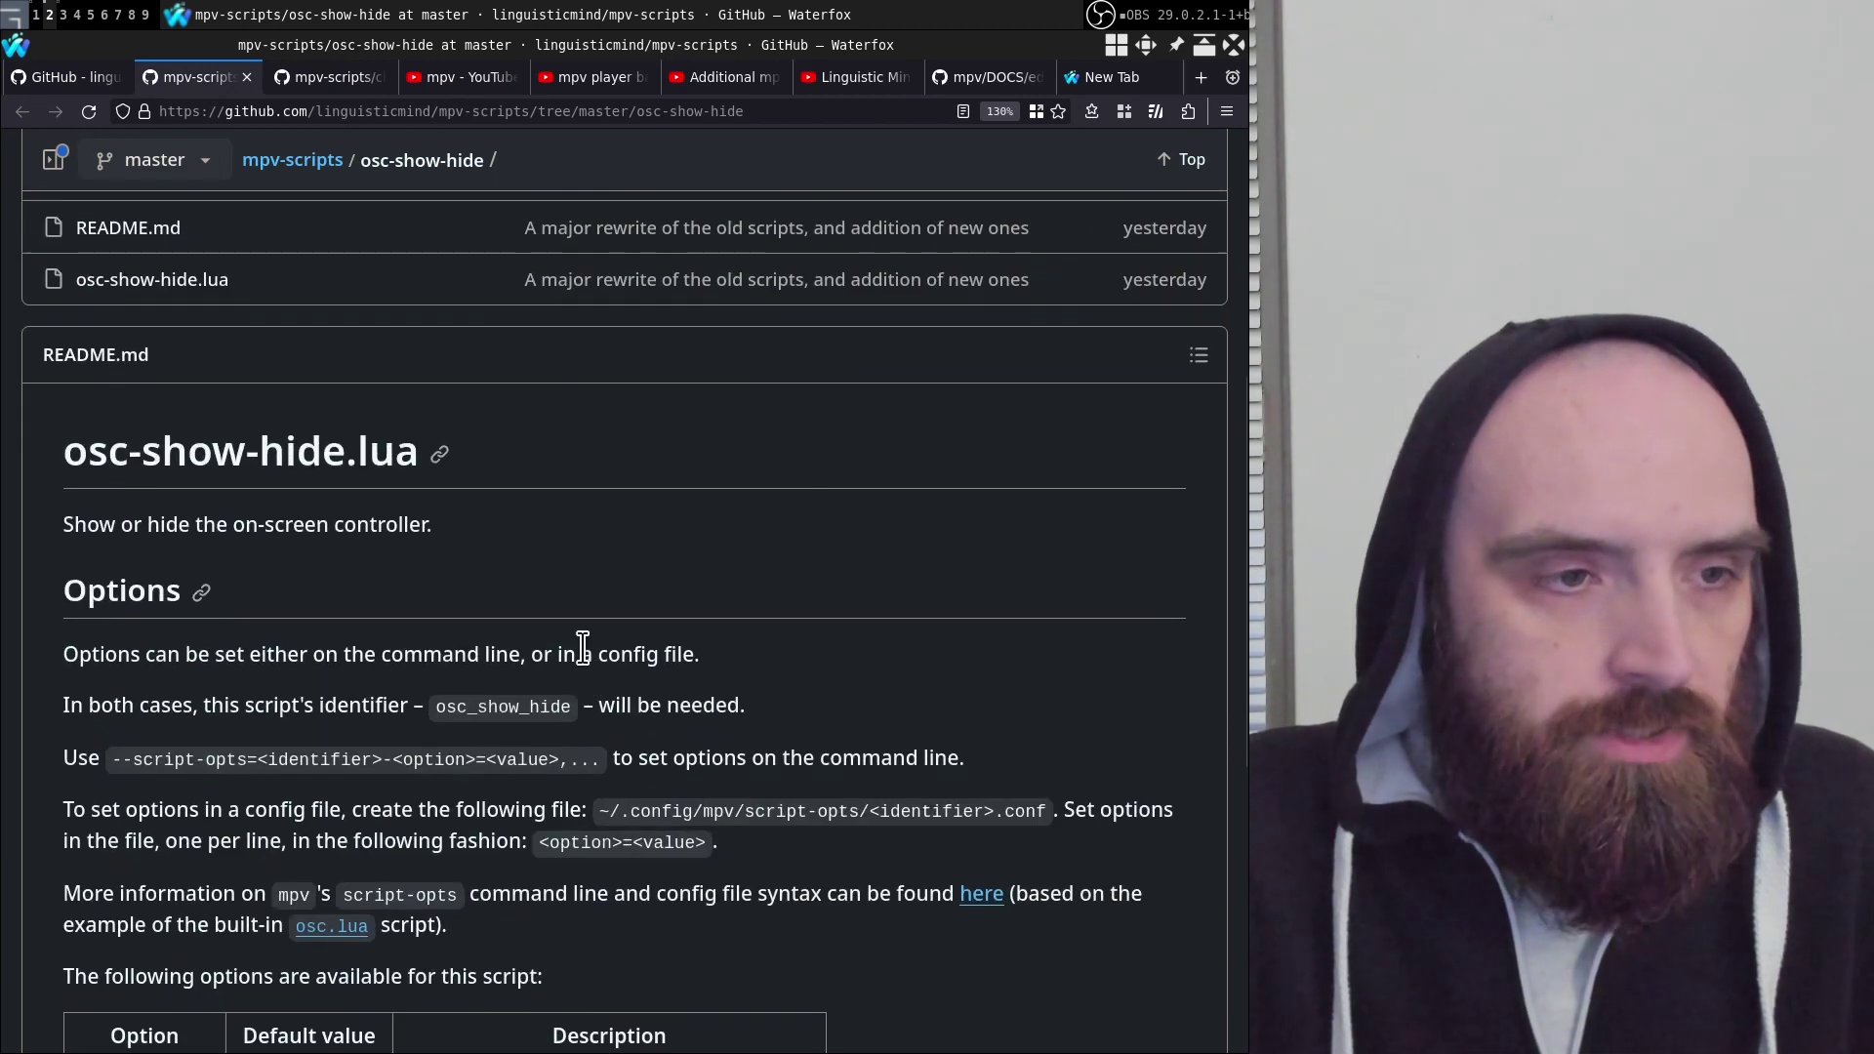
pyautogui.scroll(-4, 586, 654)
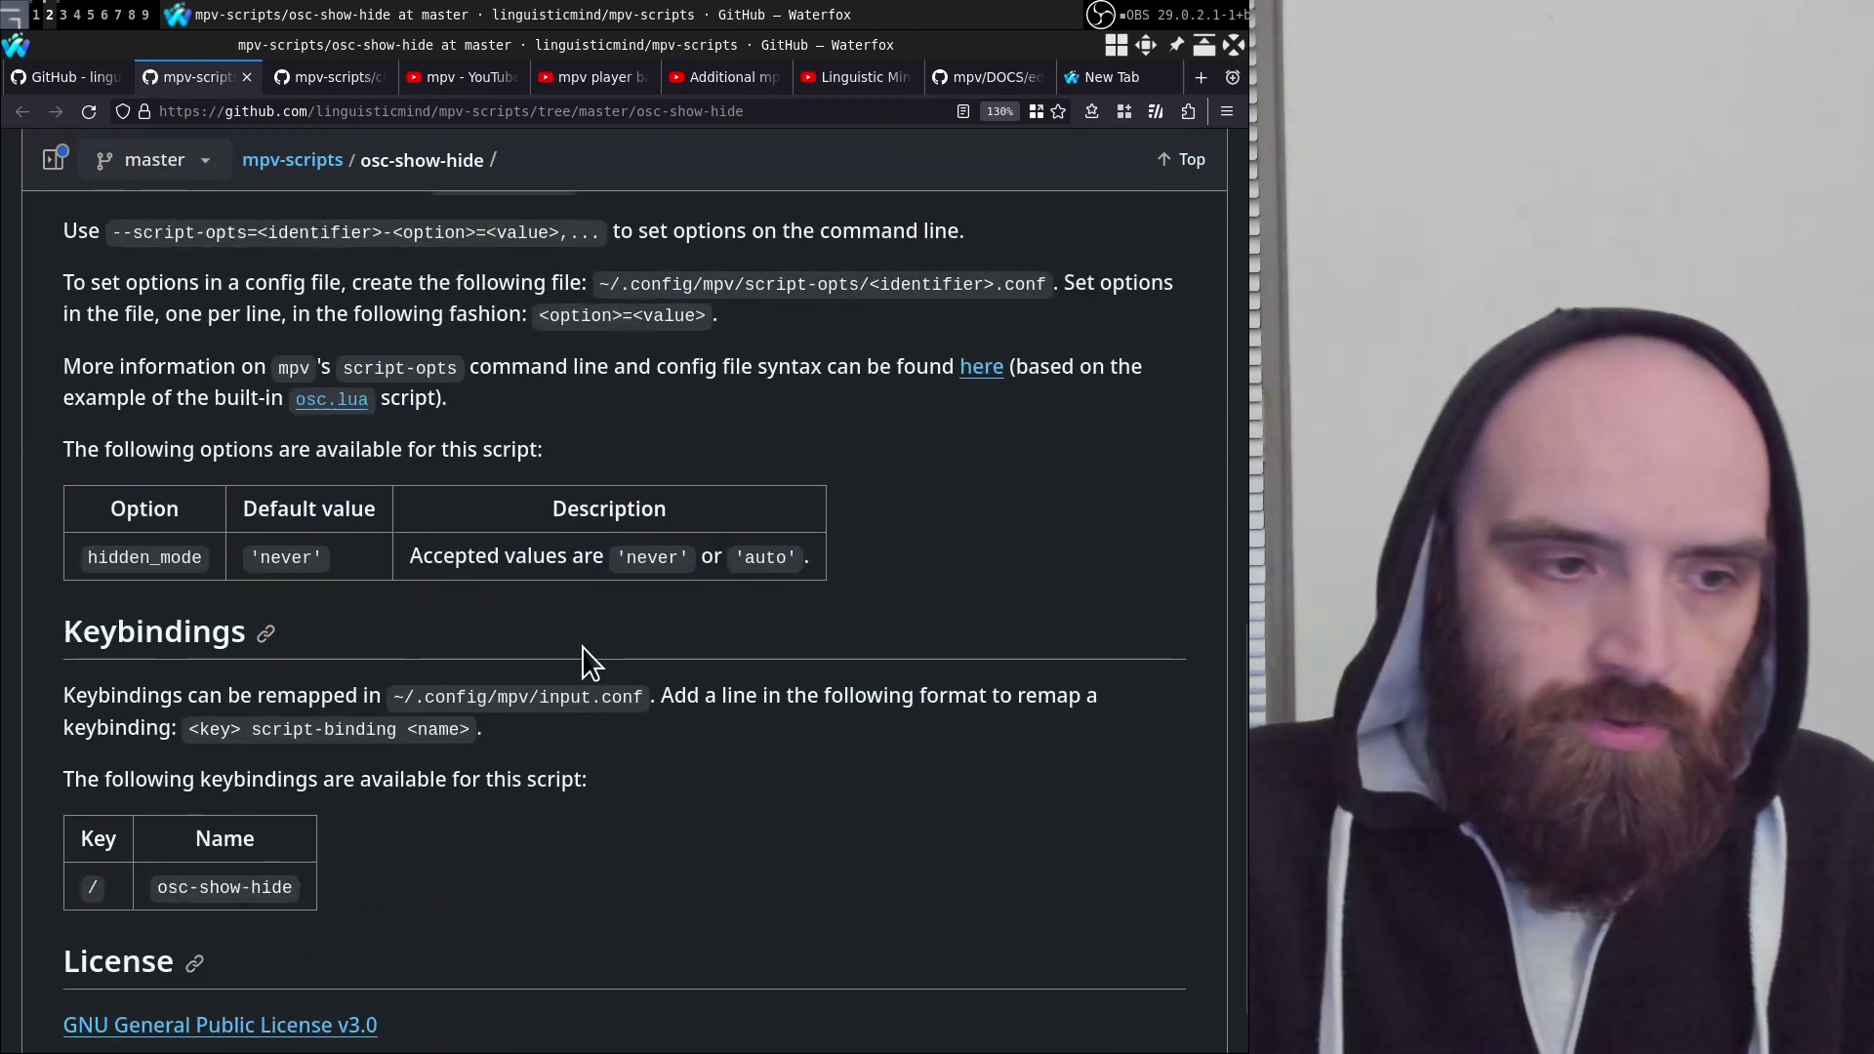
# Switch to the terminal, clear the Wikimedia pane and play Open_Data_-_explained_in_a_nutshell.webm in mpv with --slang=en
pyautogui.press('super+1')
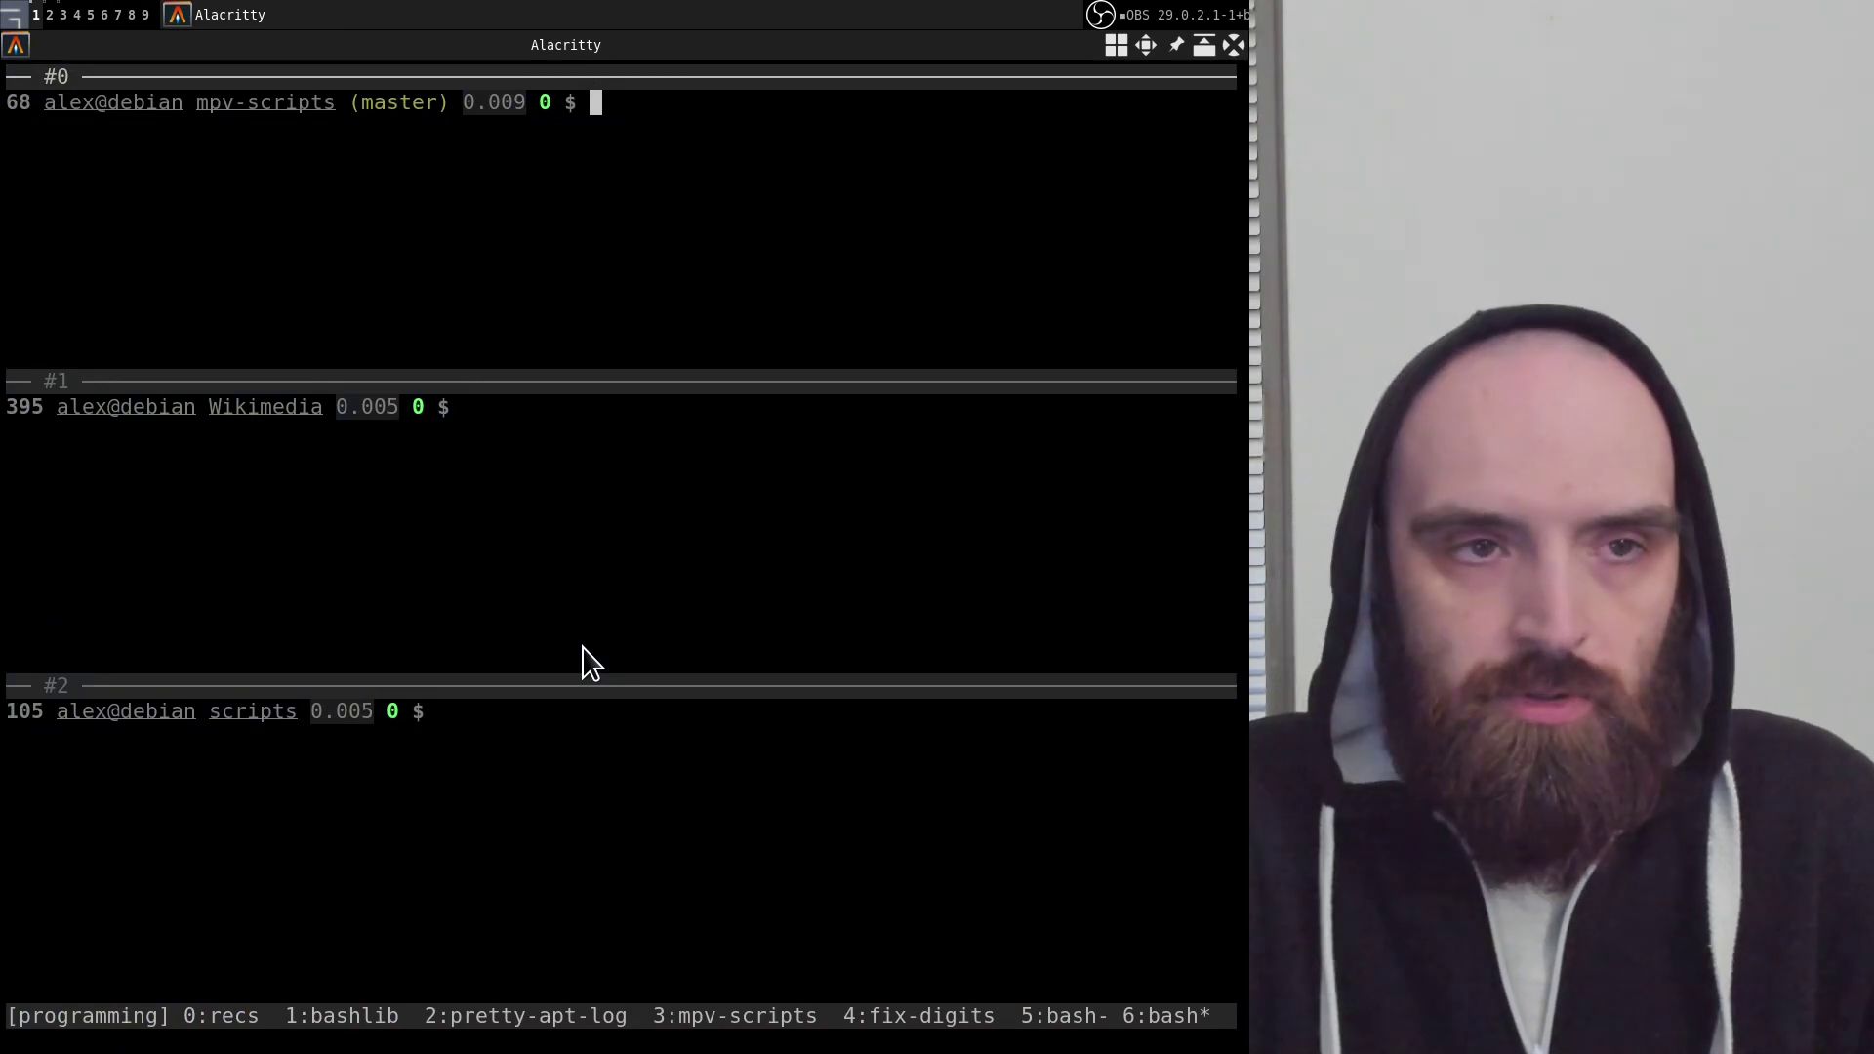
pyautogui.click(613, 574)
pyautogui.write('clear')
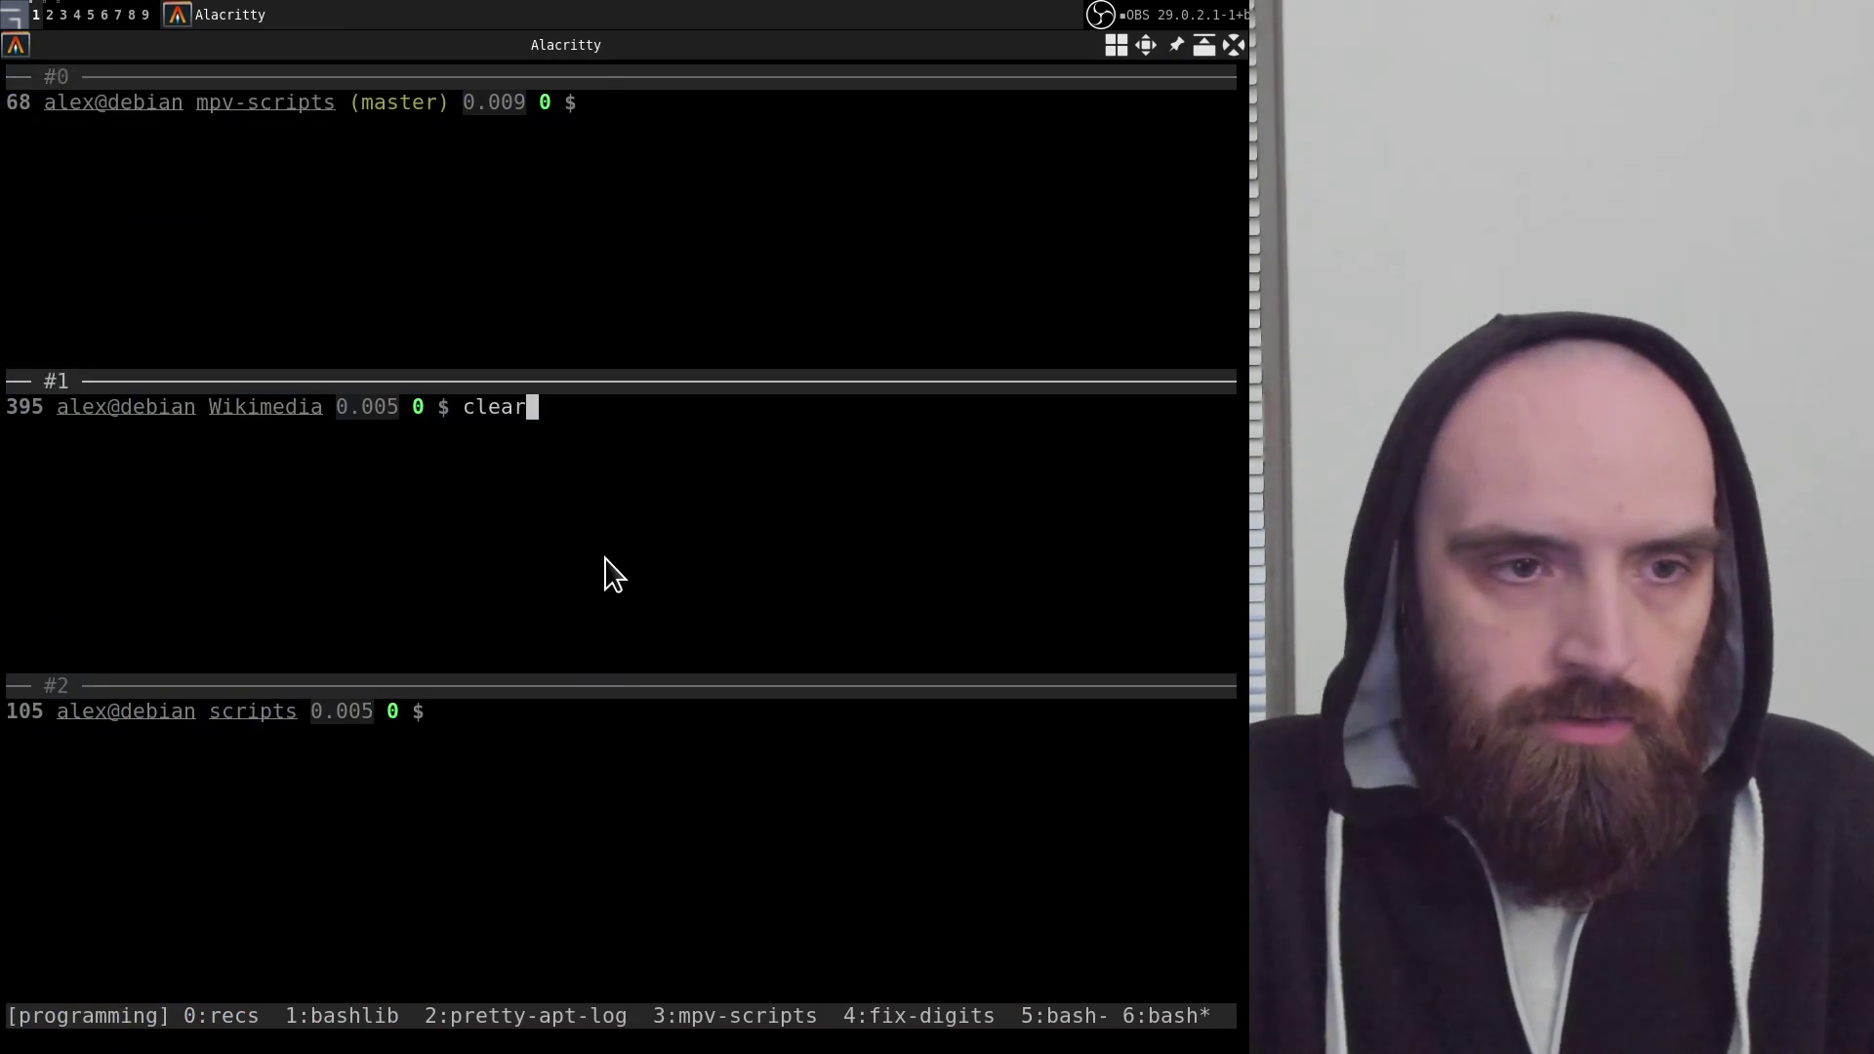
pyautogui.press('Return')
pyautogui.press('Up')
pyautogui.press('Up')
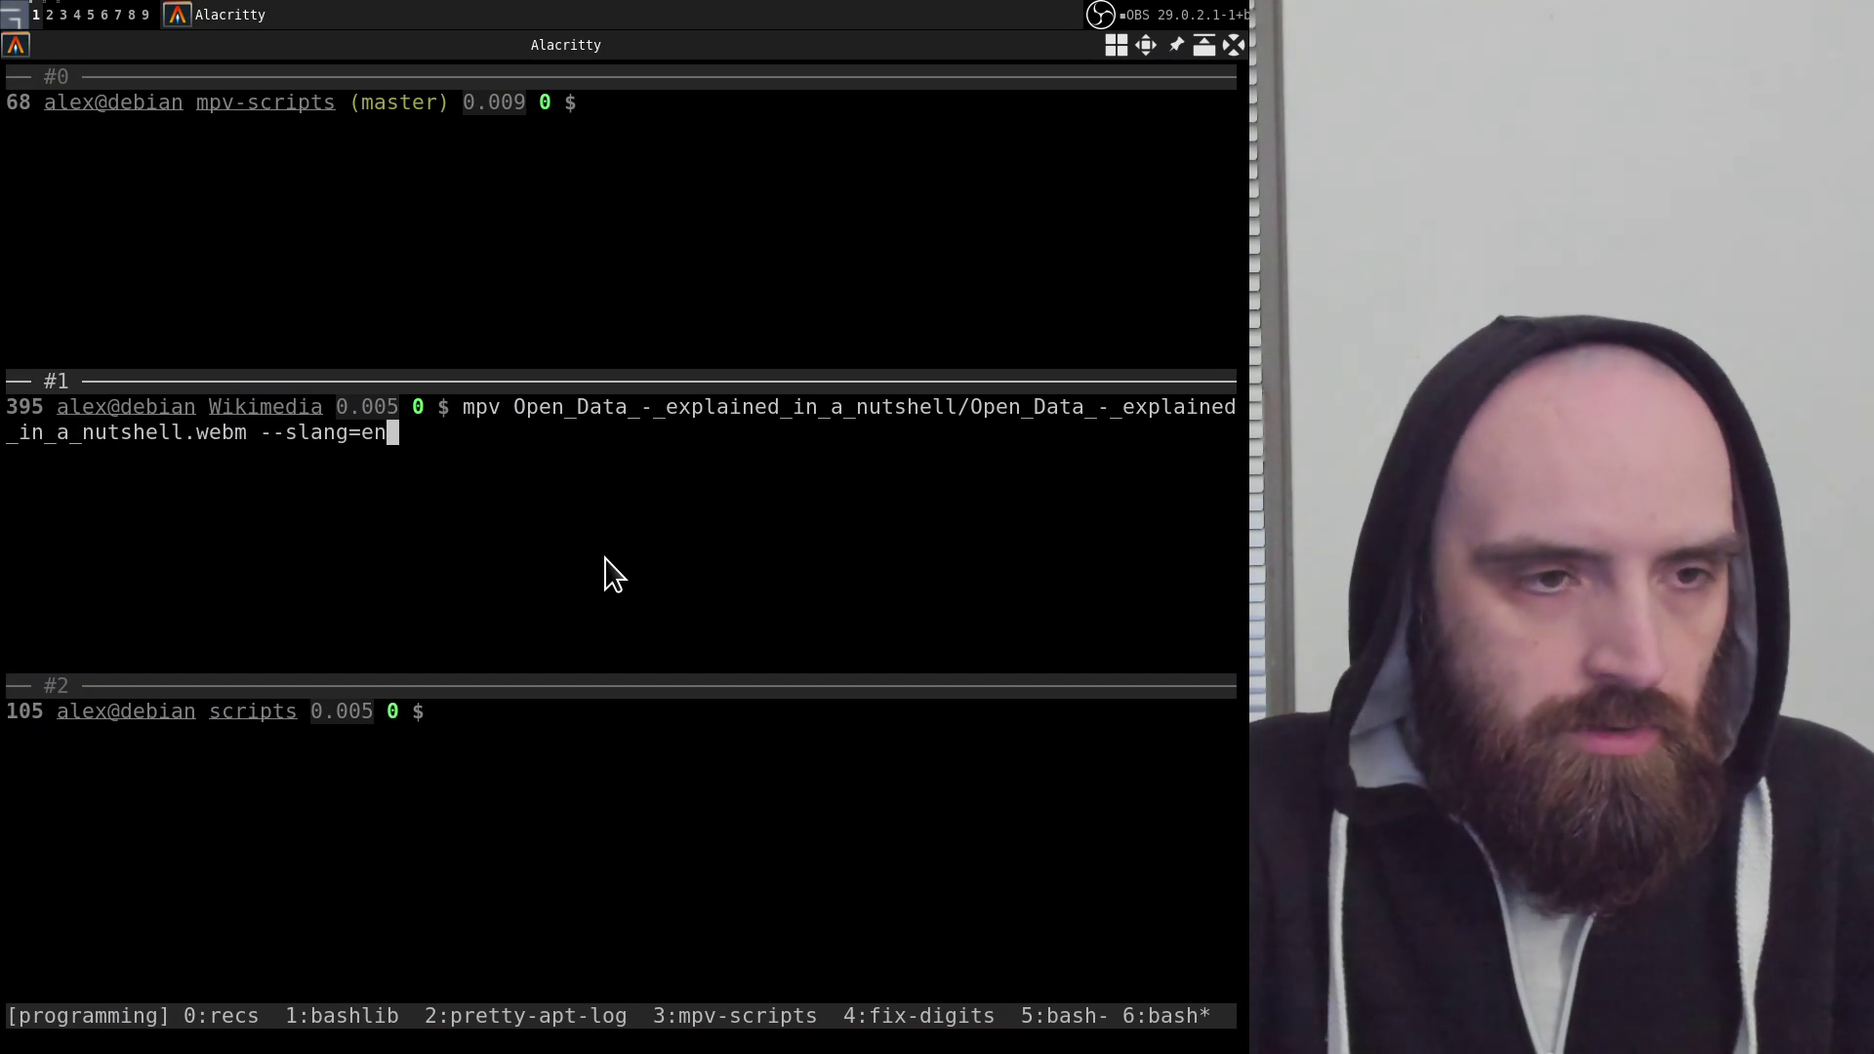
pyautogui.press('Return')
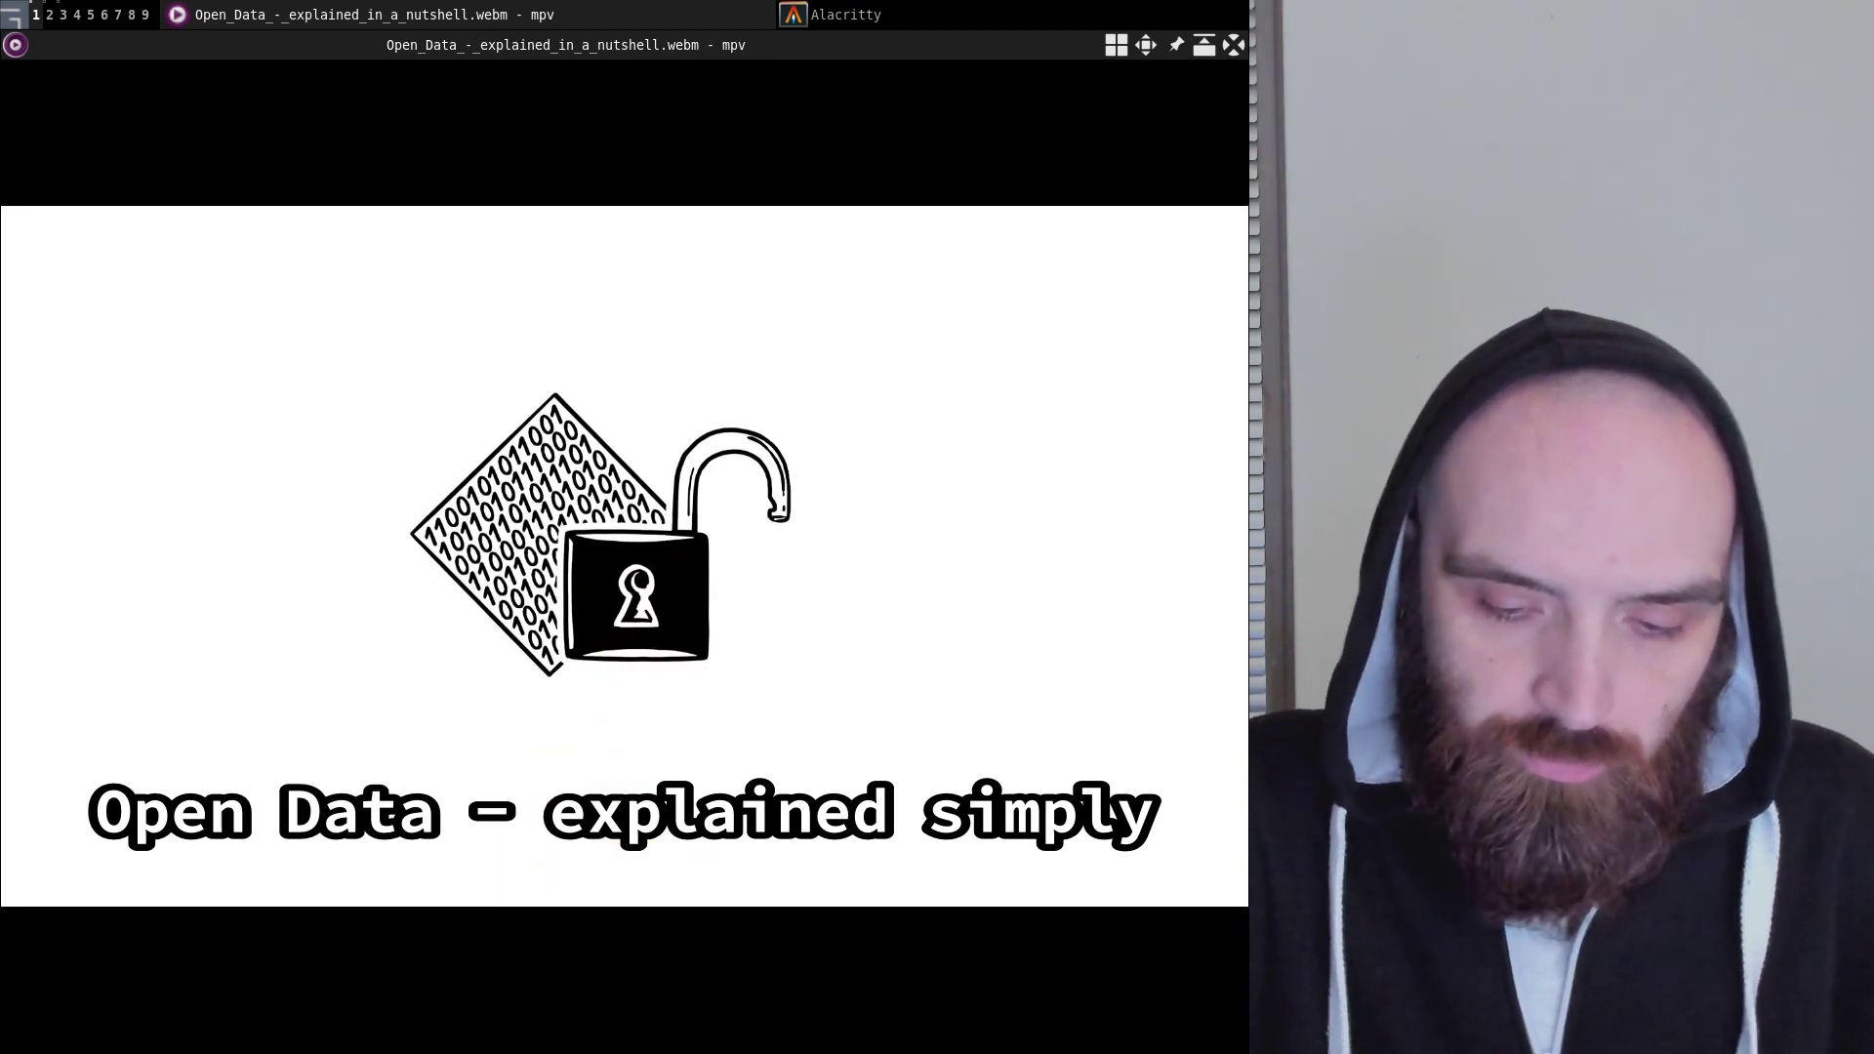
# Try the pause and on-screen controller display in the playing video, and quit mpv
pyautogui.press('space')
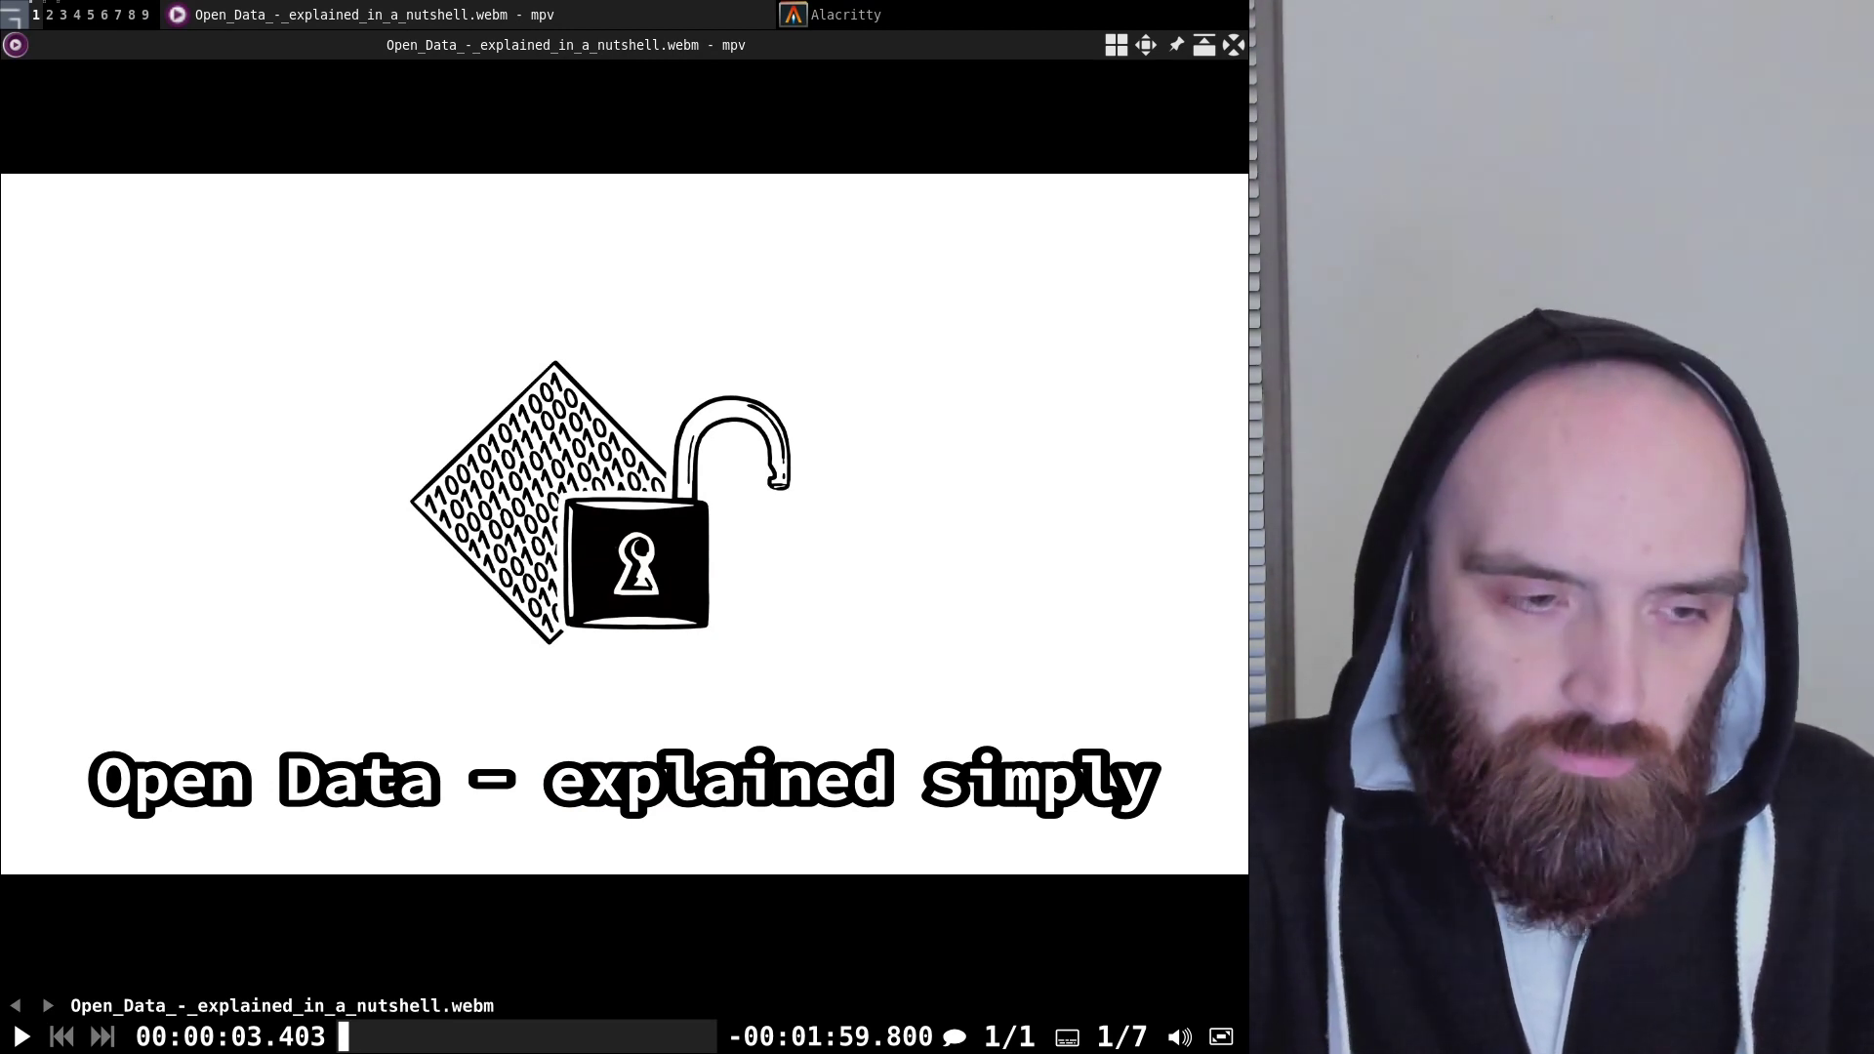
pyautogui.press('space')
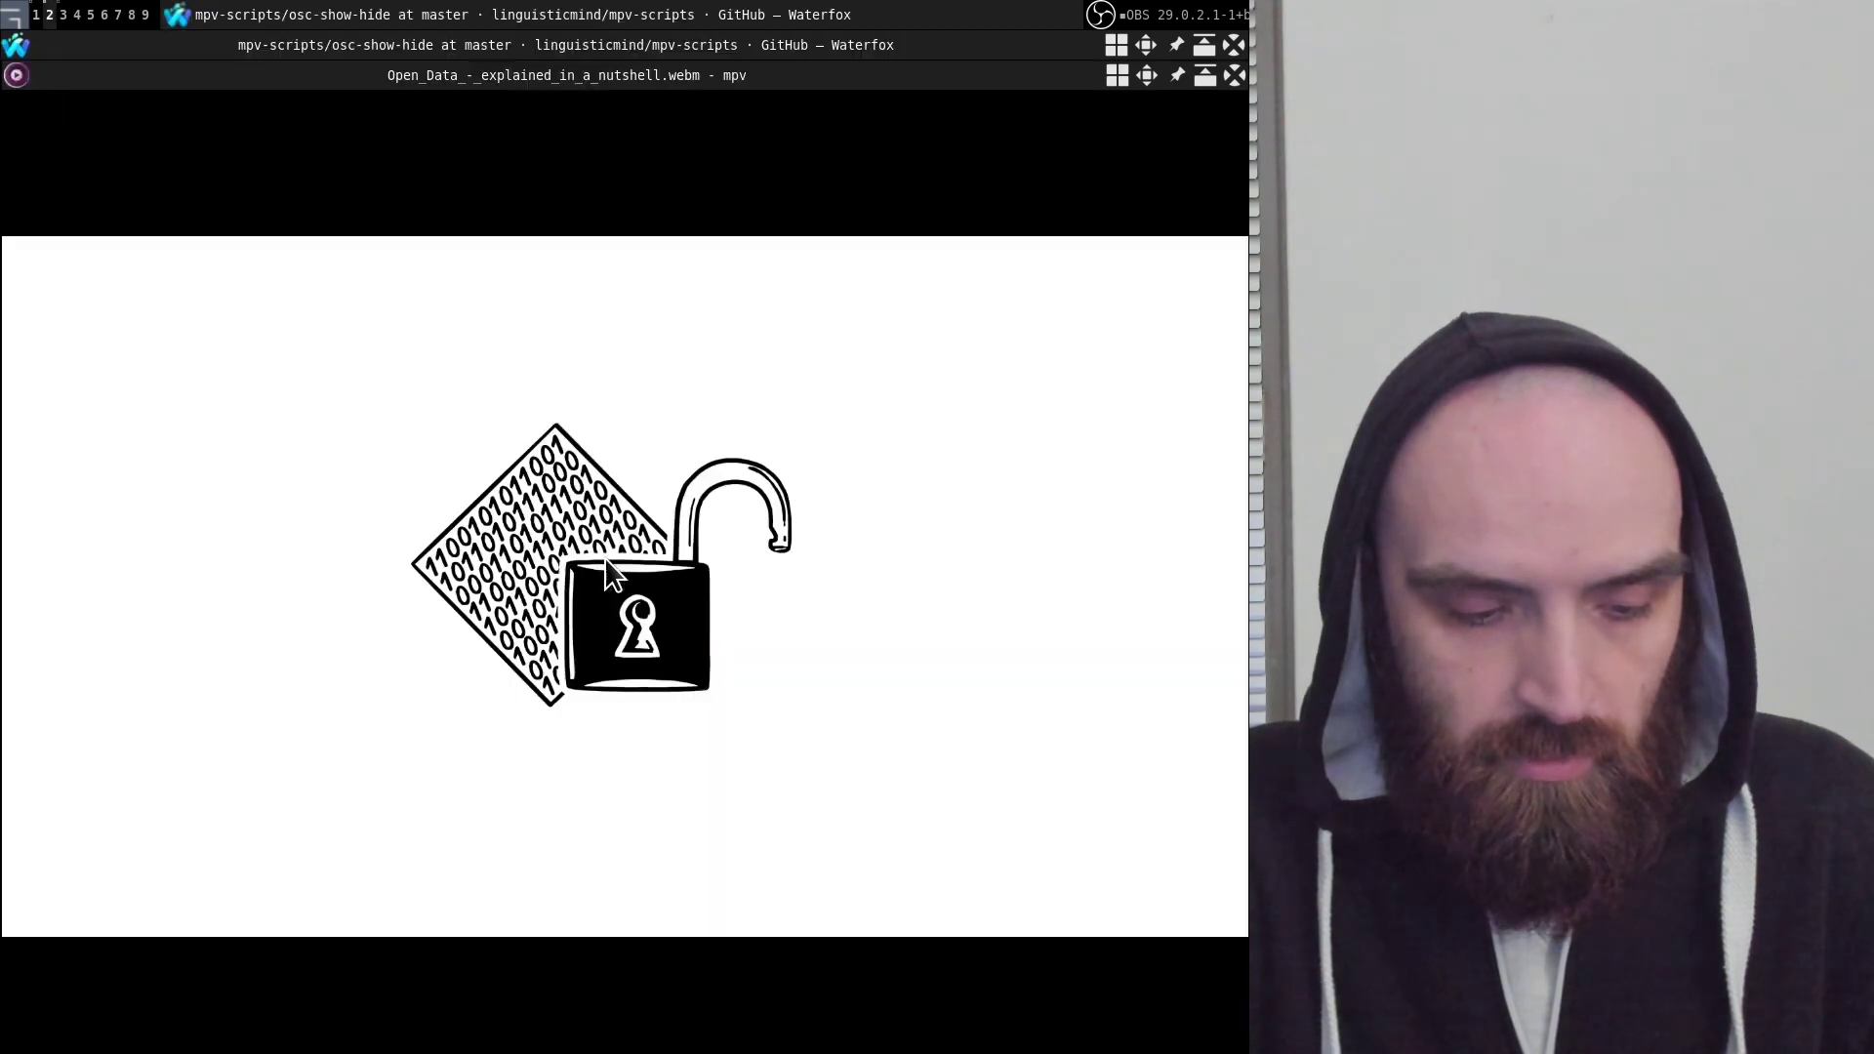
pyautogui.press('q')
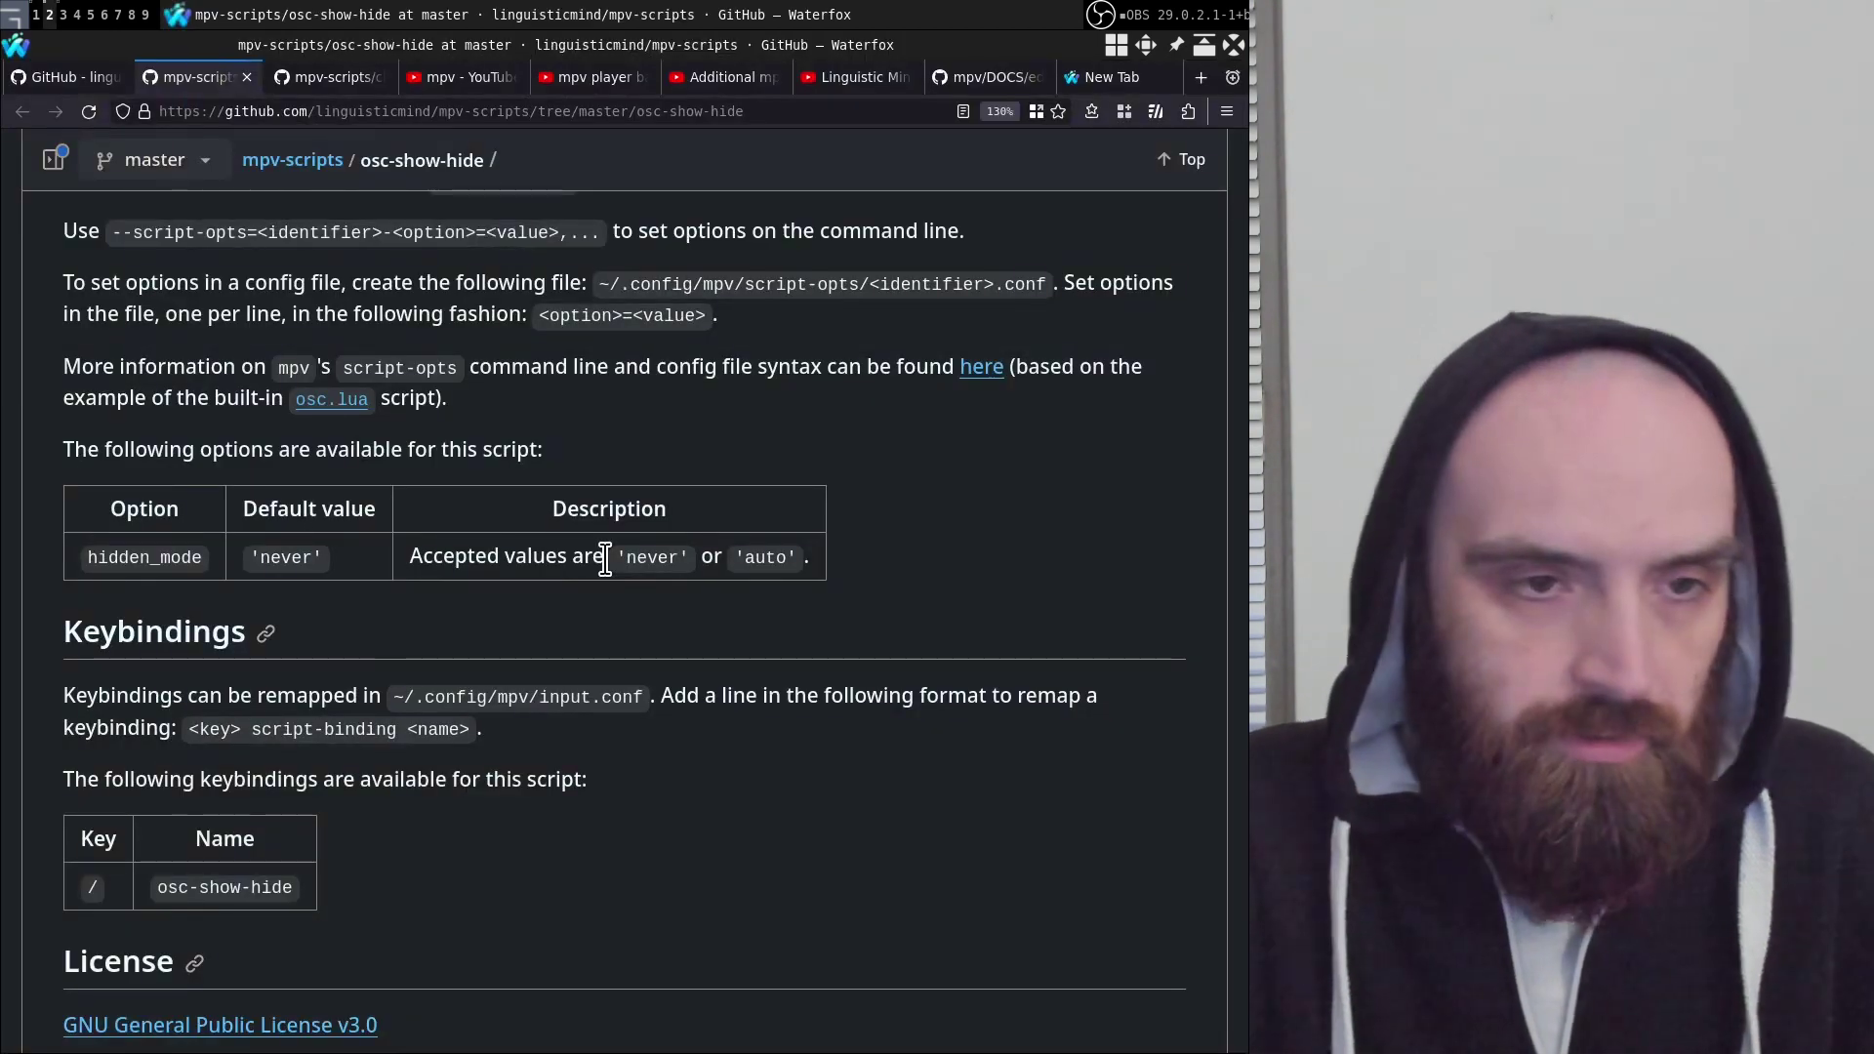
# Highlight the hidden_mode option and its accepted value auto in the README's options table
pyautogui.doubleClick(157, 556)
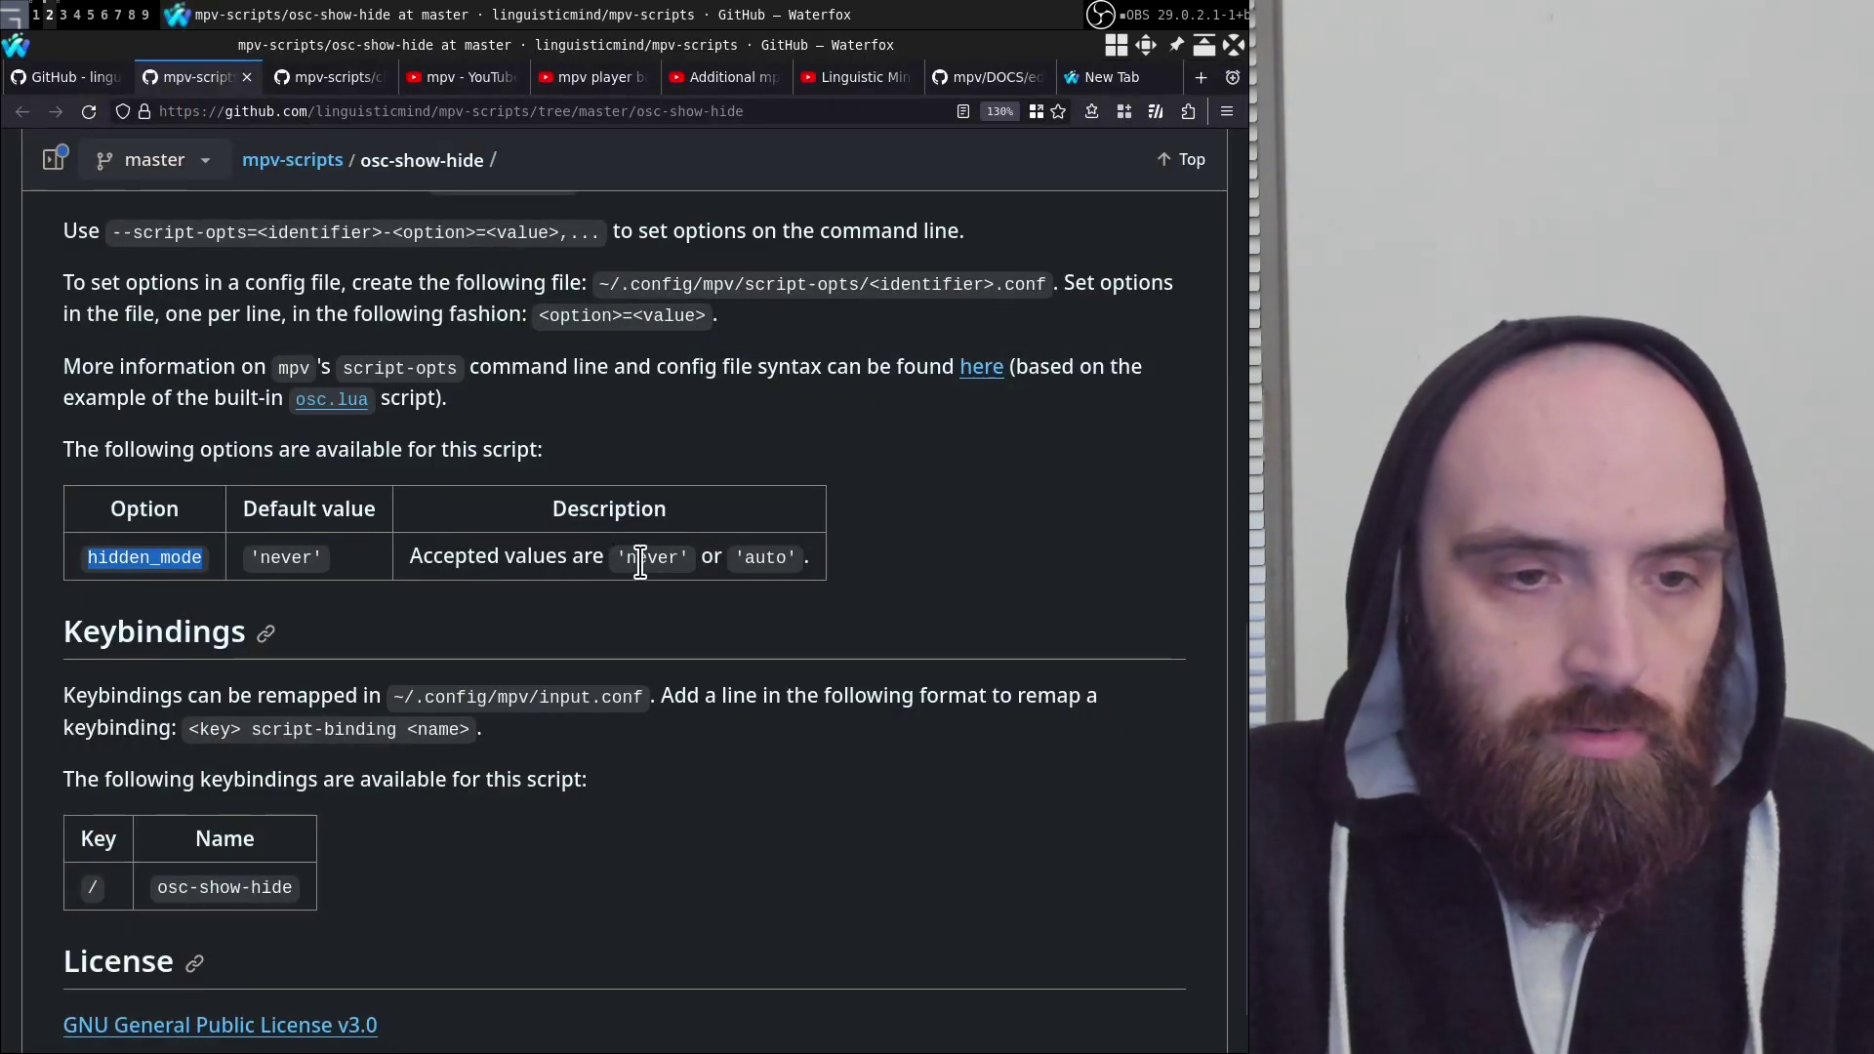
pyautogui.doubleClick(788, 561)
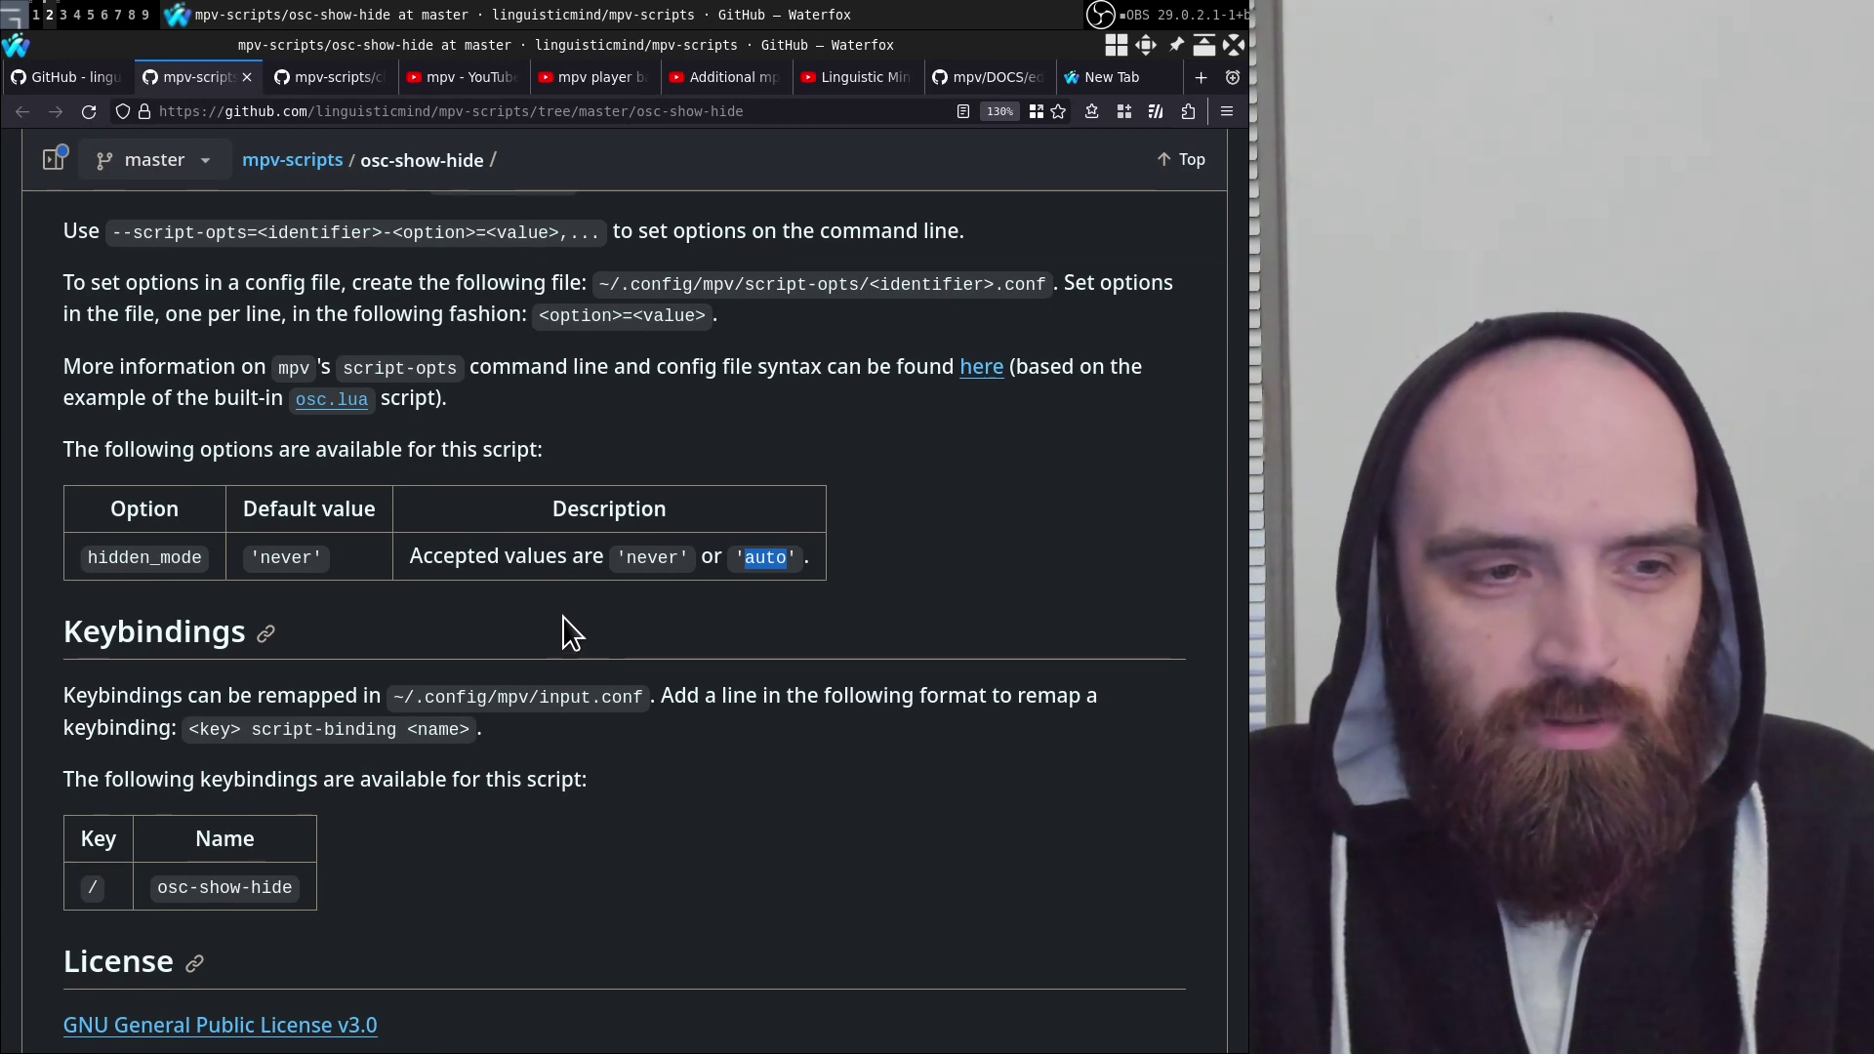
# Return to the terminal, recall the last mpv command and delete slang=en from its end
pyautogui.press('super+1')
pyautogui.press('Up')
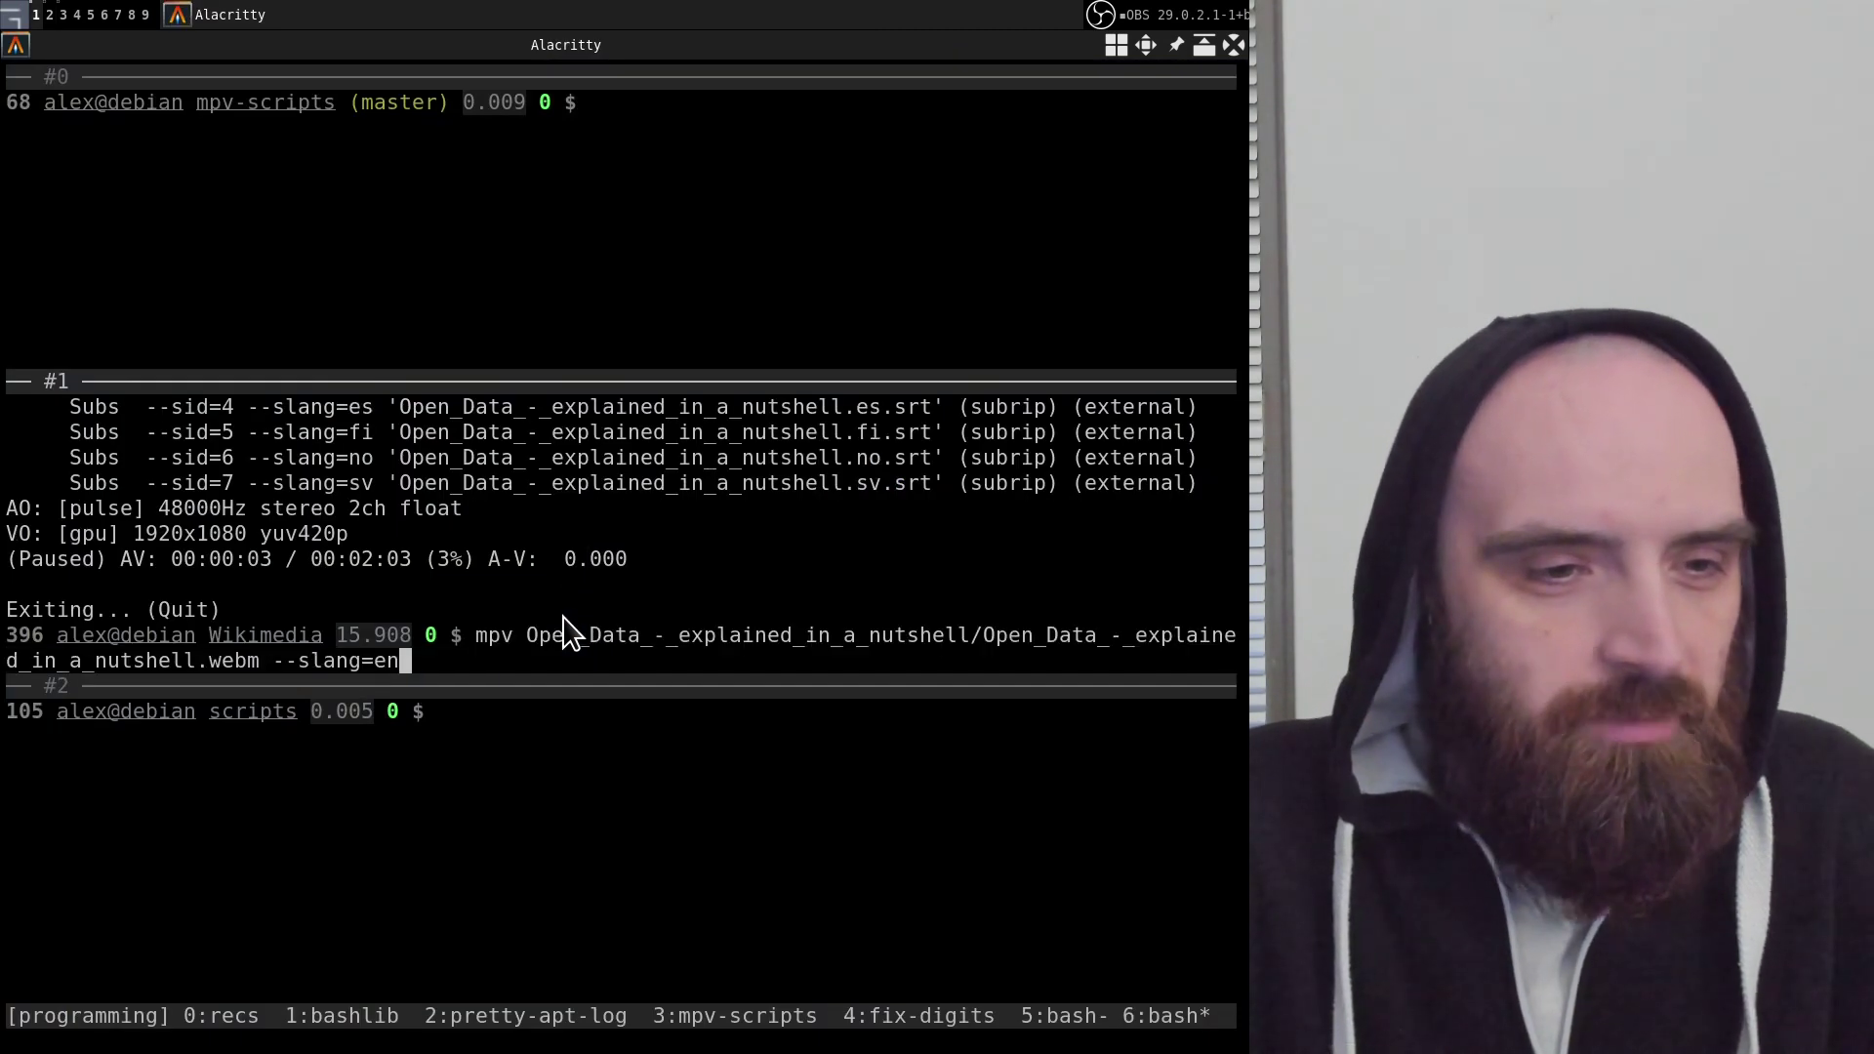
pyautogui.press('BackSpace')
pyautogui.press('BackSpace')
pyautogui.press('BackSpace')
pyautogui.press('BackSpace')
pyautogui.press('BackSpace')
pyautogui.press('BackSpace')
pyautogui.press('BackSpace')
pyautogui.press('BackSpace')
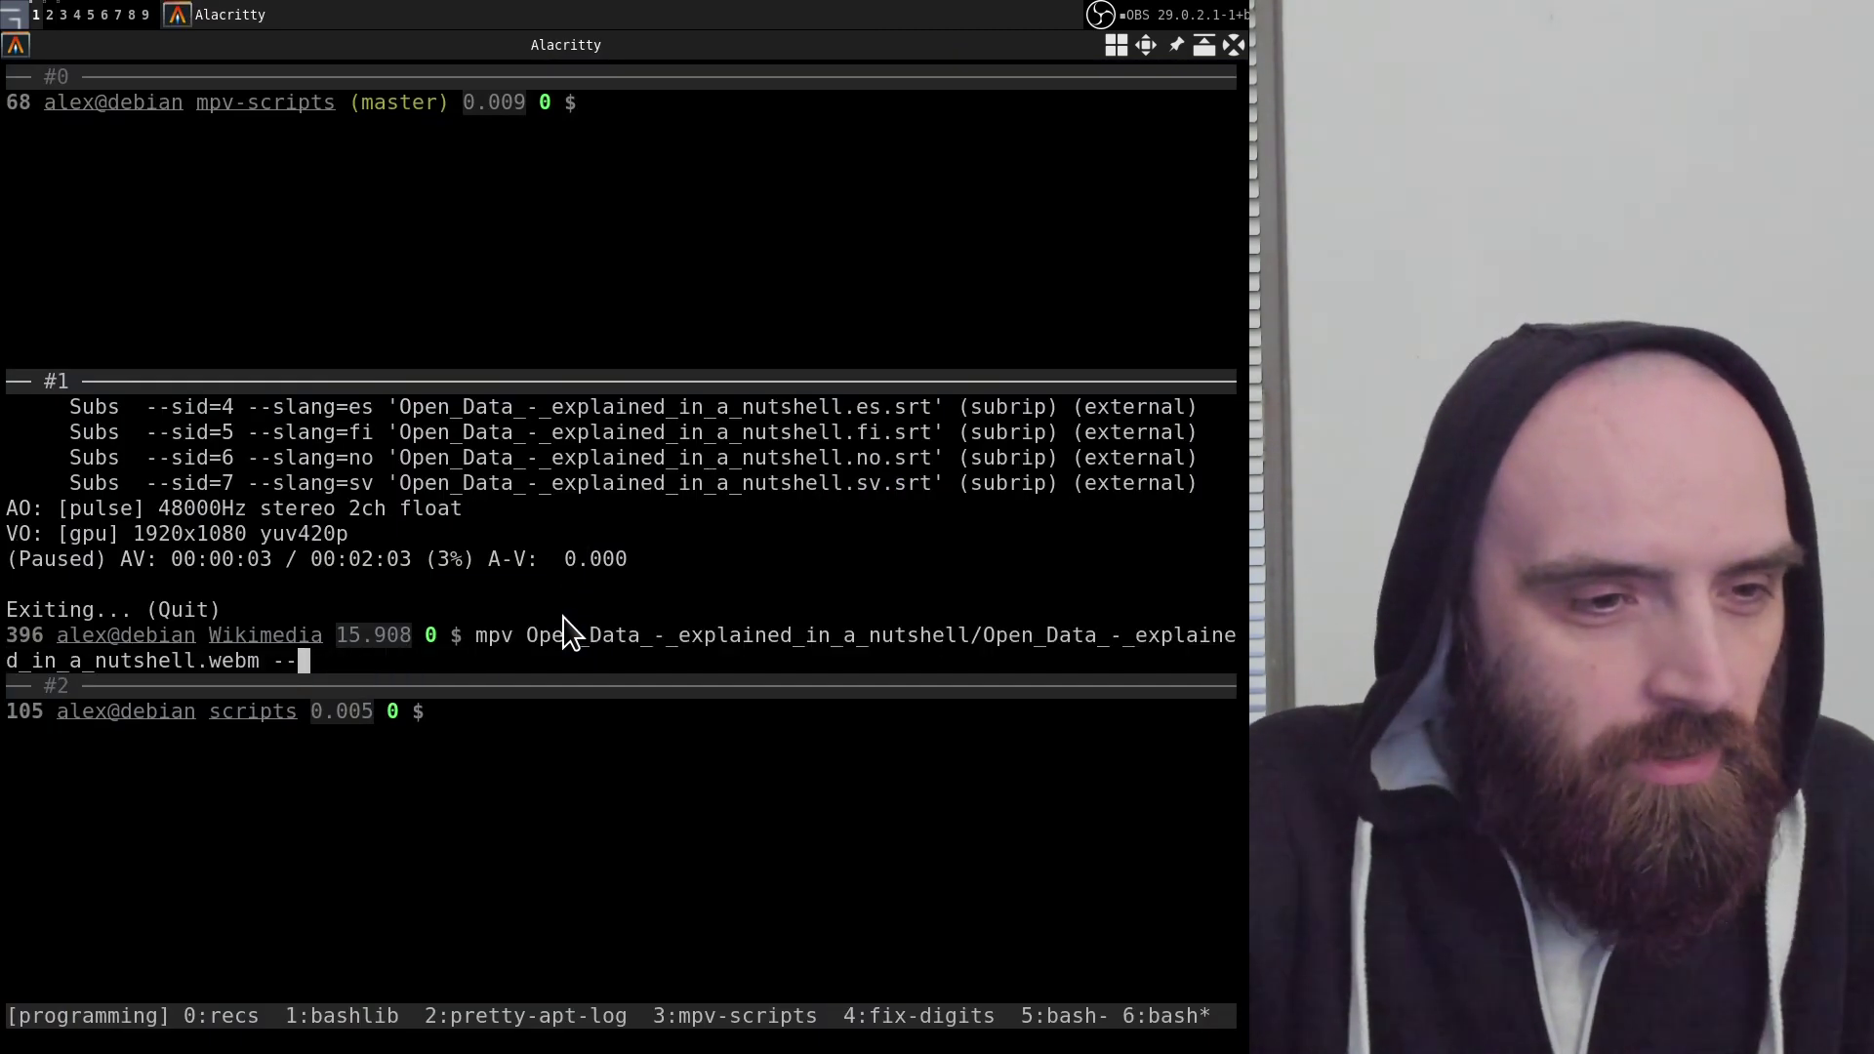
# Extend the trailing dashes of the mpv command into the option --script-opts=
pyautogui.write('scri')
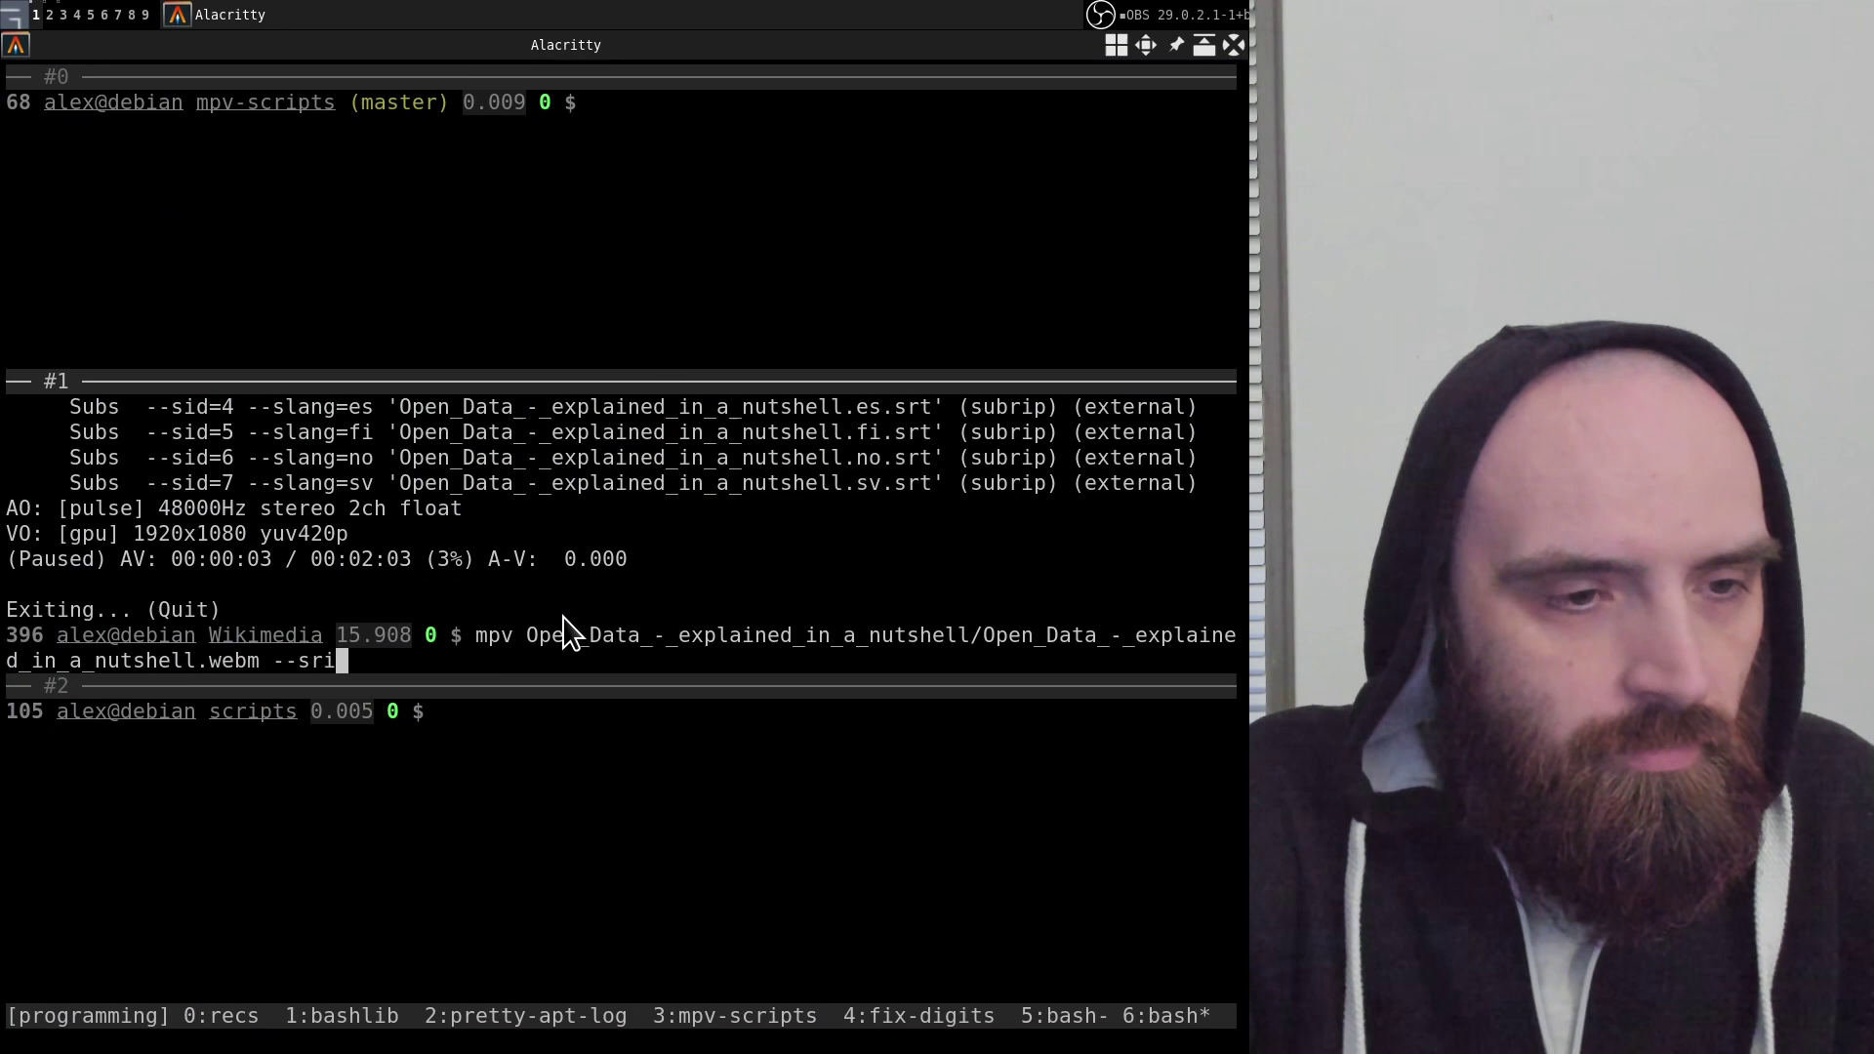
pyautogui.write('pt')
pyautogui.press('BackSpace')
pyautogui.press('BackSpace')
pyautogui.press('BackSpace')
pyautogui.press('BackSpace')
pyautogui.write('cript')
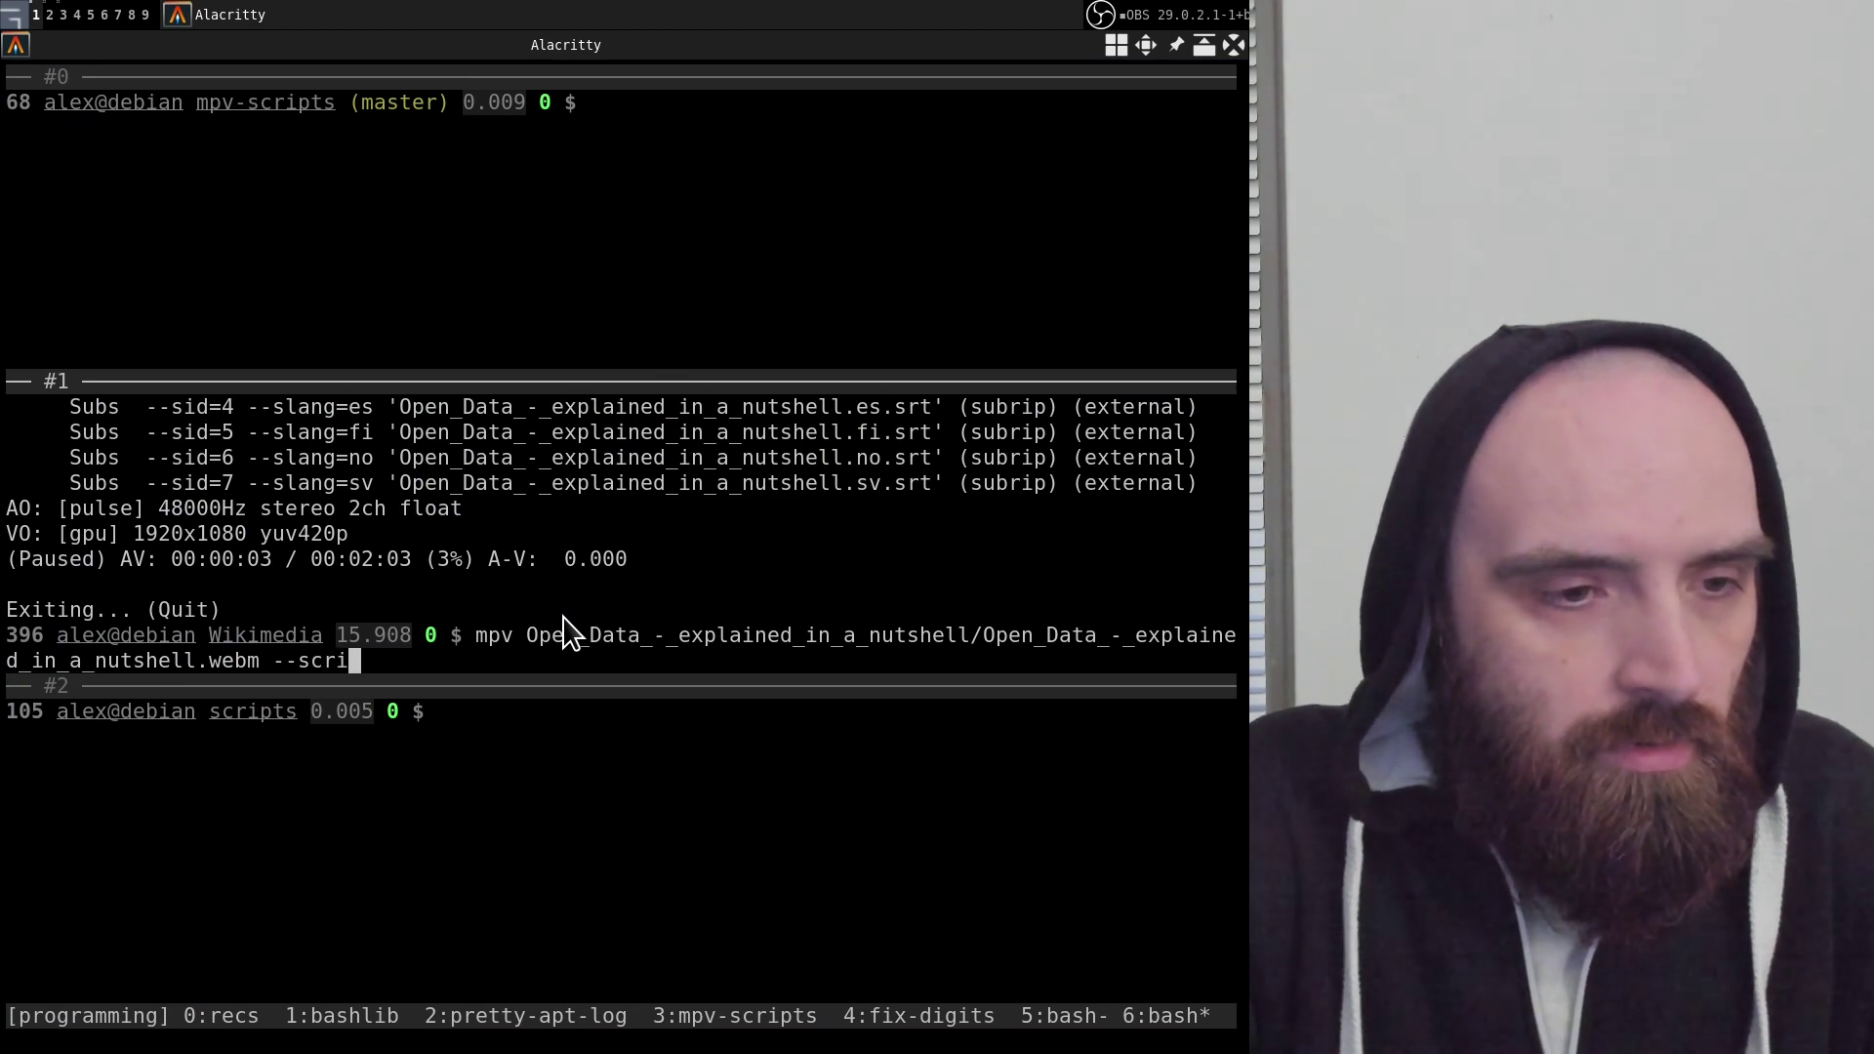
pyautogui.write('-o')
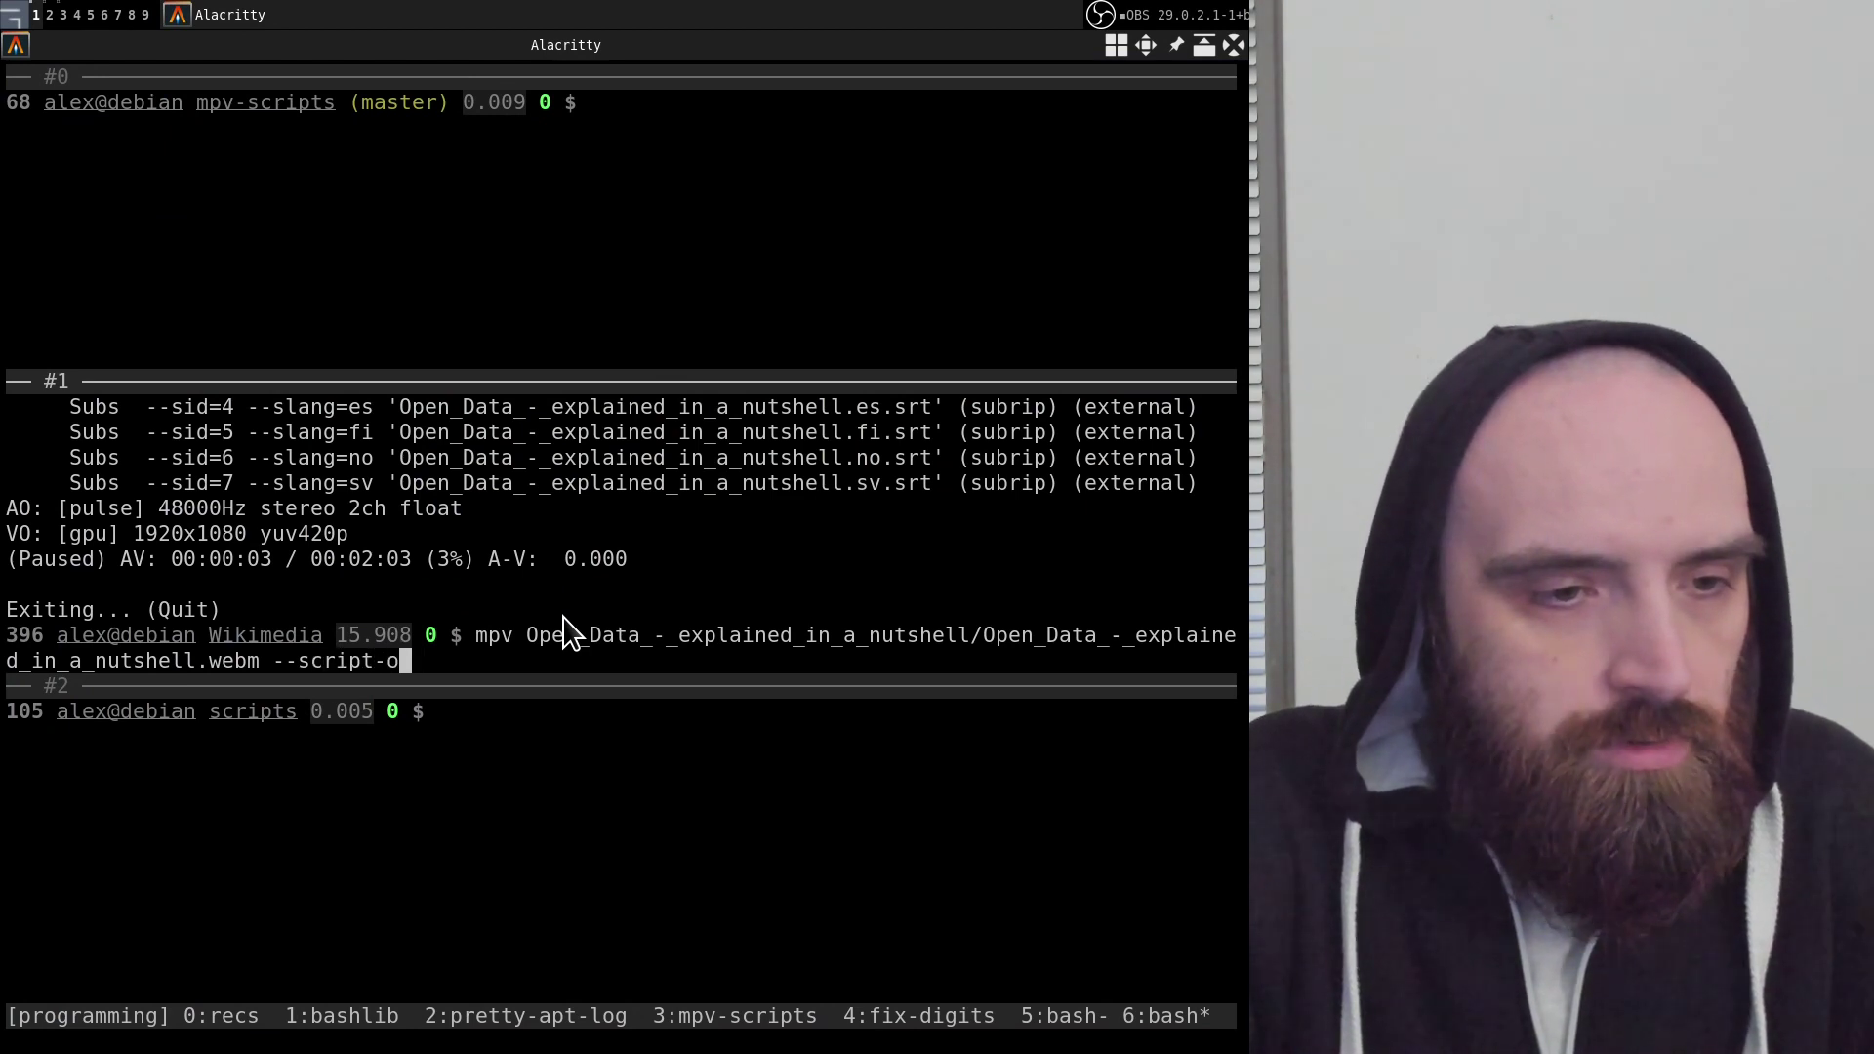
pyautogui.write('pts=')
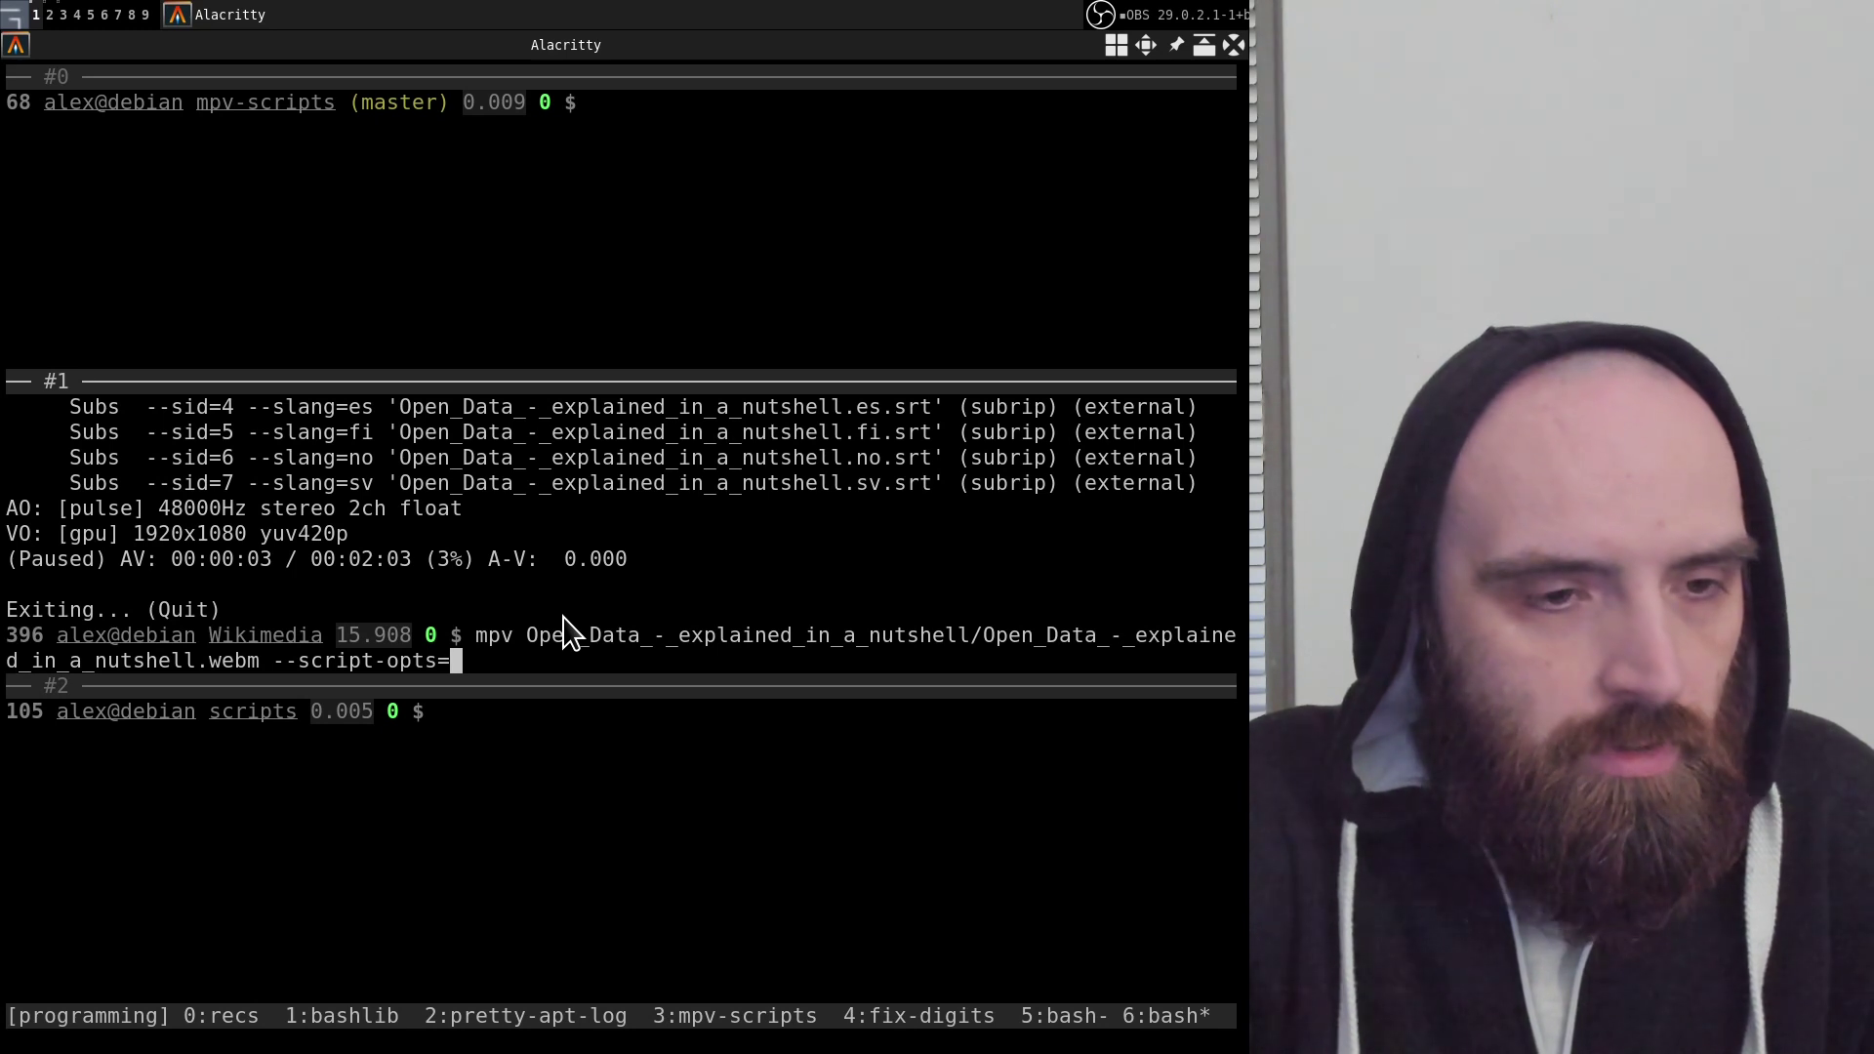
# Complete the script option with osc_show_hide-hidden_mode=auto and run the mpv command
pyautogui.write('osc_show_')
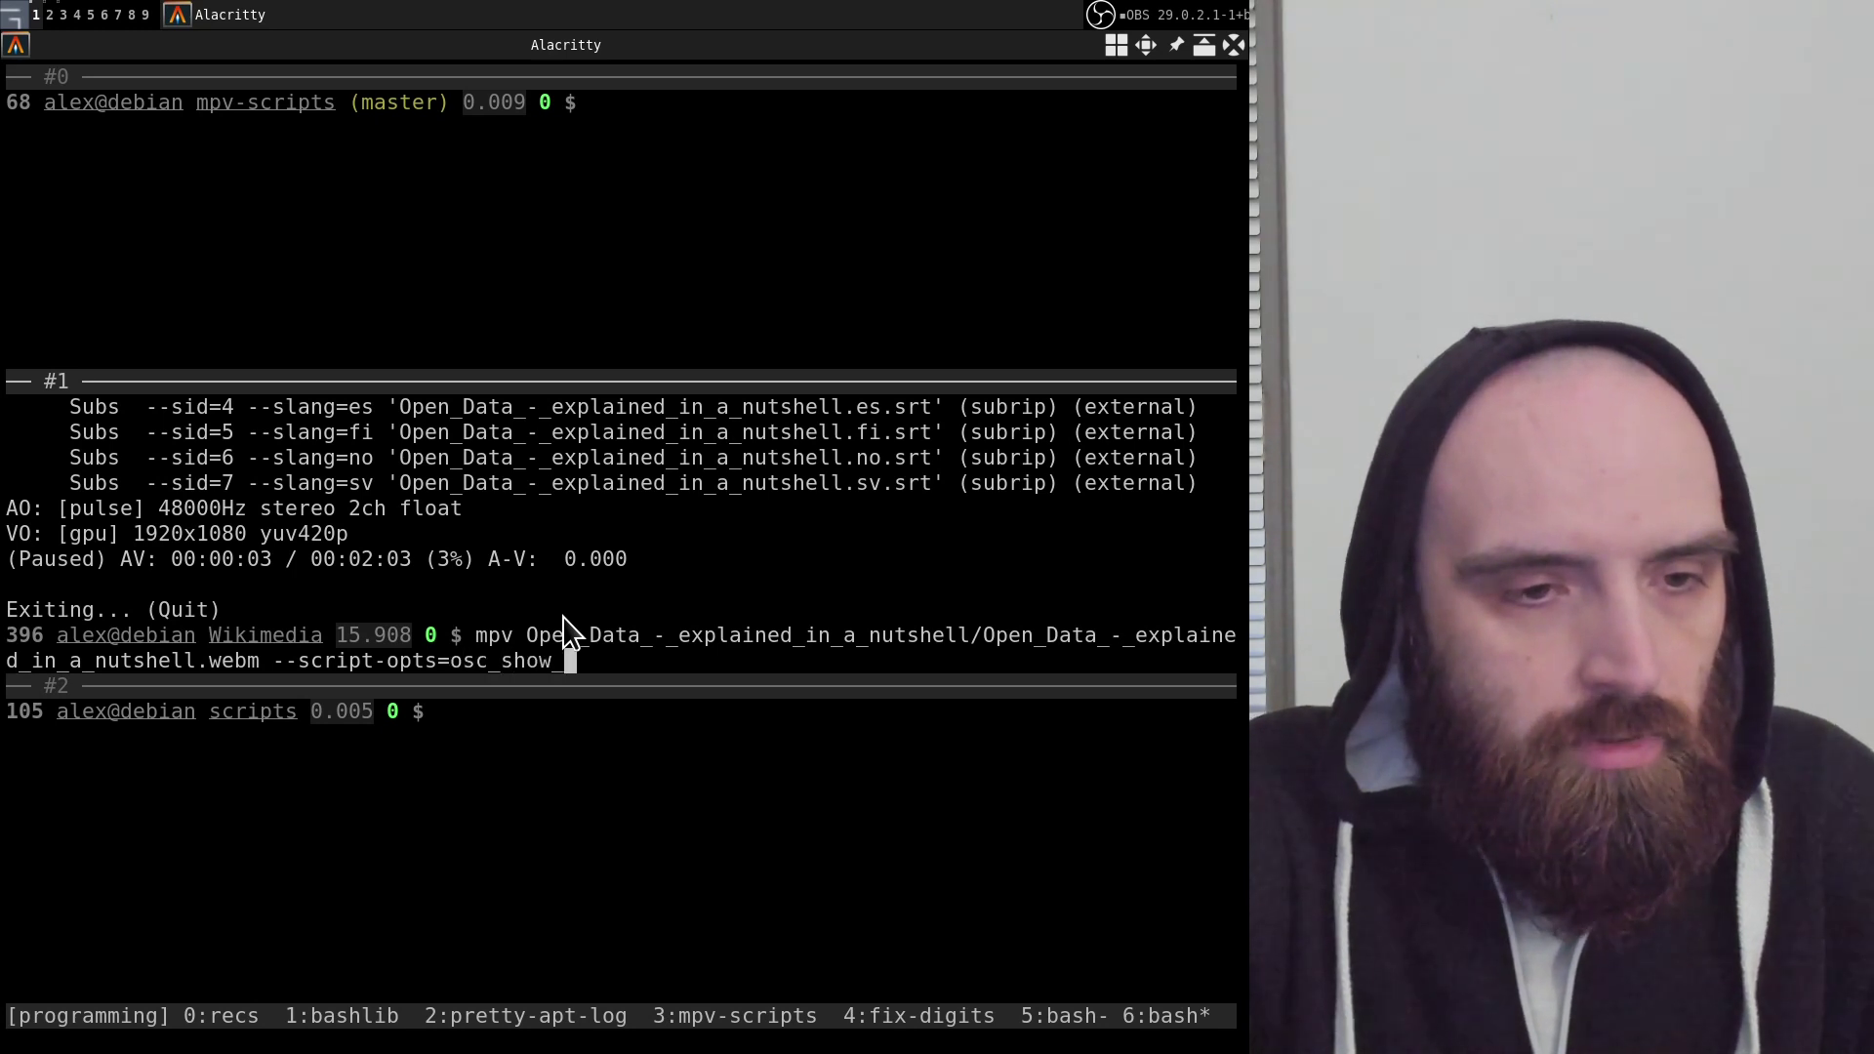
pyautogui.write('hide-')
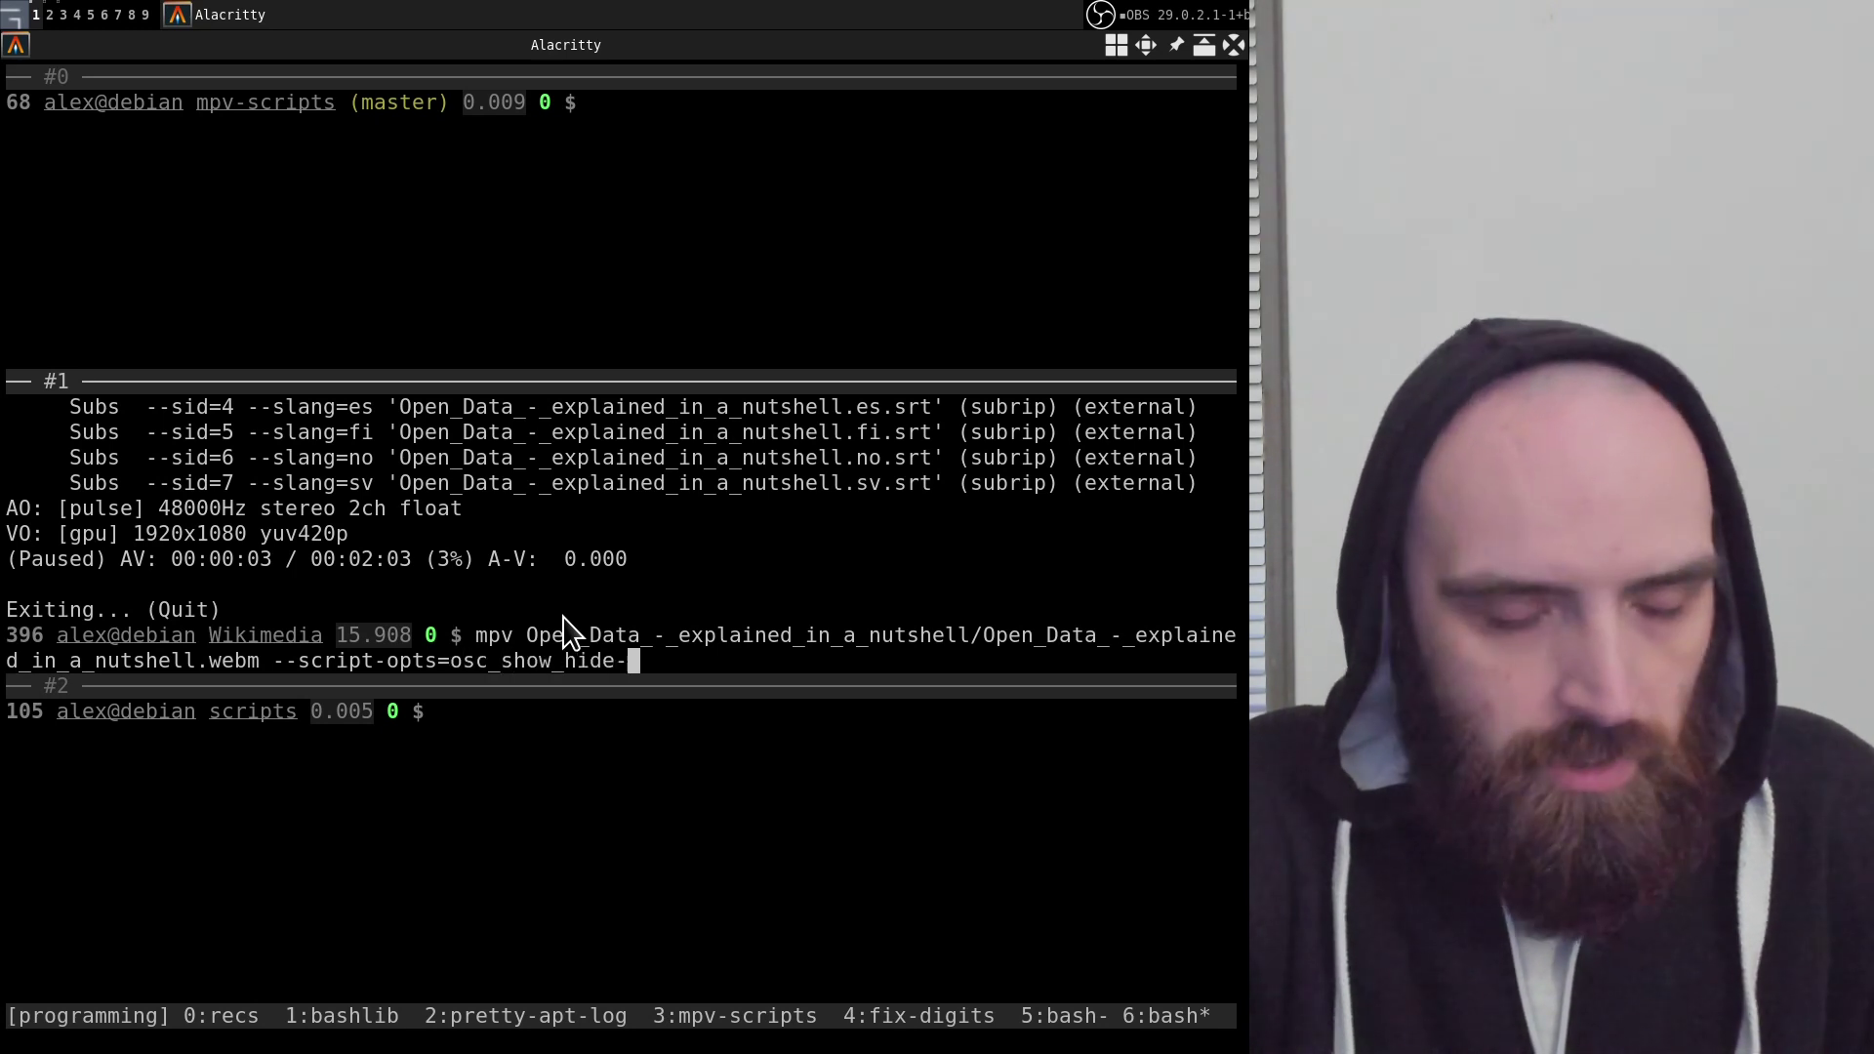
pyautogui.write('hidden')
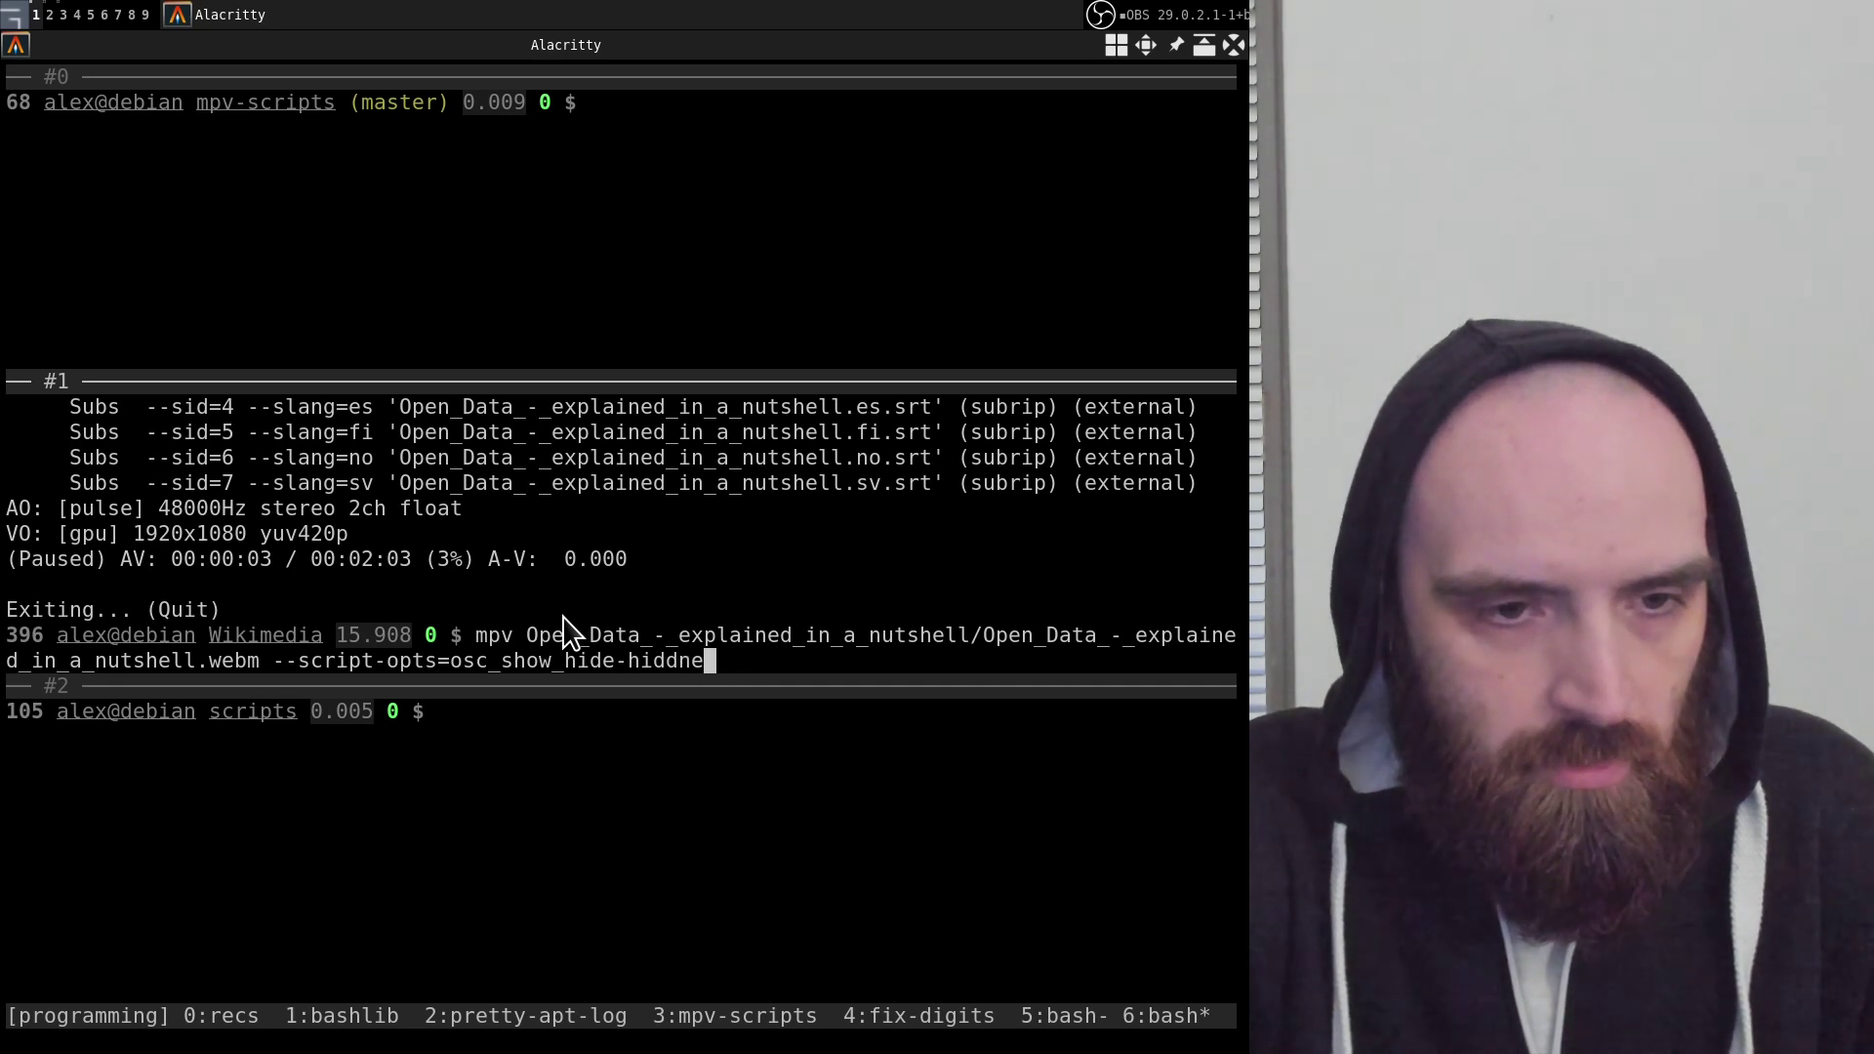
pyautogui.press('BackSpace')
pyautogui.write('n_mode')
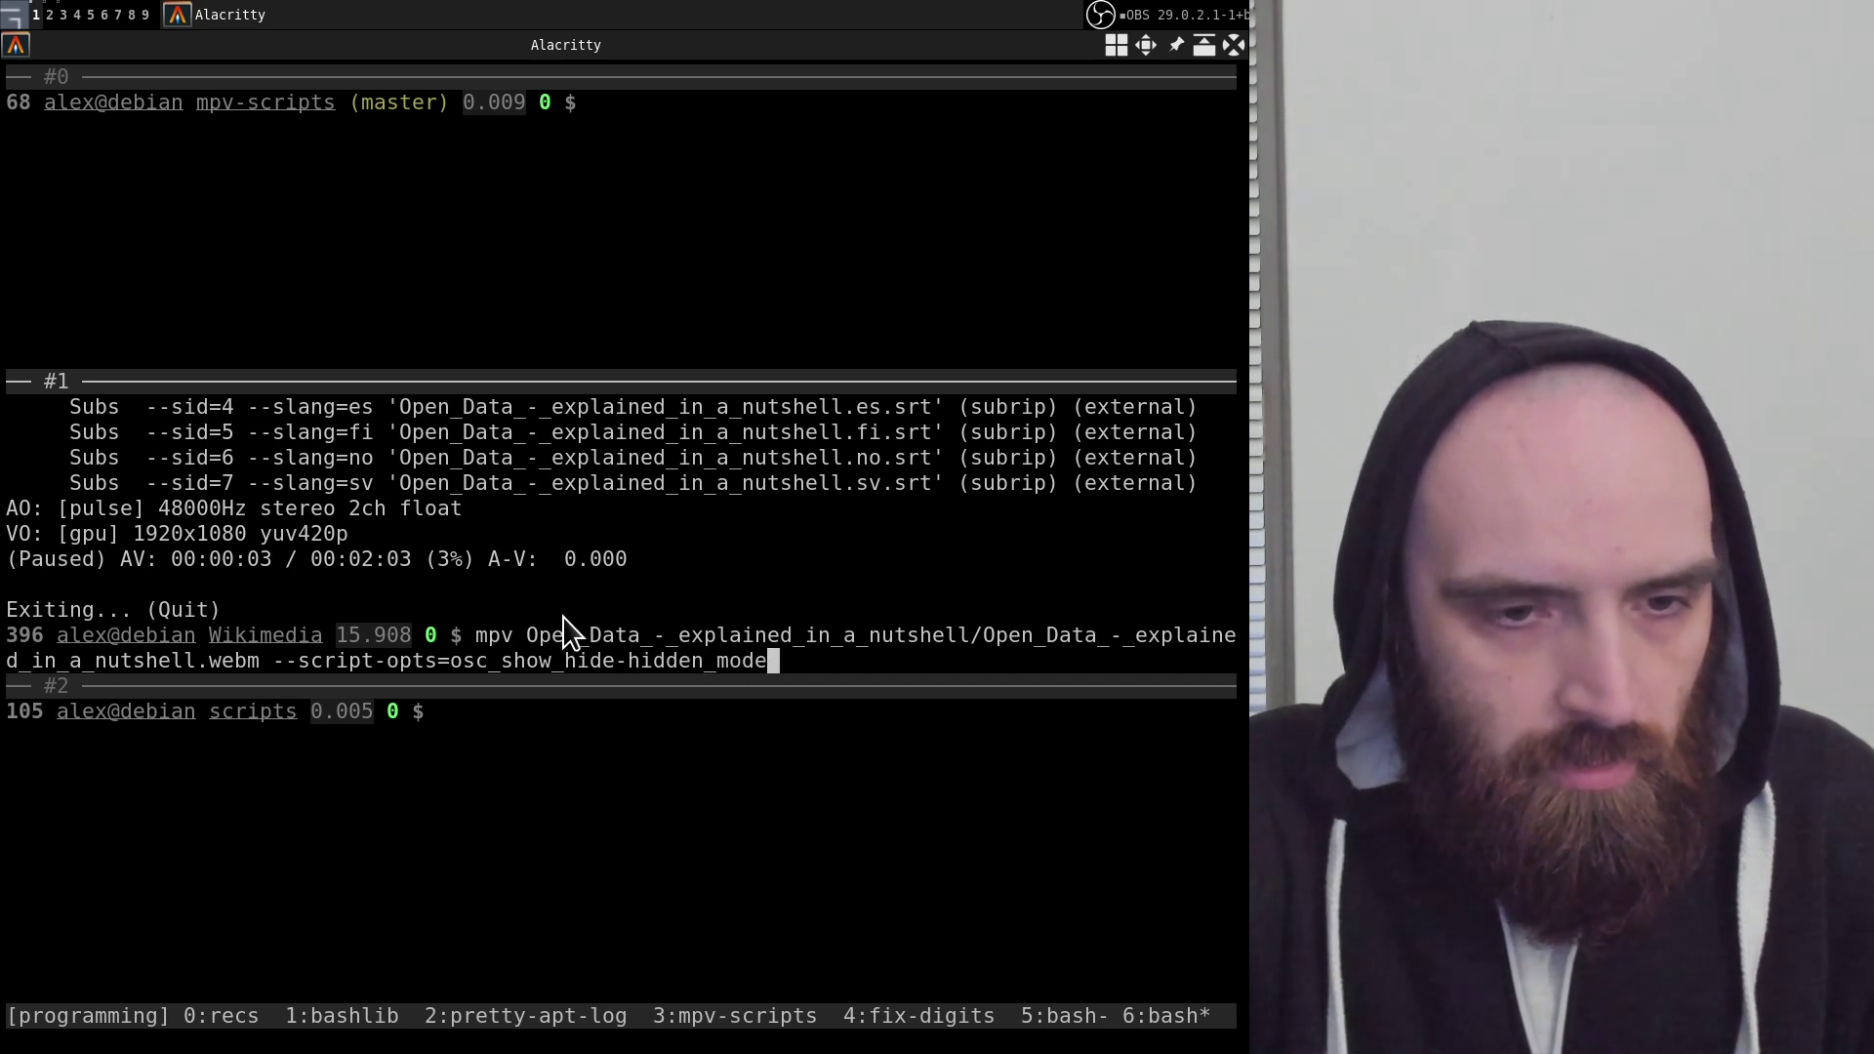
pyautogui.write('=')
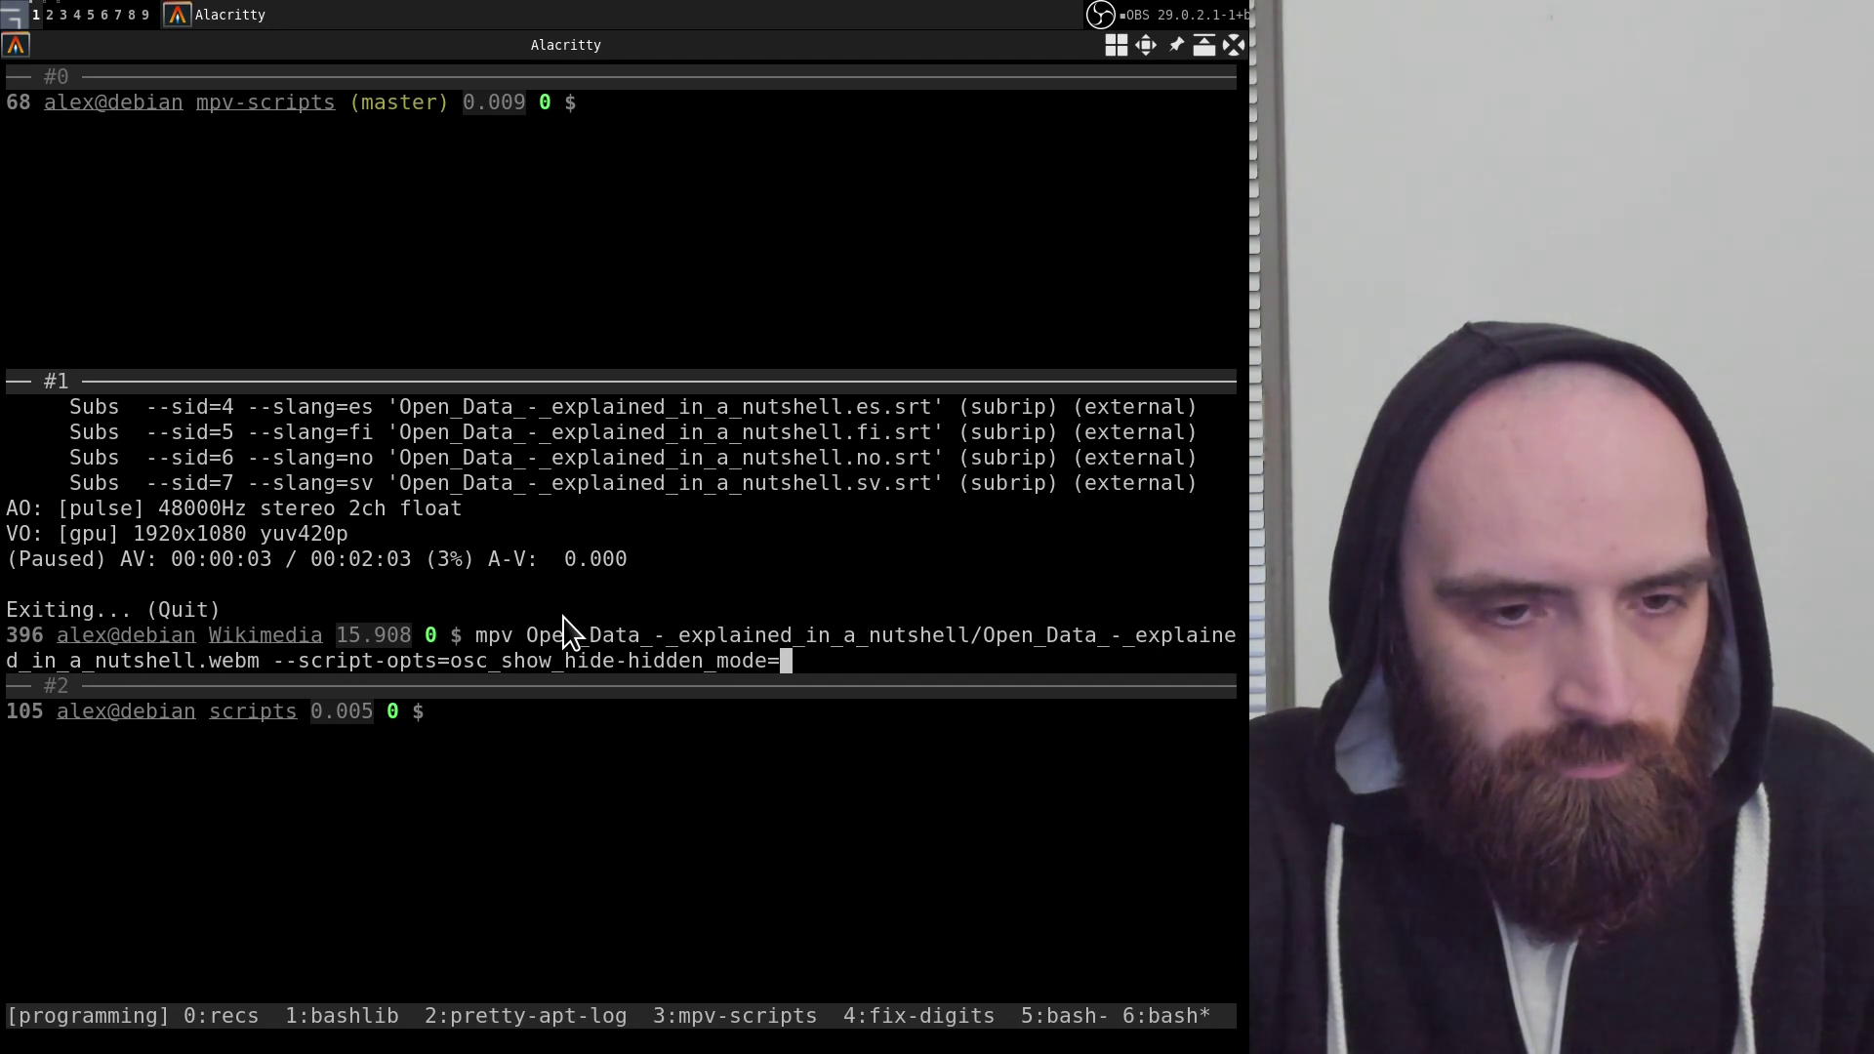
pyautogui.write('auto')
pyautogui.press('BackSpace')
pyautogui.press('BackSpace')
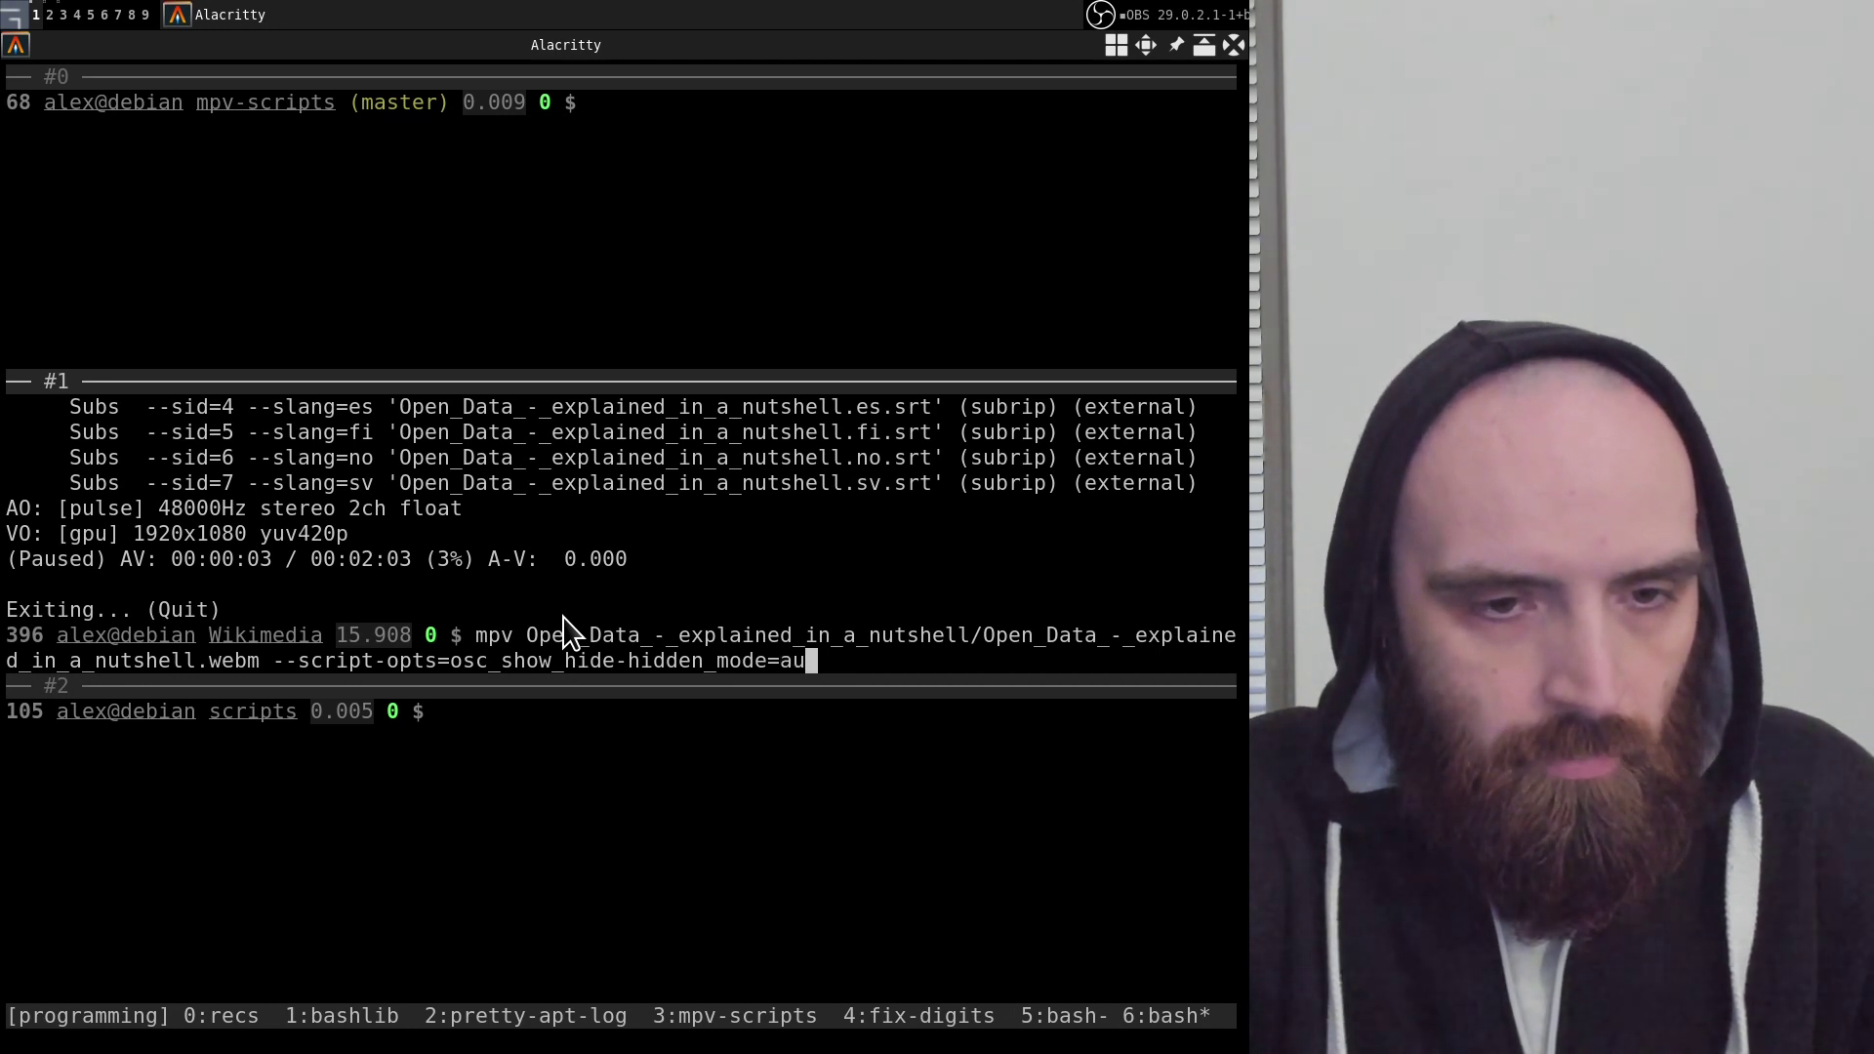
pyautogui.write('to')
pyautogui.press('Return')
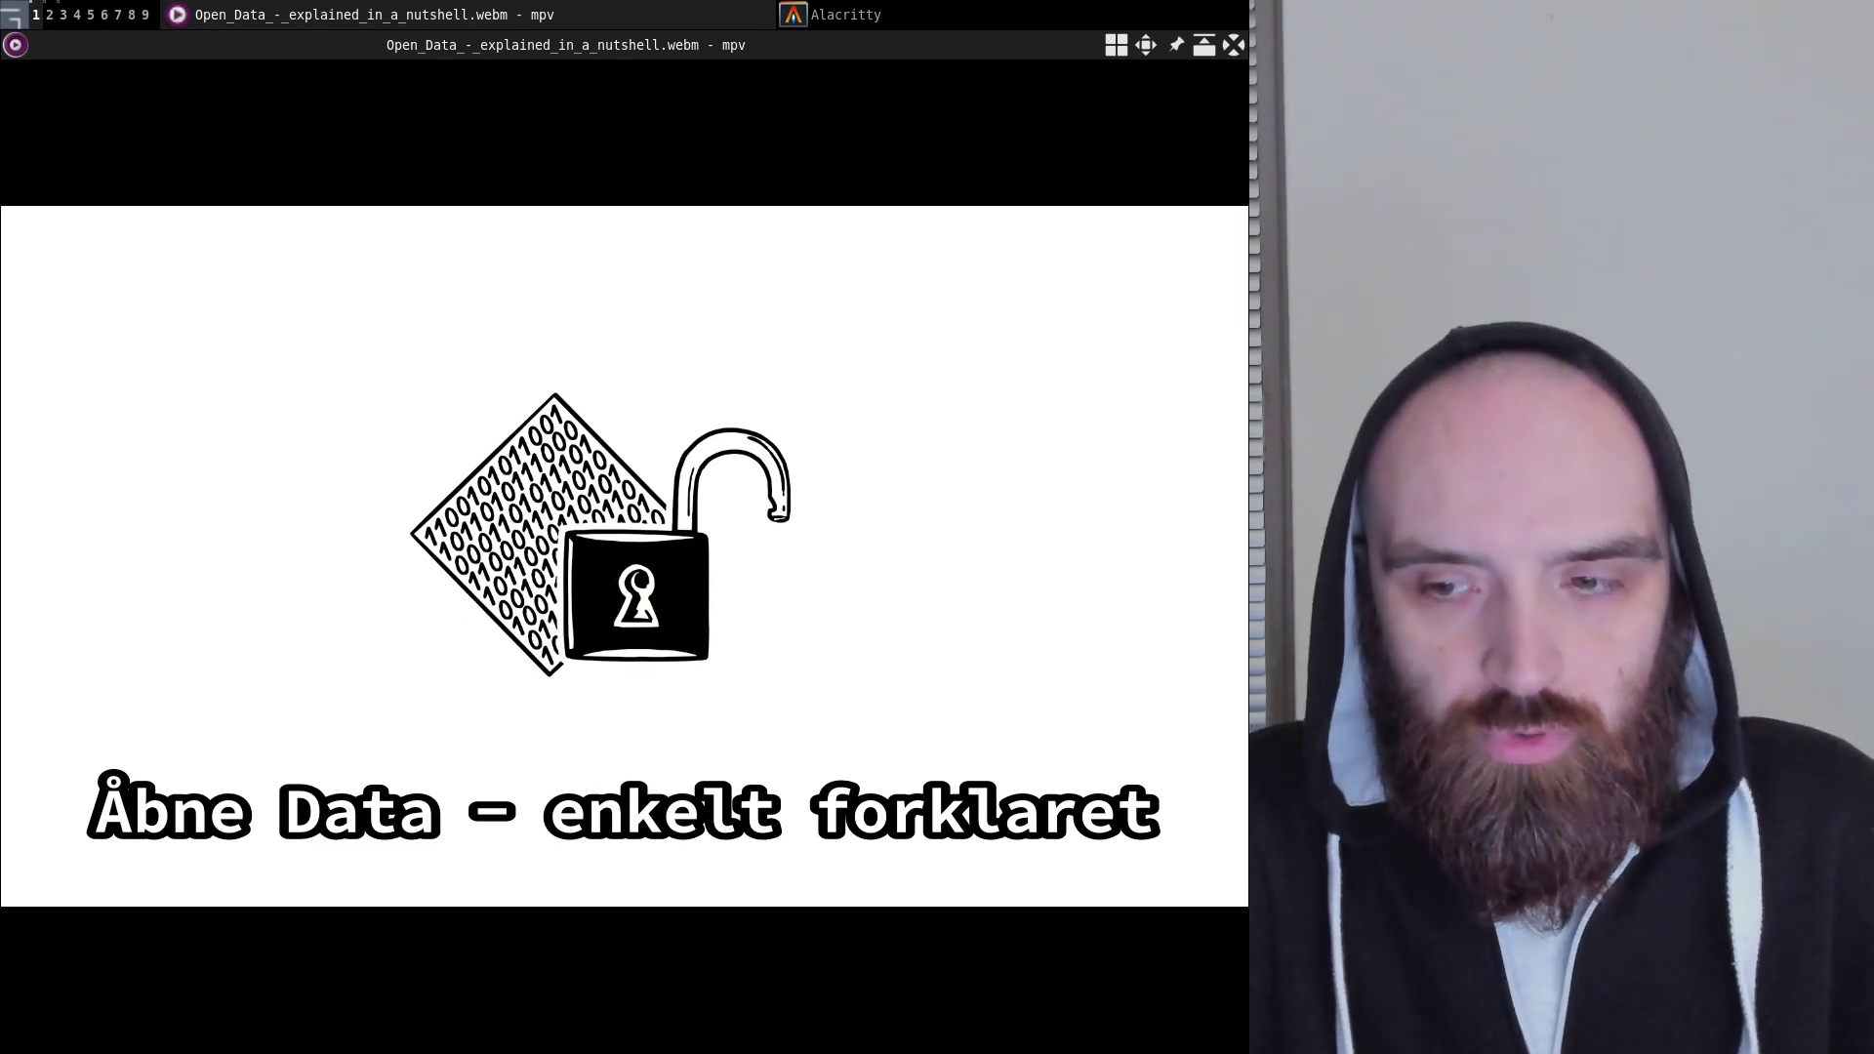
# Quit the video player and recall the mpv command with the hidden_mode option at the prompt
pyautogui.press('q')
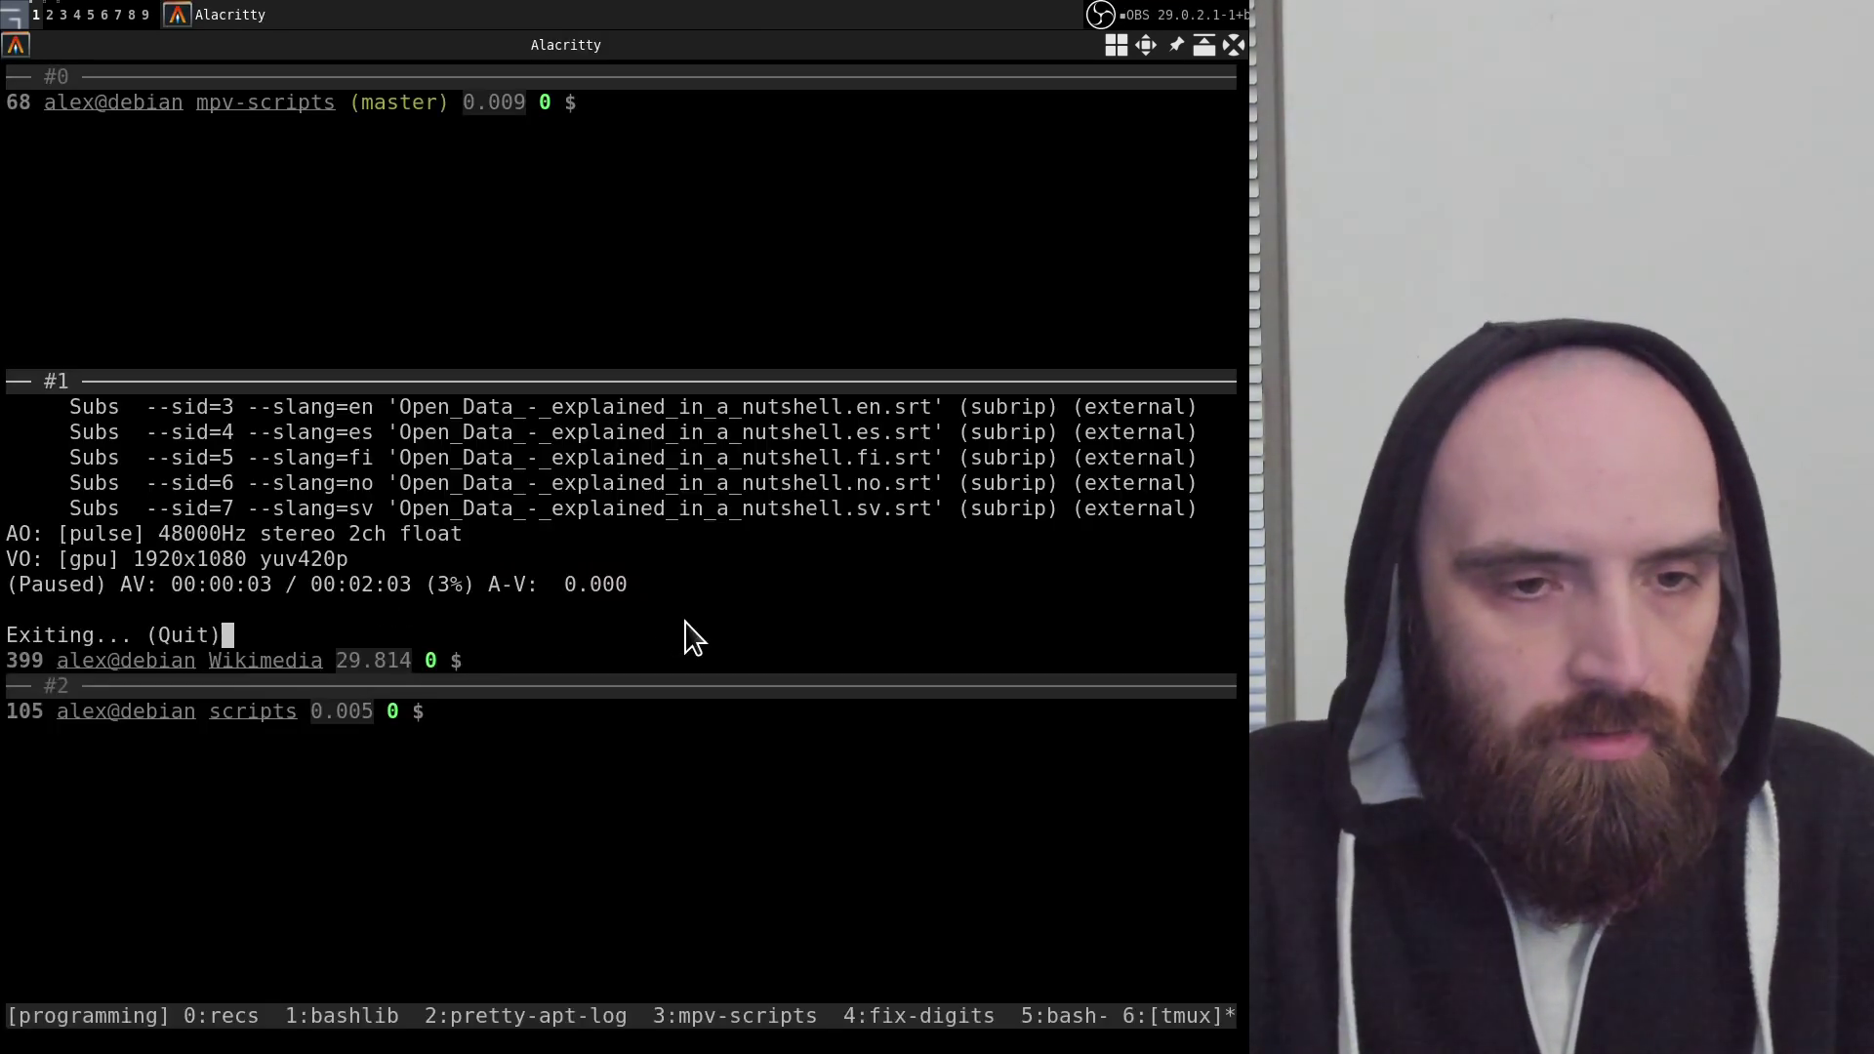
pyautogui.press('Up')
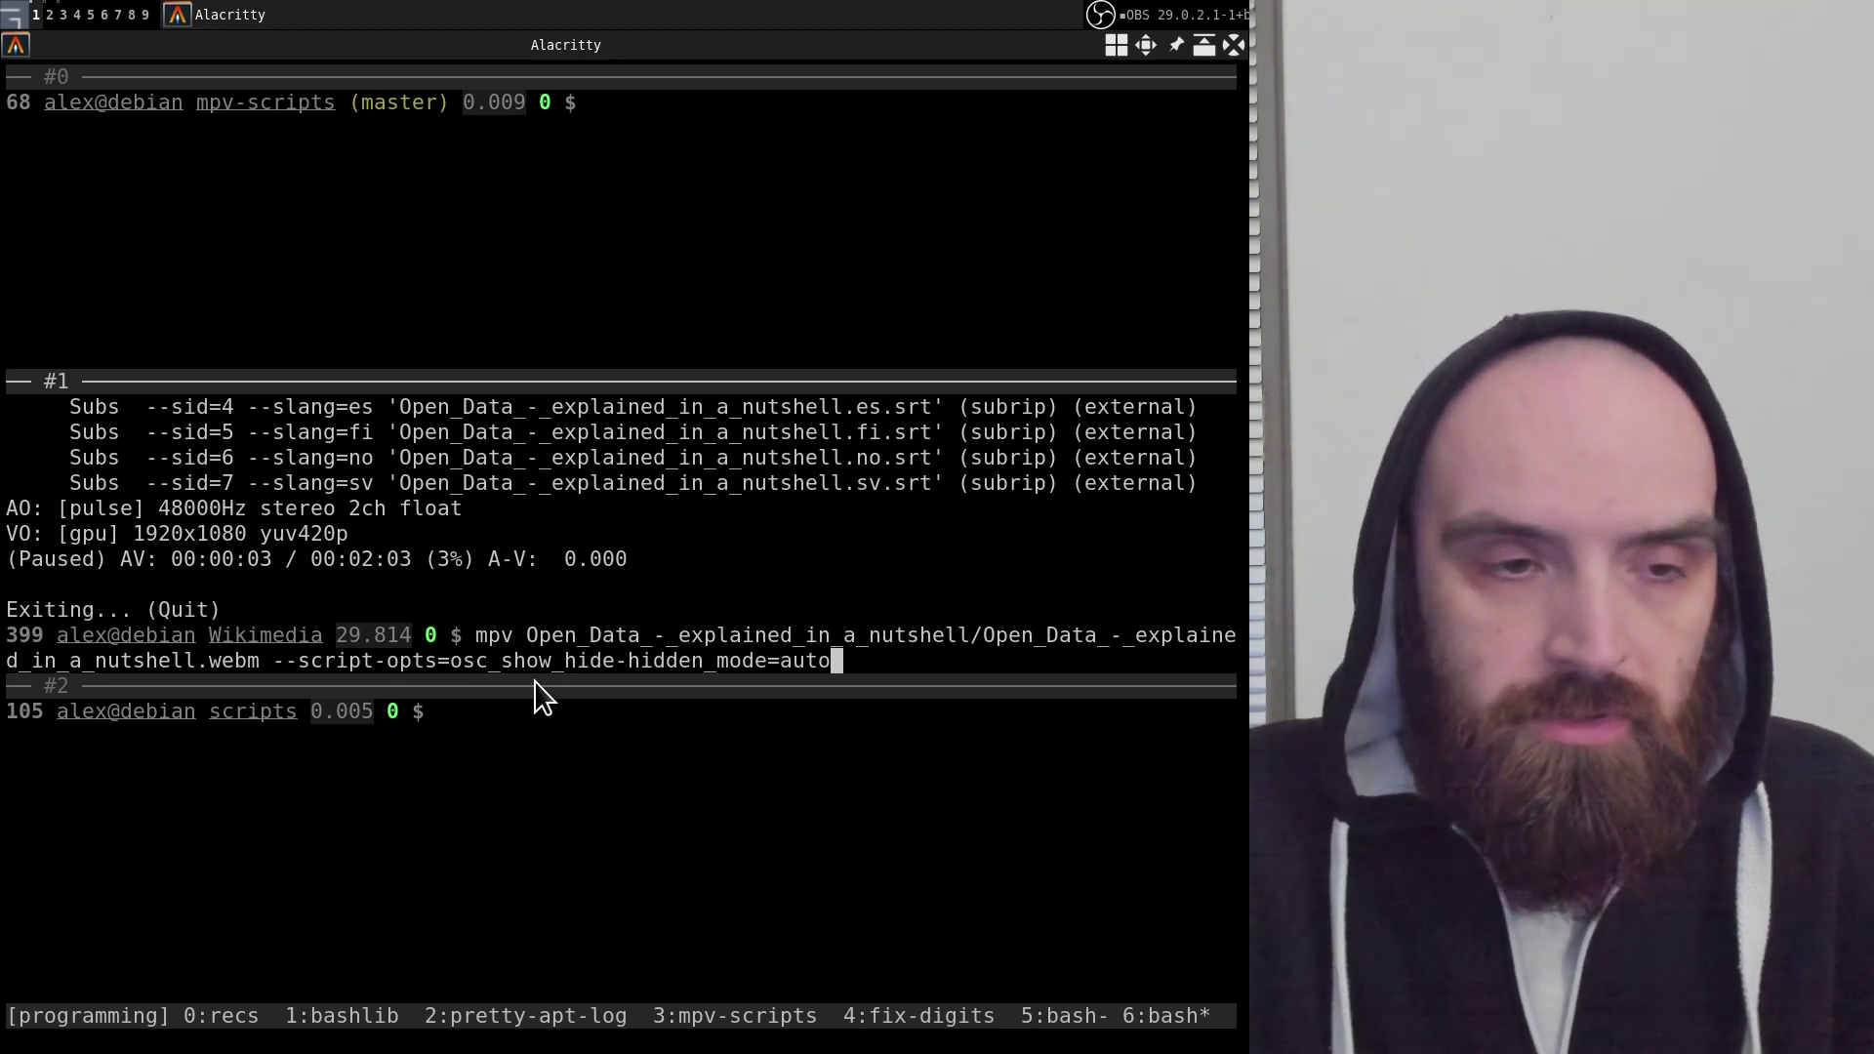
# Switch to the browser, view the mpv YouTube playlist and return to the start of the osc-show-hide README
pyautogui.press('super+2')
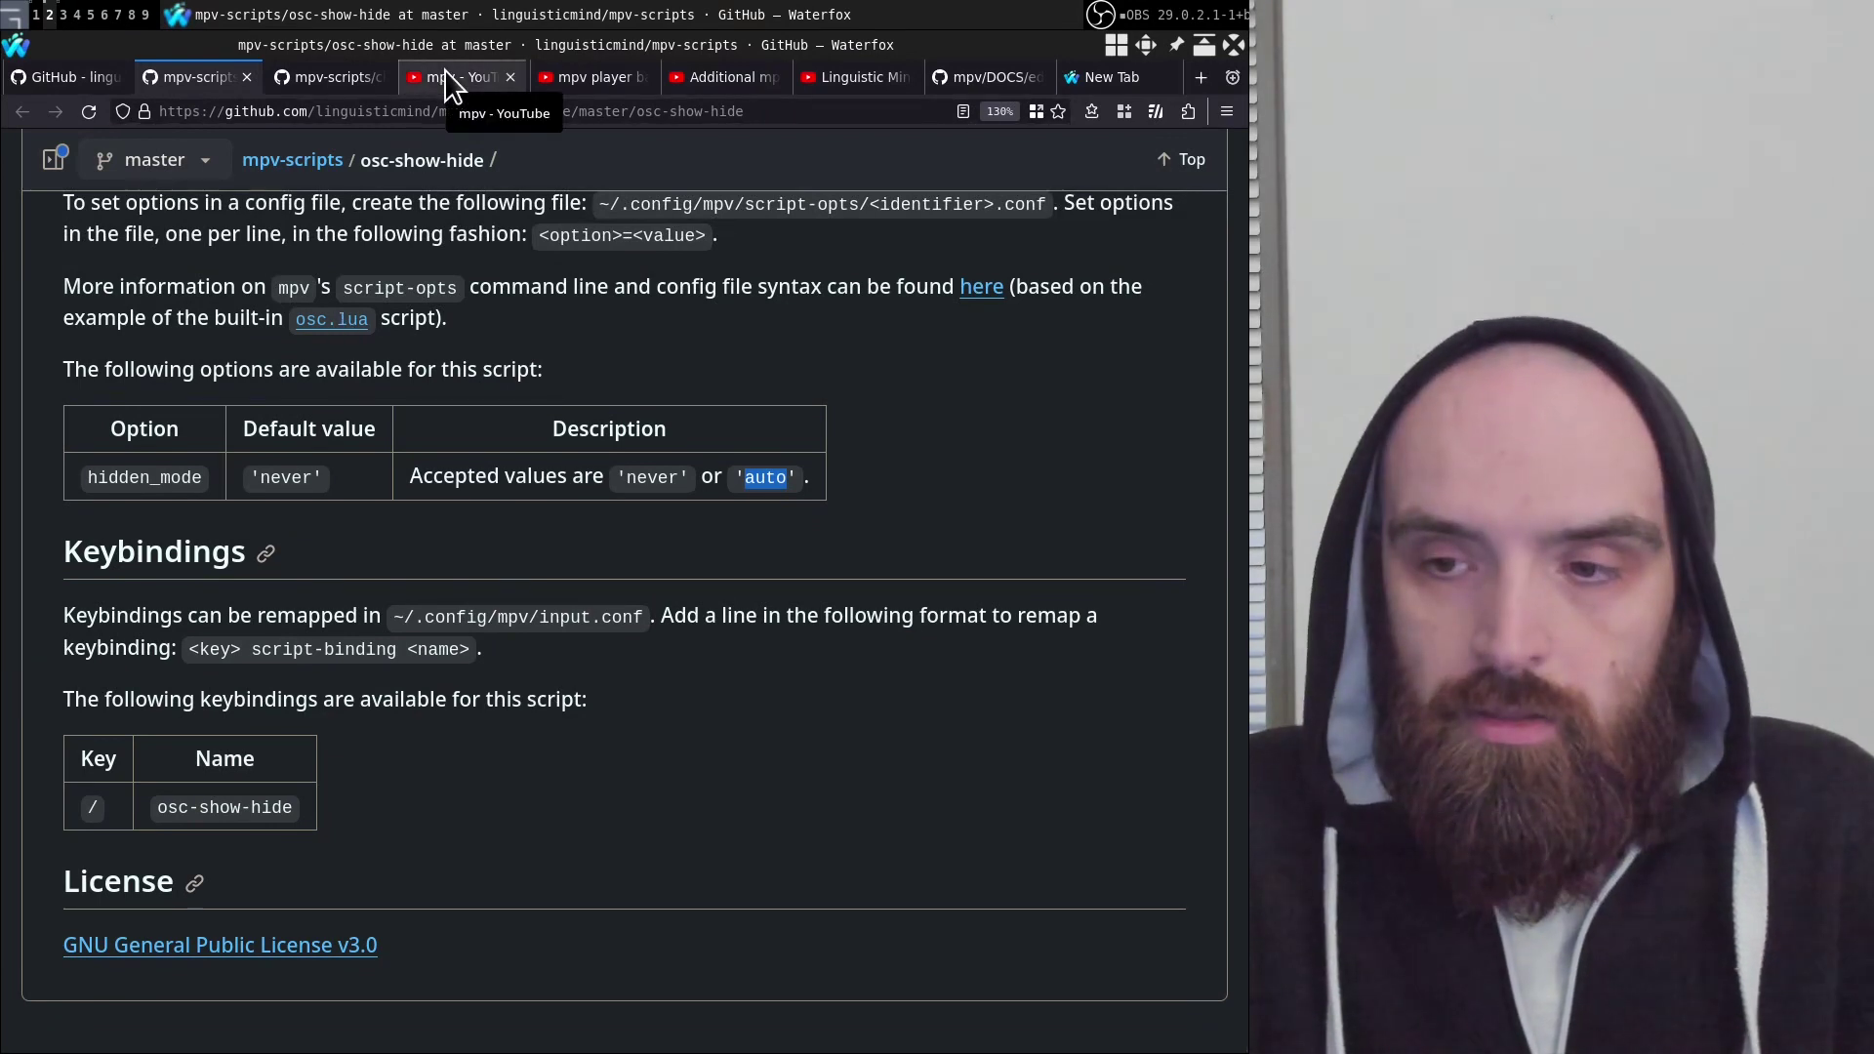
pyautogui.click(448, 77)
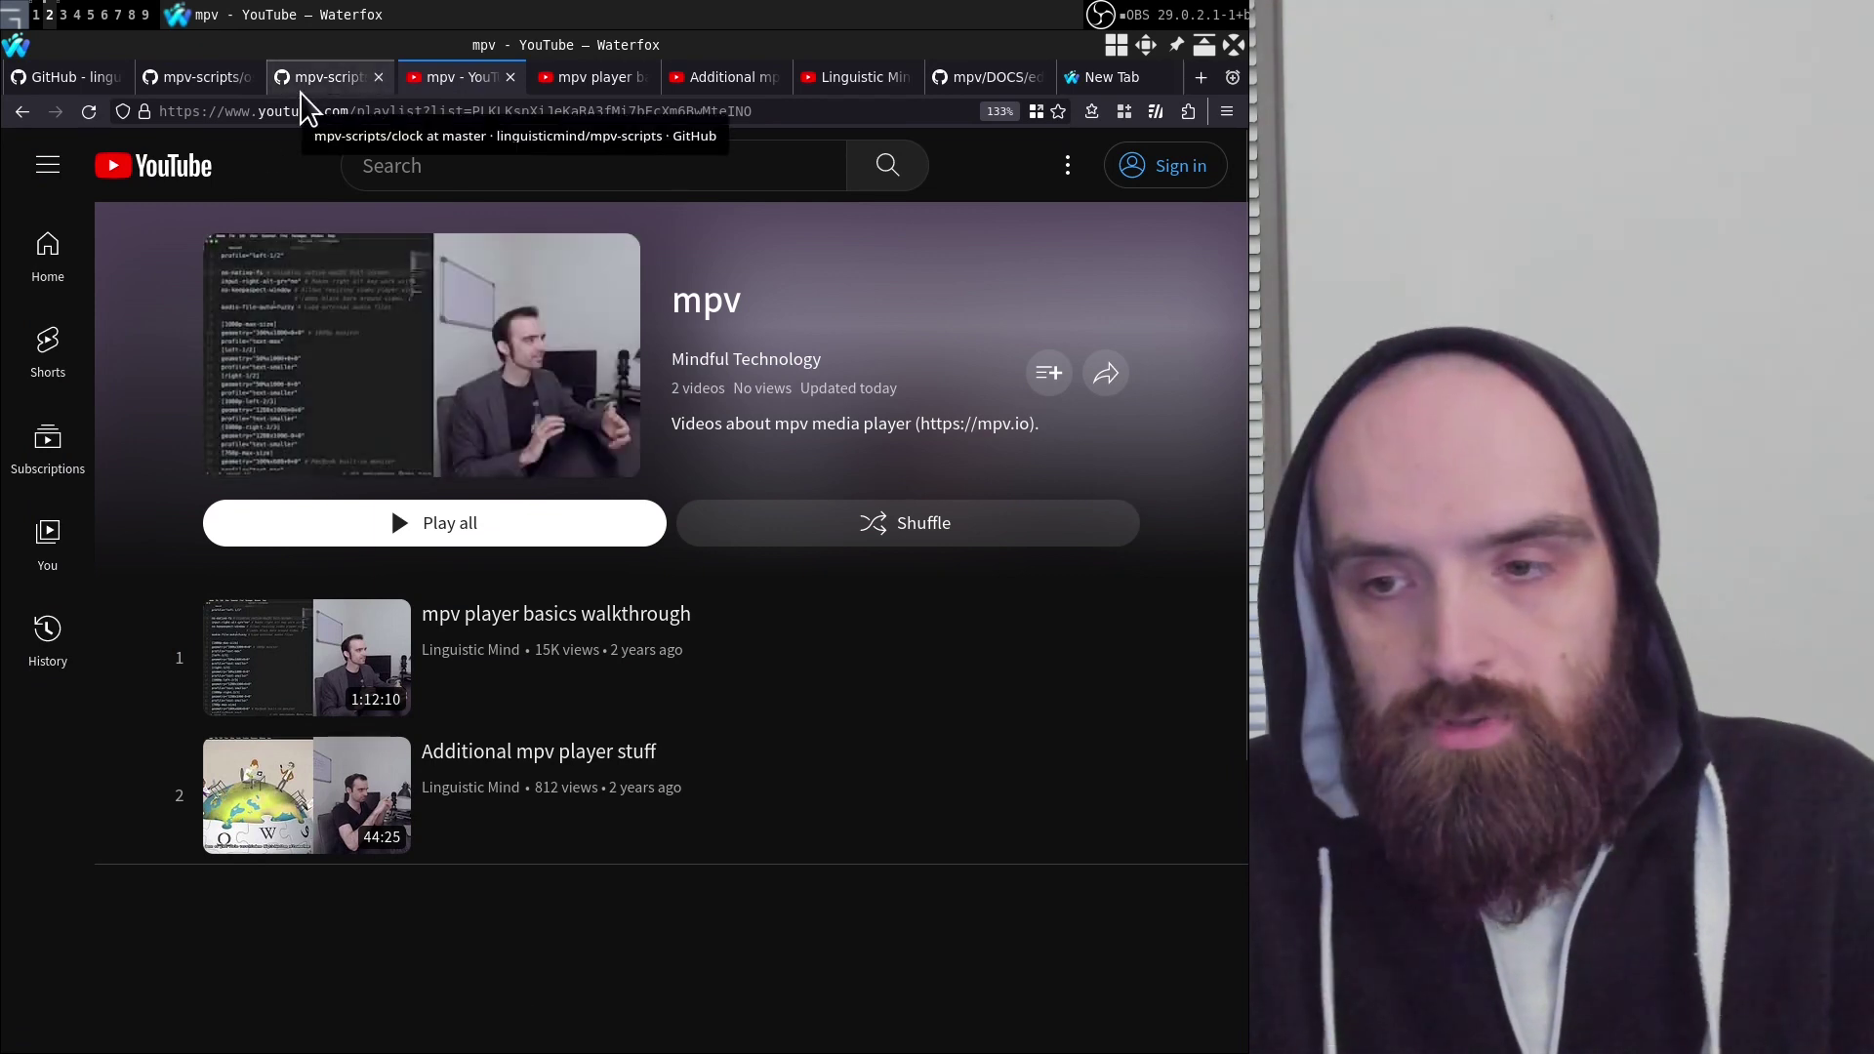
pyautogui.click(200, 78)
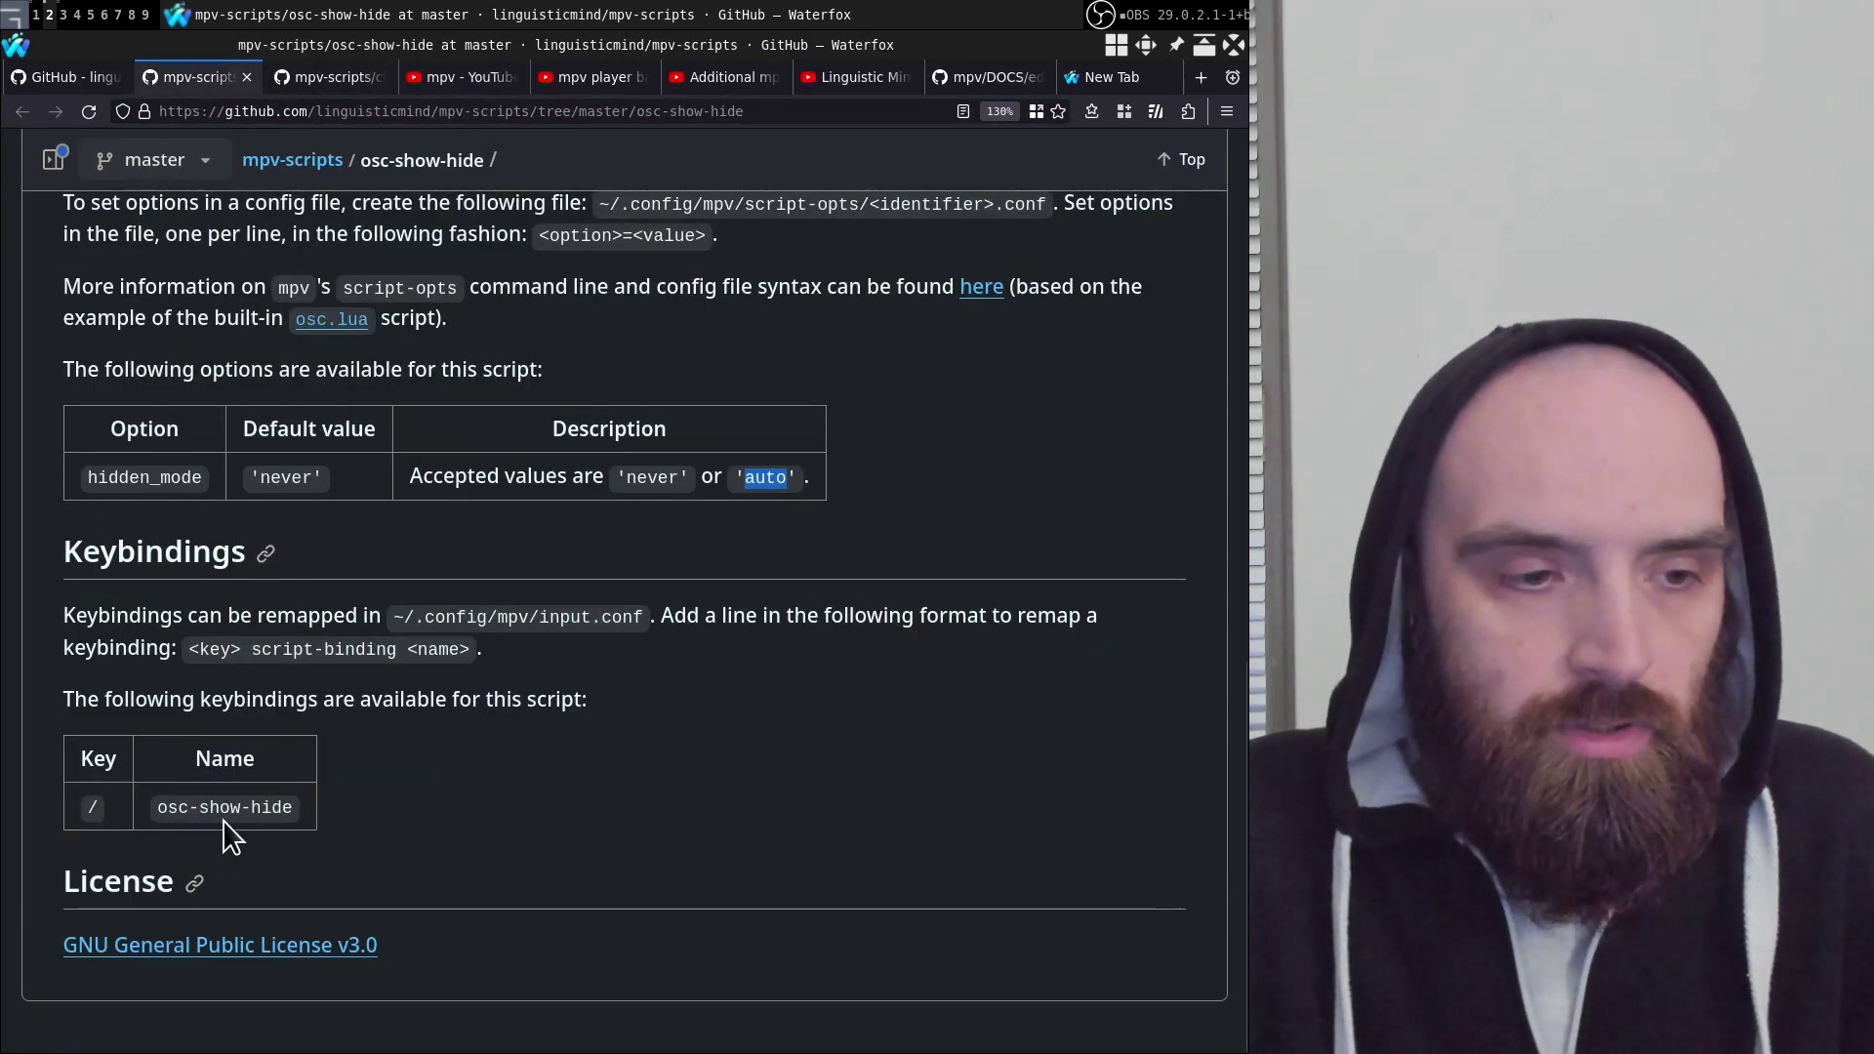
pyautogui.scroll(7, 409, 366)
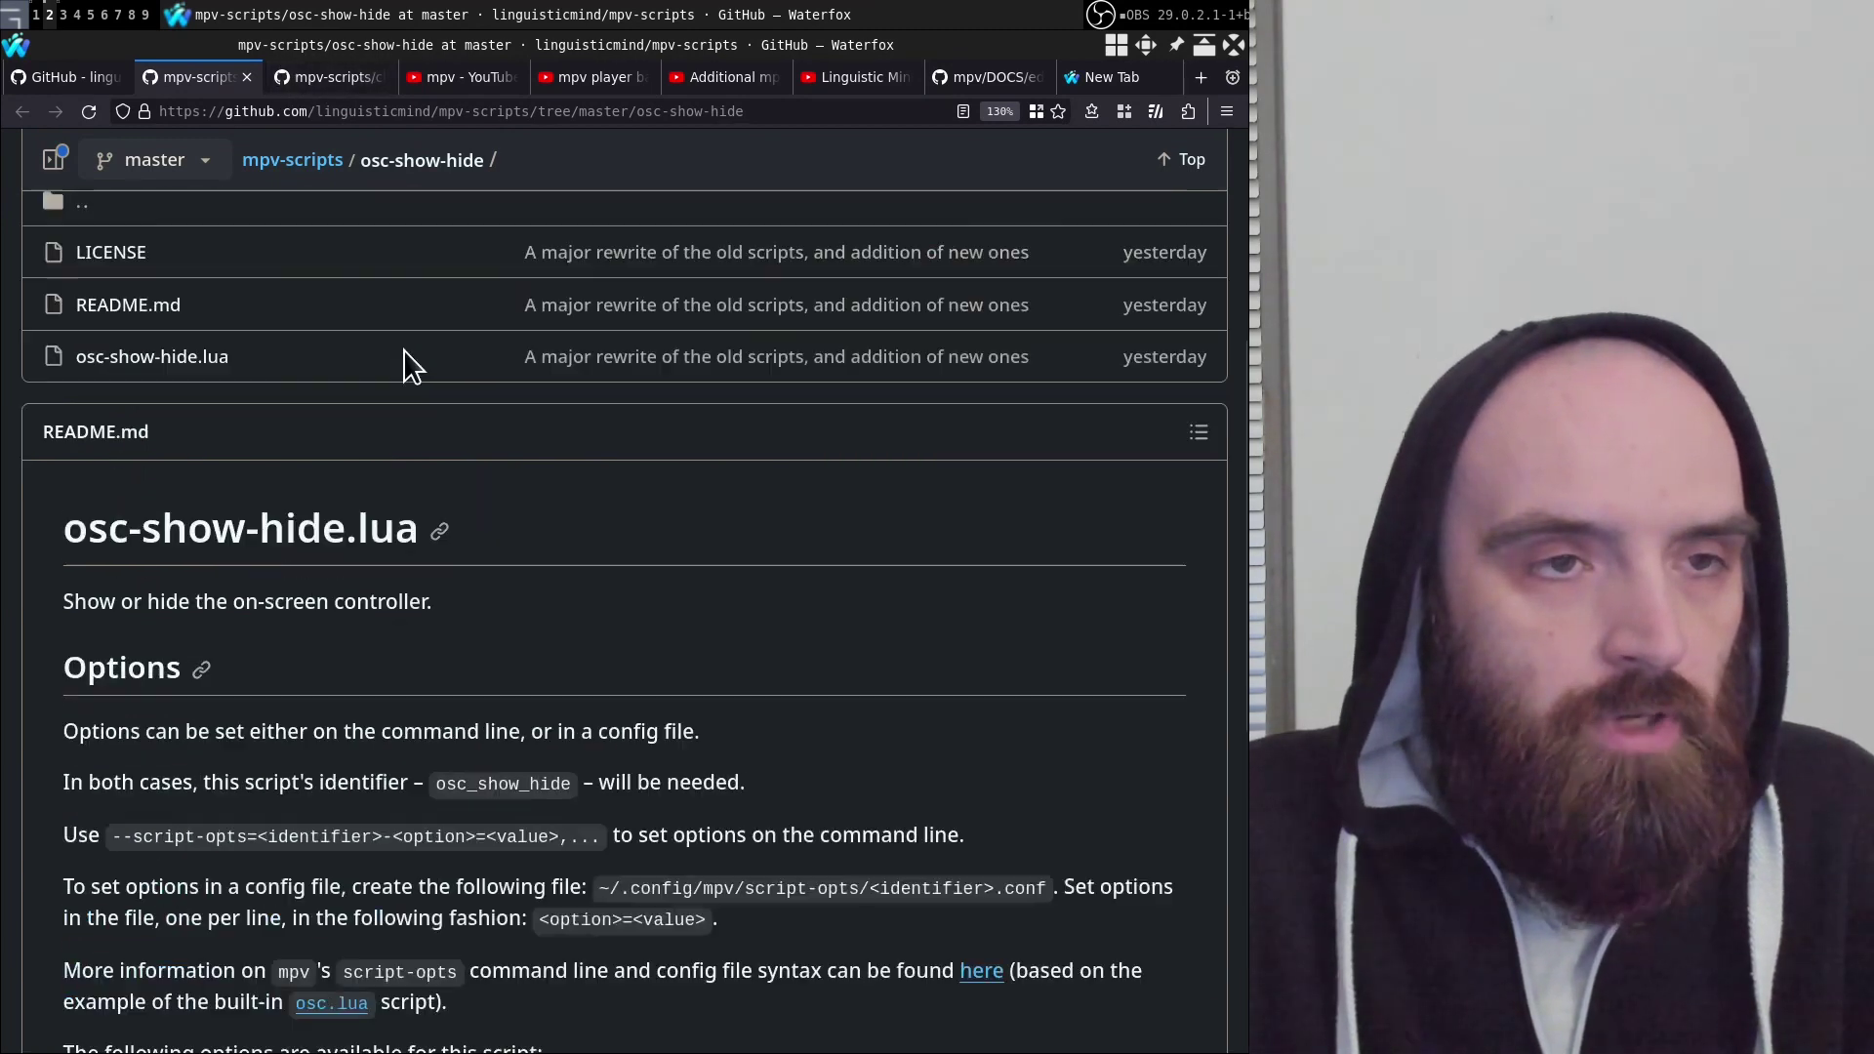
# Look through the osc-show-hide README, from its file list to the hidden_mode option and the keybindings section
pyautogui.scroll(4, 404, 351)
pyautogui.scroll(-2, 390, 371)
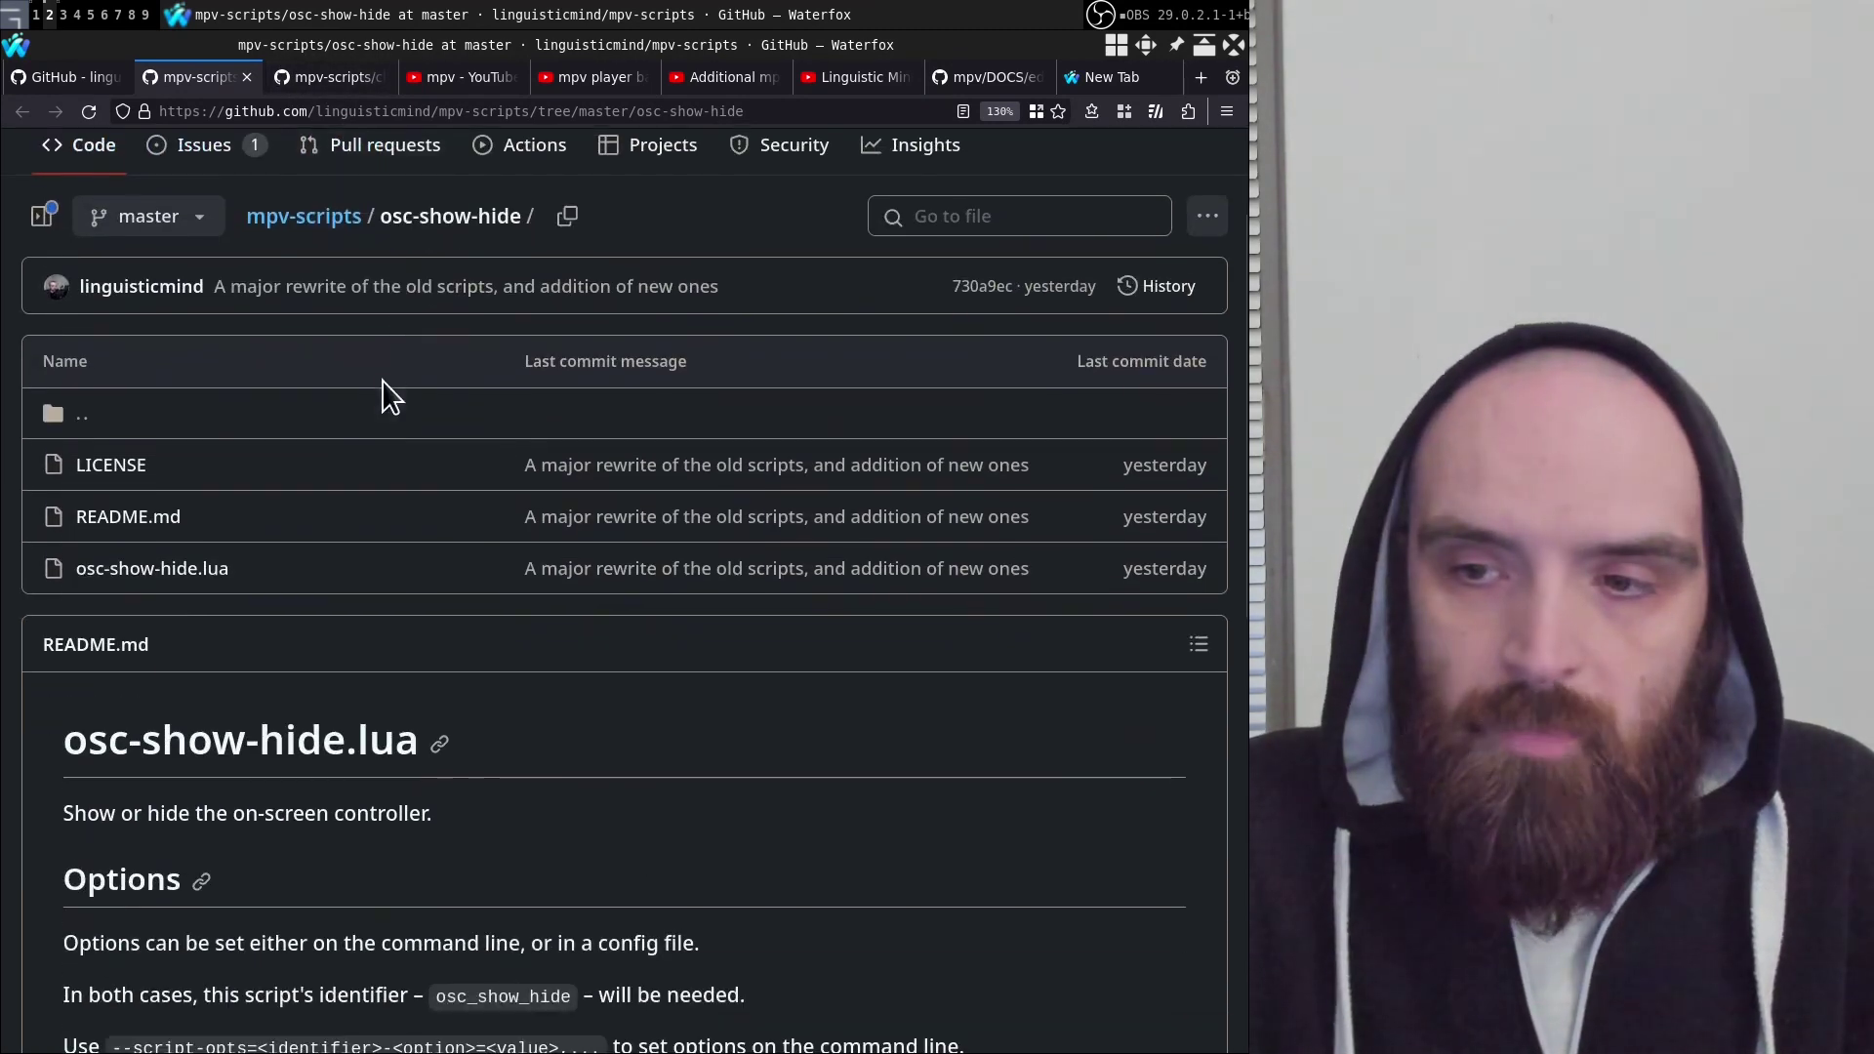
pyautogui.scroll(-6, 406, 391)
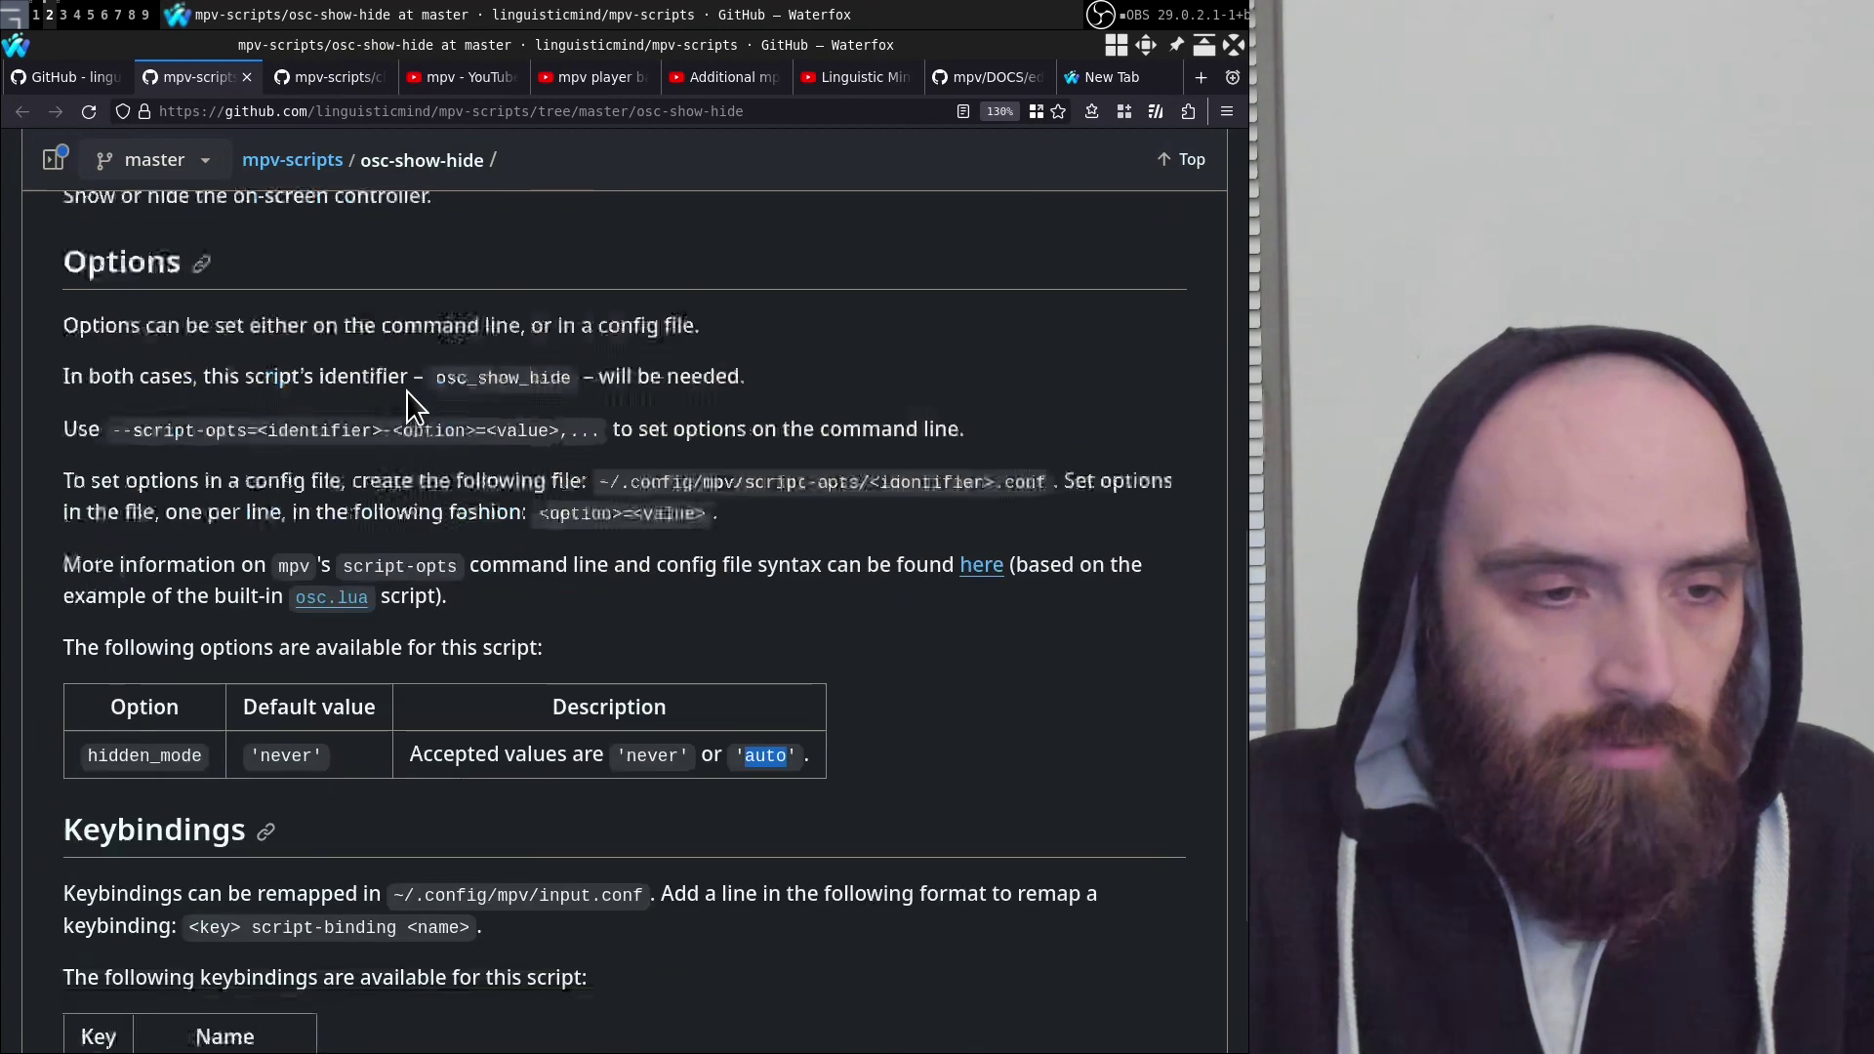
pyautogui.scroll(-3, 408, 400)
pyautogui.scroll(4, 416, 402)
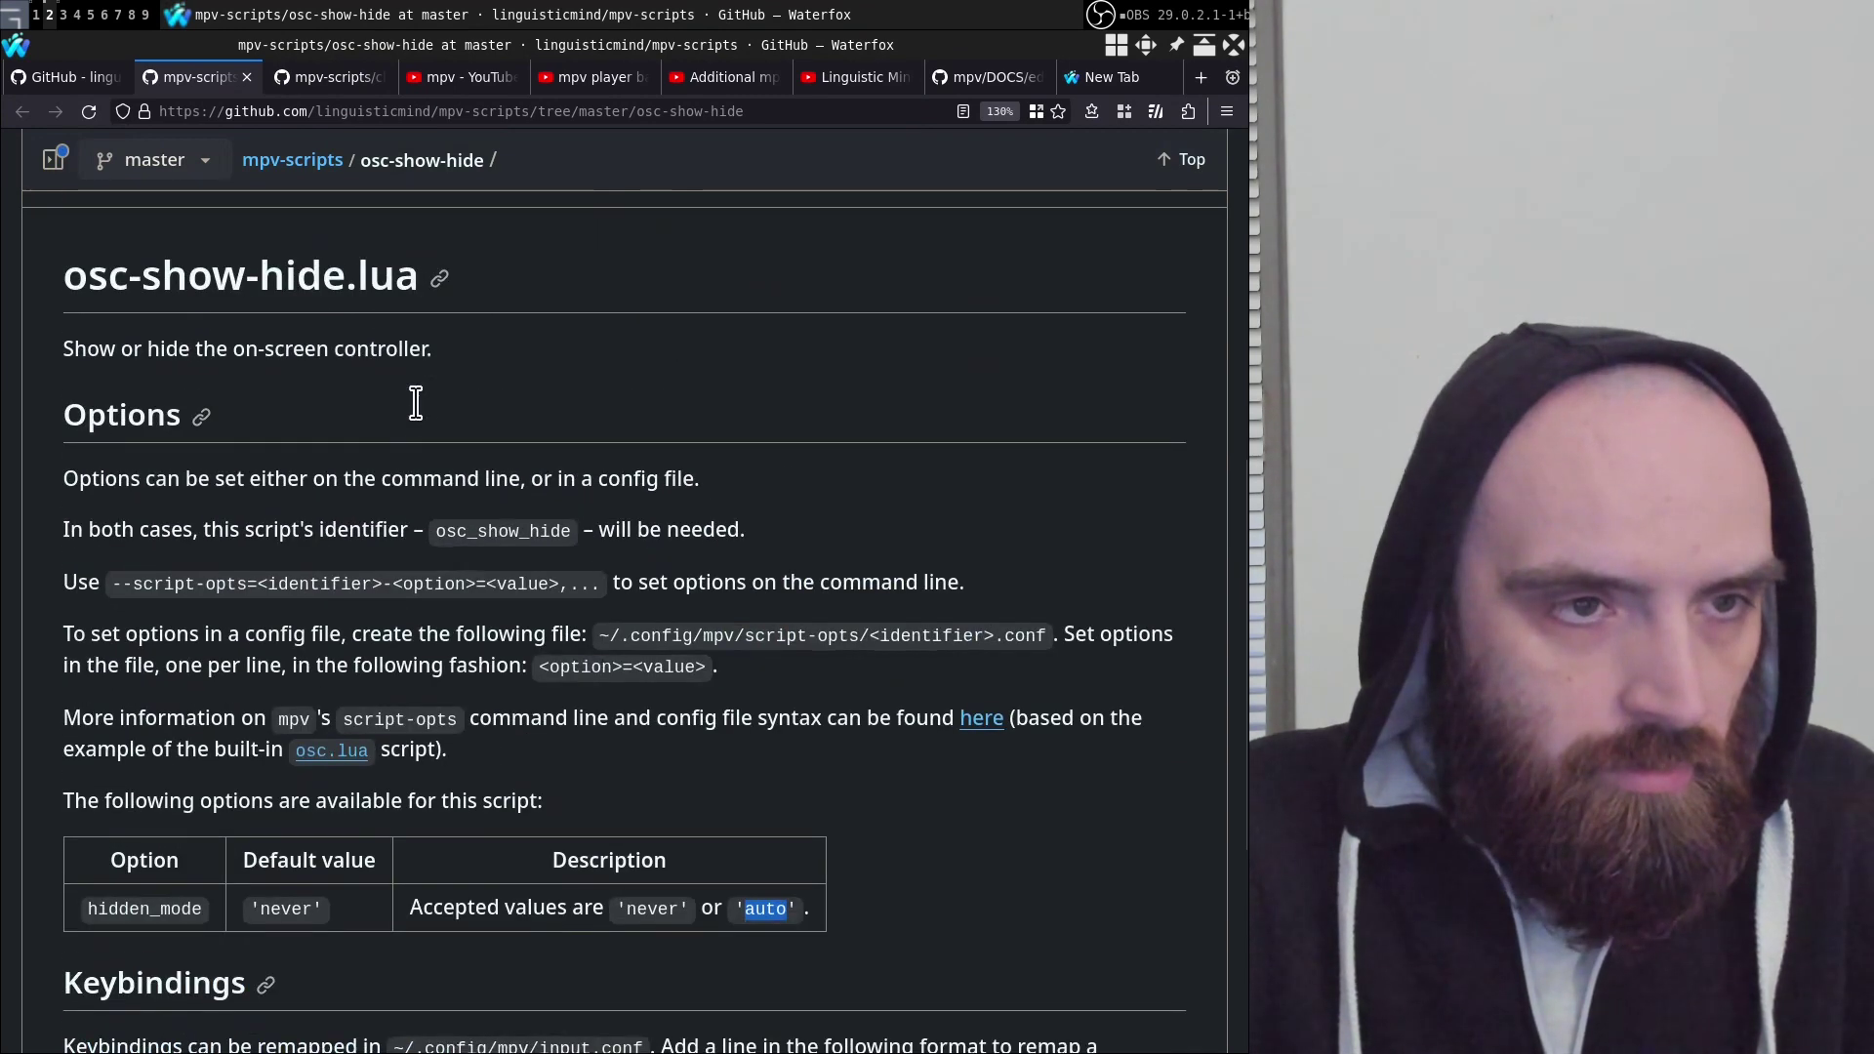
pyautogui.scroll(5, 417, 390)
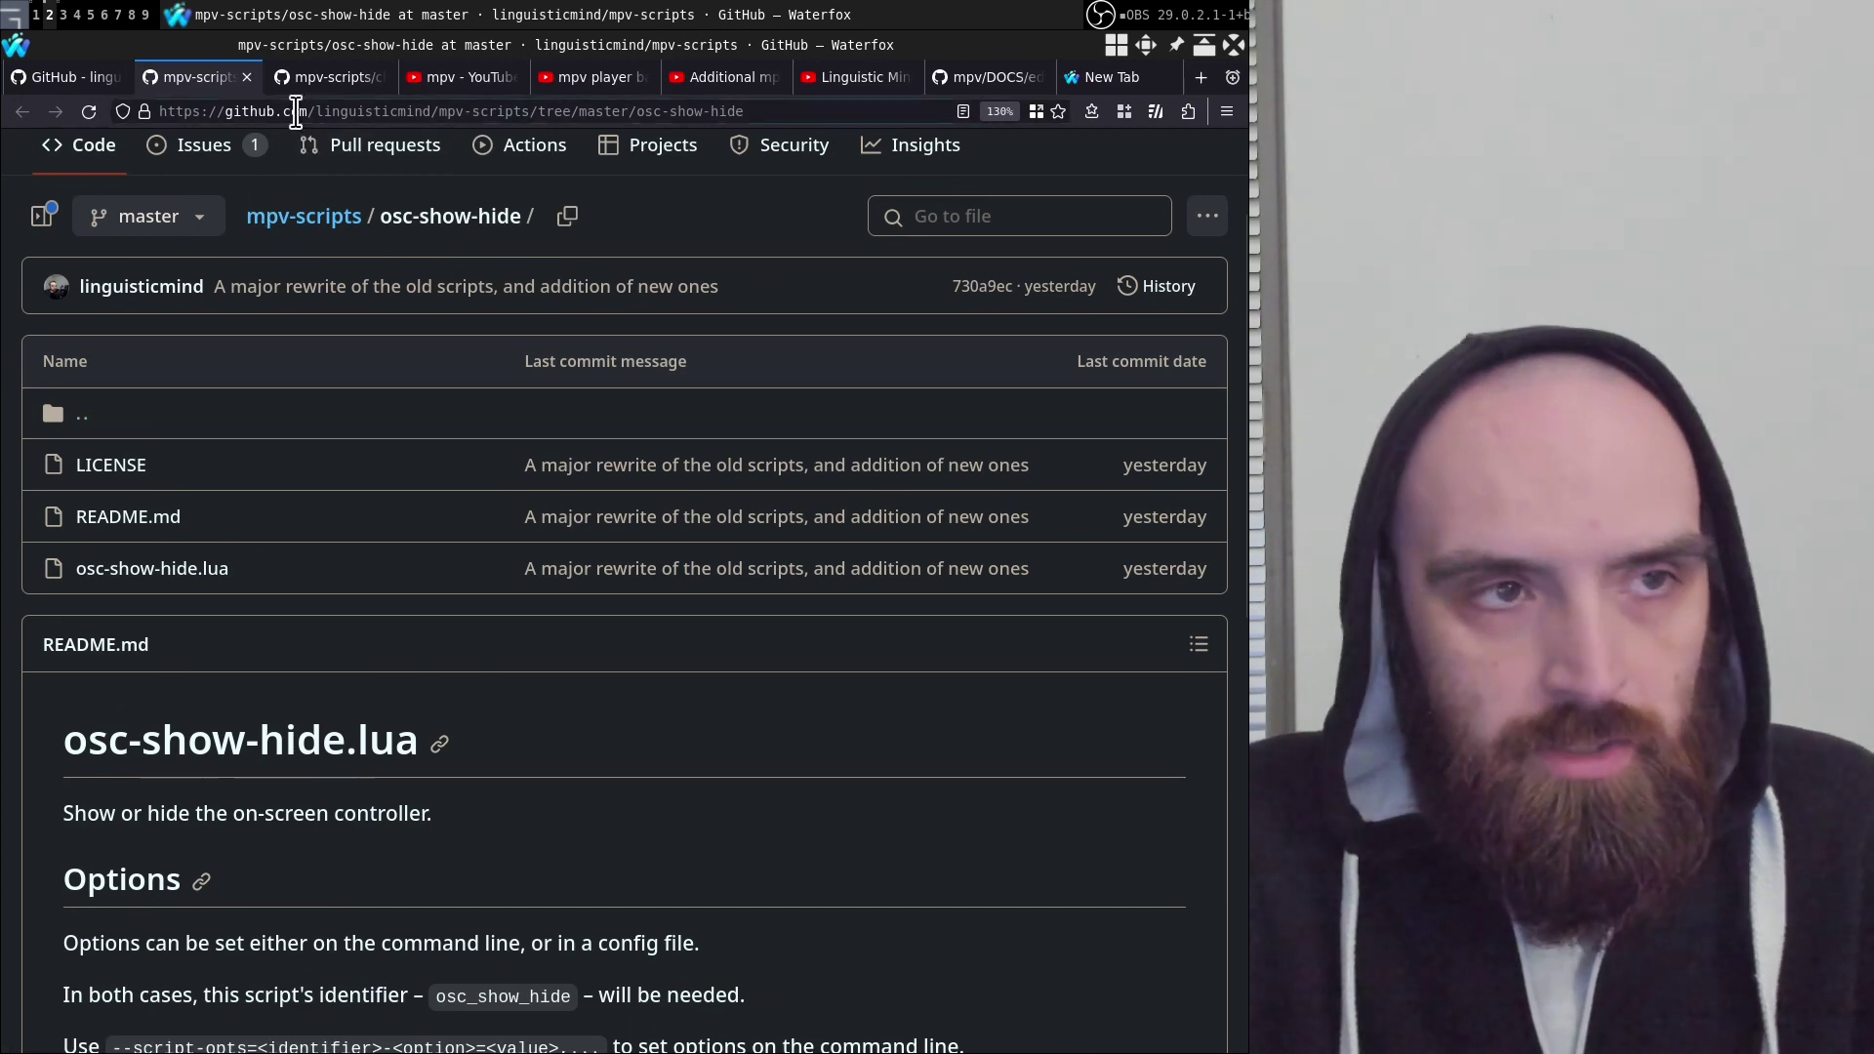
# Switch to the clock script's README and read through its options down to the keybindings table
pyautogui.click(328, 77)
pyautogui.scroll(-5, 593, 603)
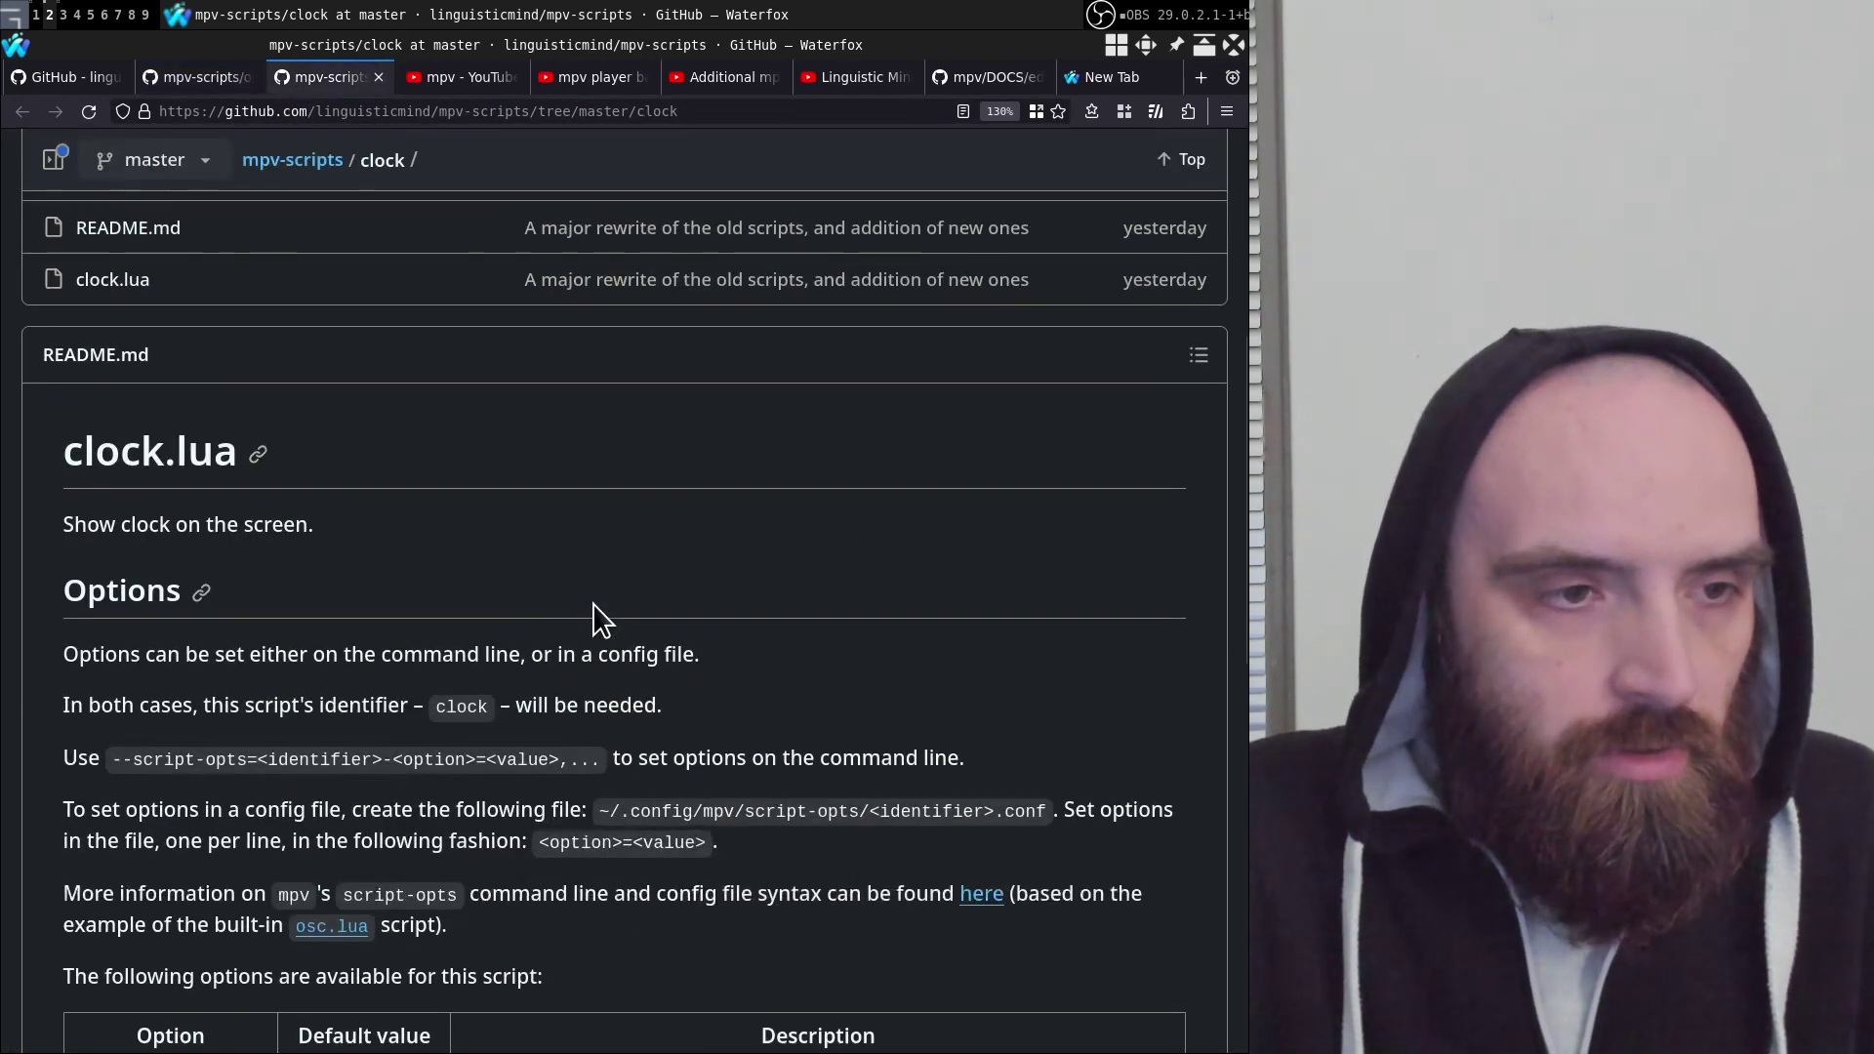
pyautogui.scroll(-4, 597, 617)
pyautogui.scroll(-3, 593, 644)
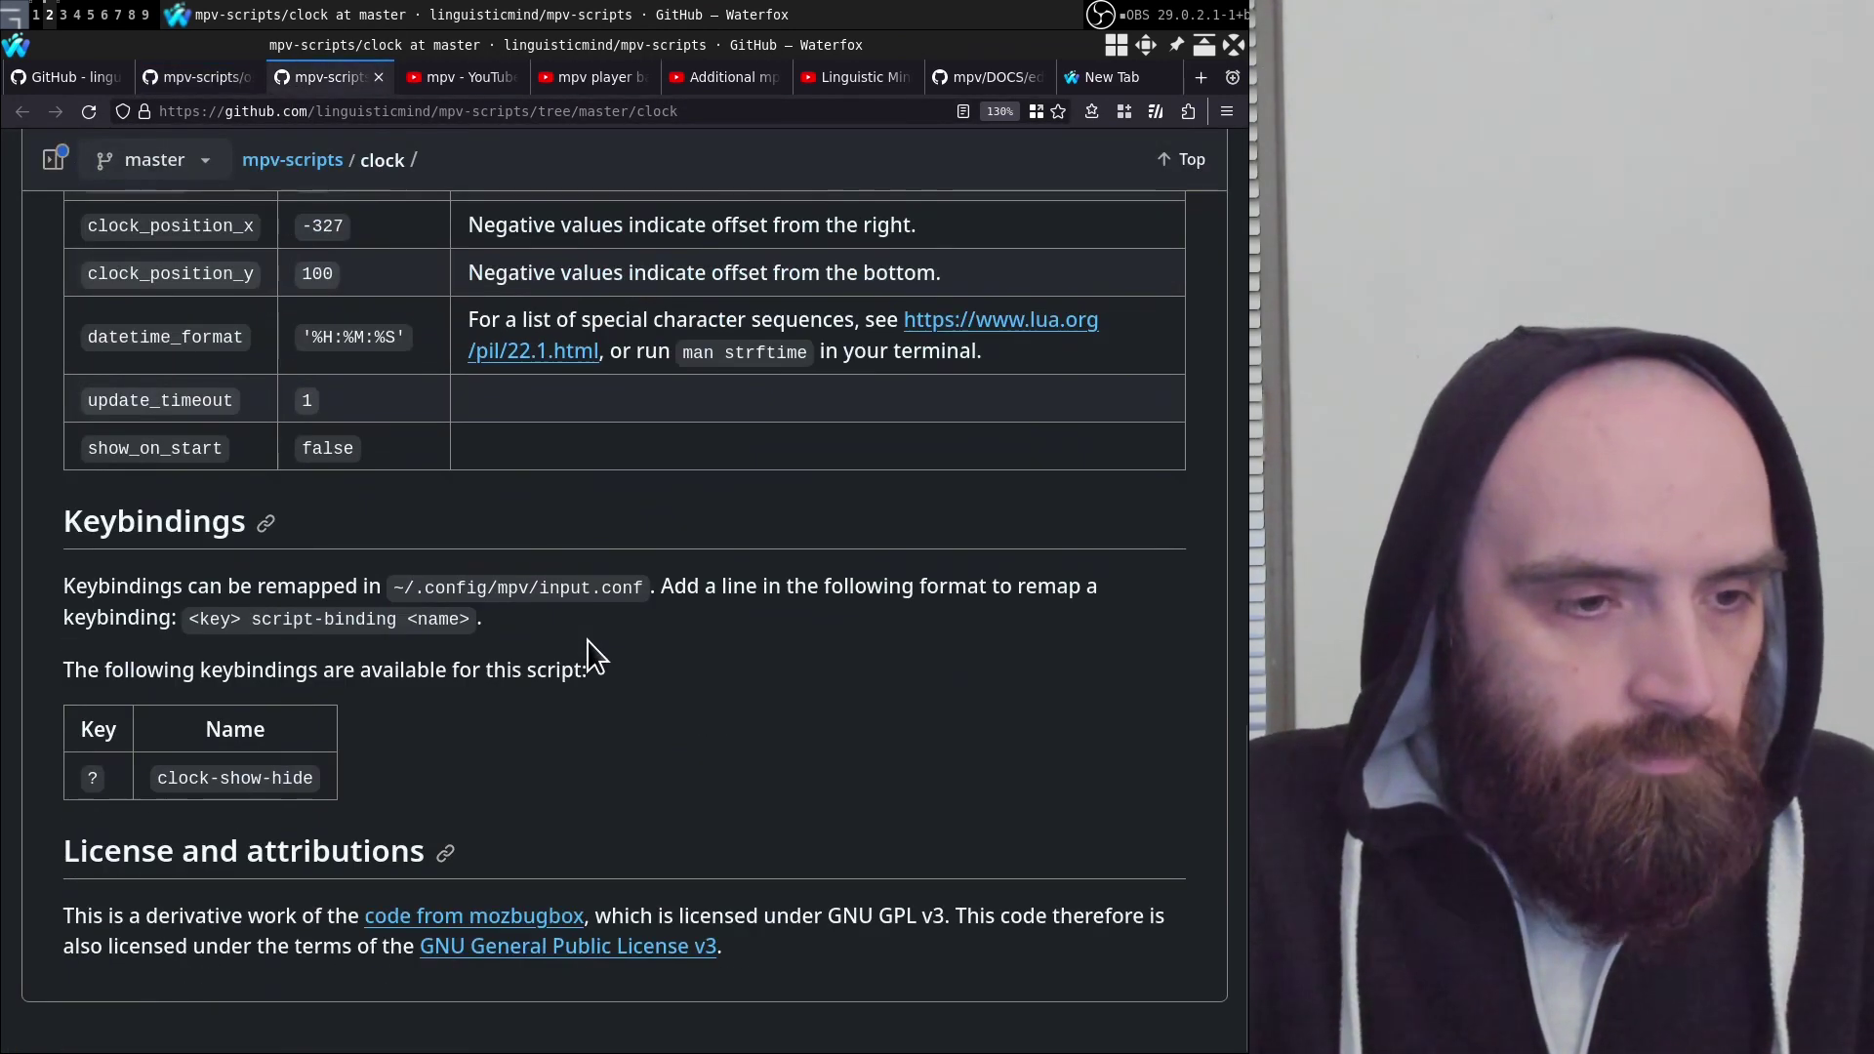
# In the terminal, remove the script option from the mpv command, run it to show the clock over the video, and quit the player
pyautogui.press('super+1')
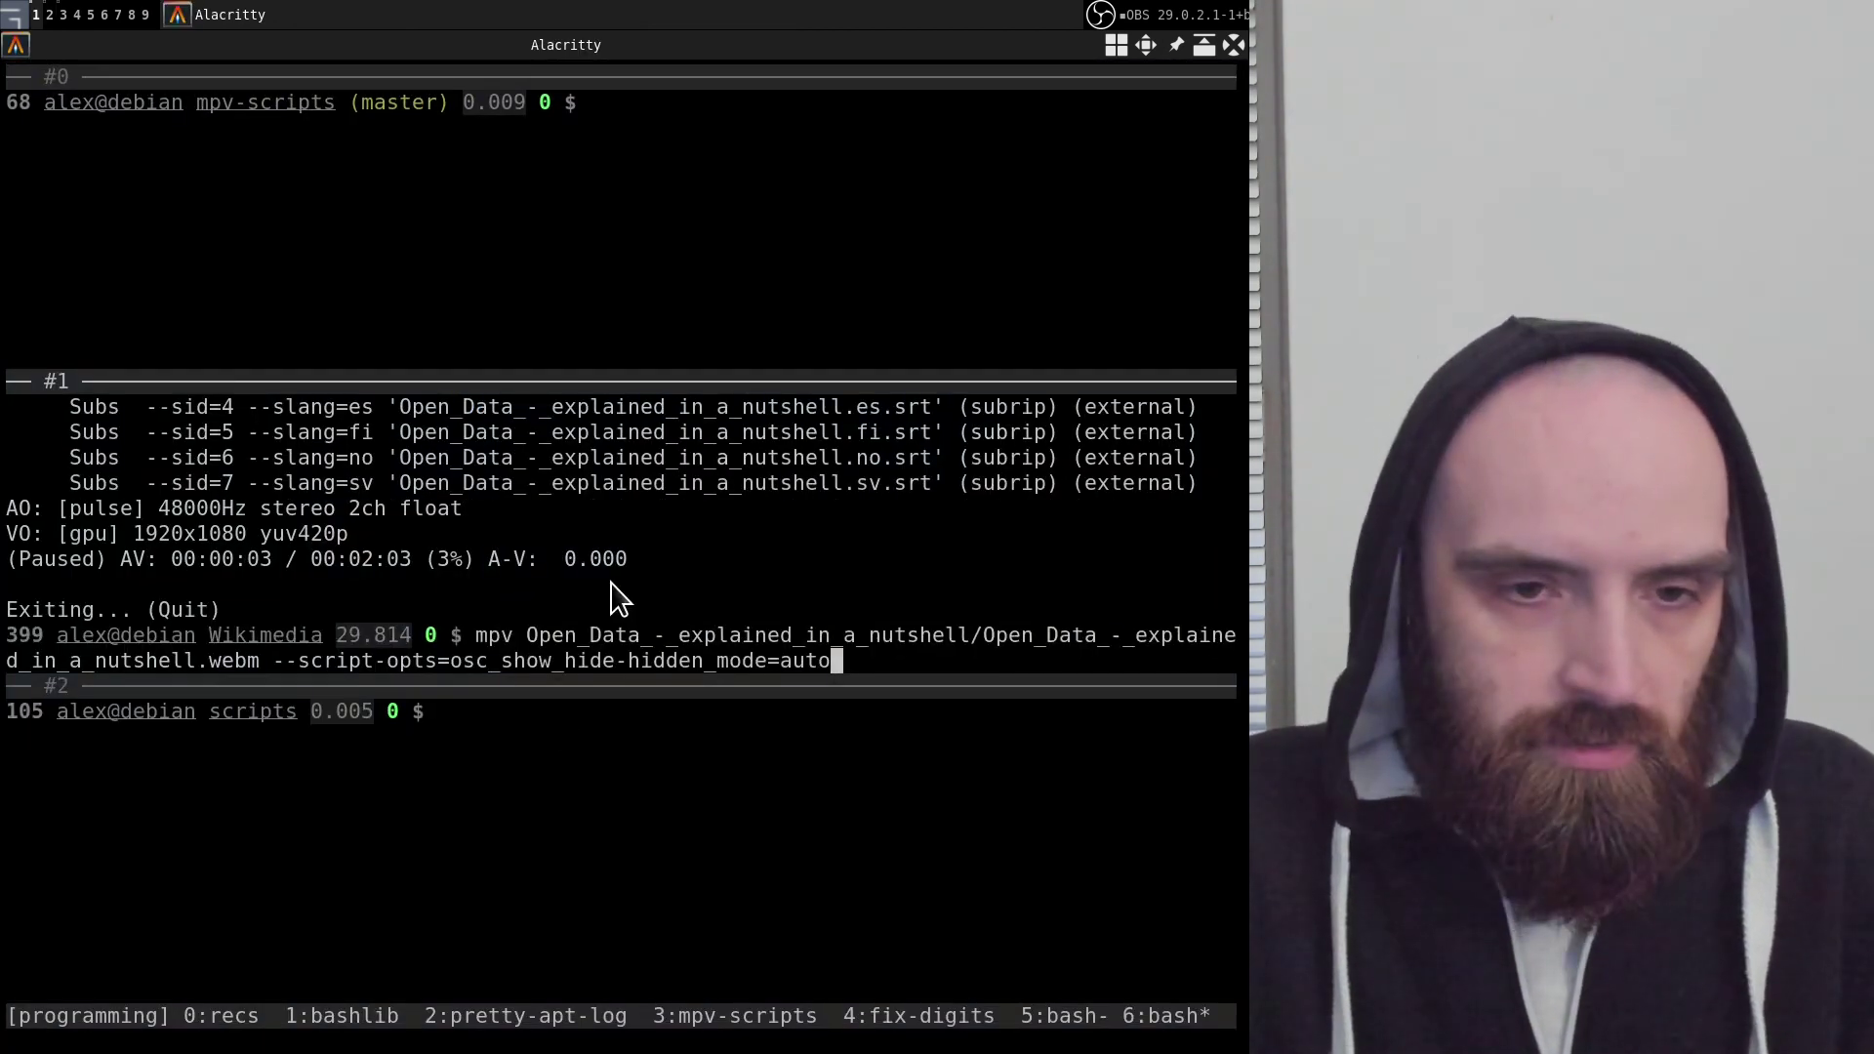
pyautogui.hotkey('ctrl', 'w')
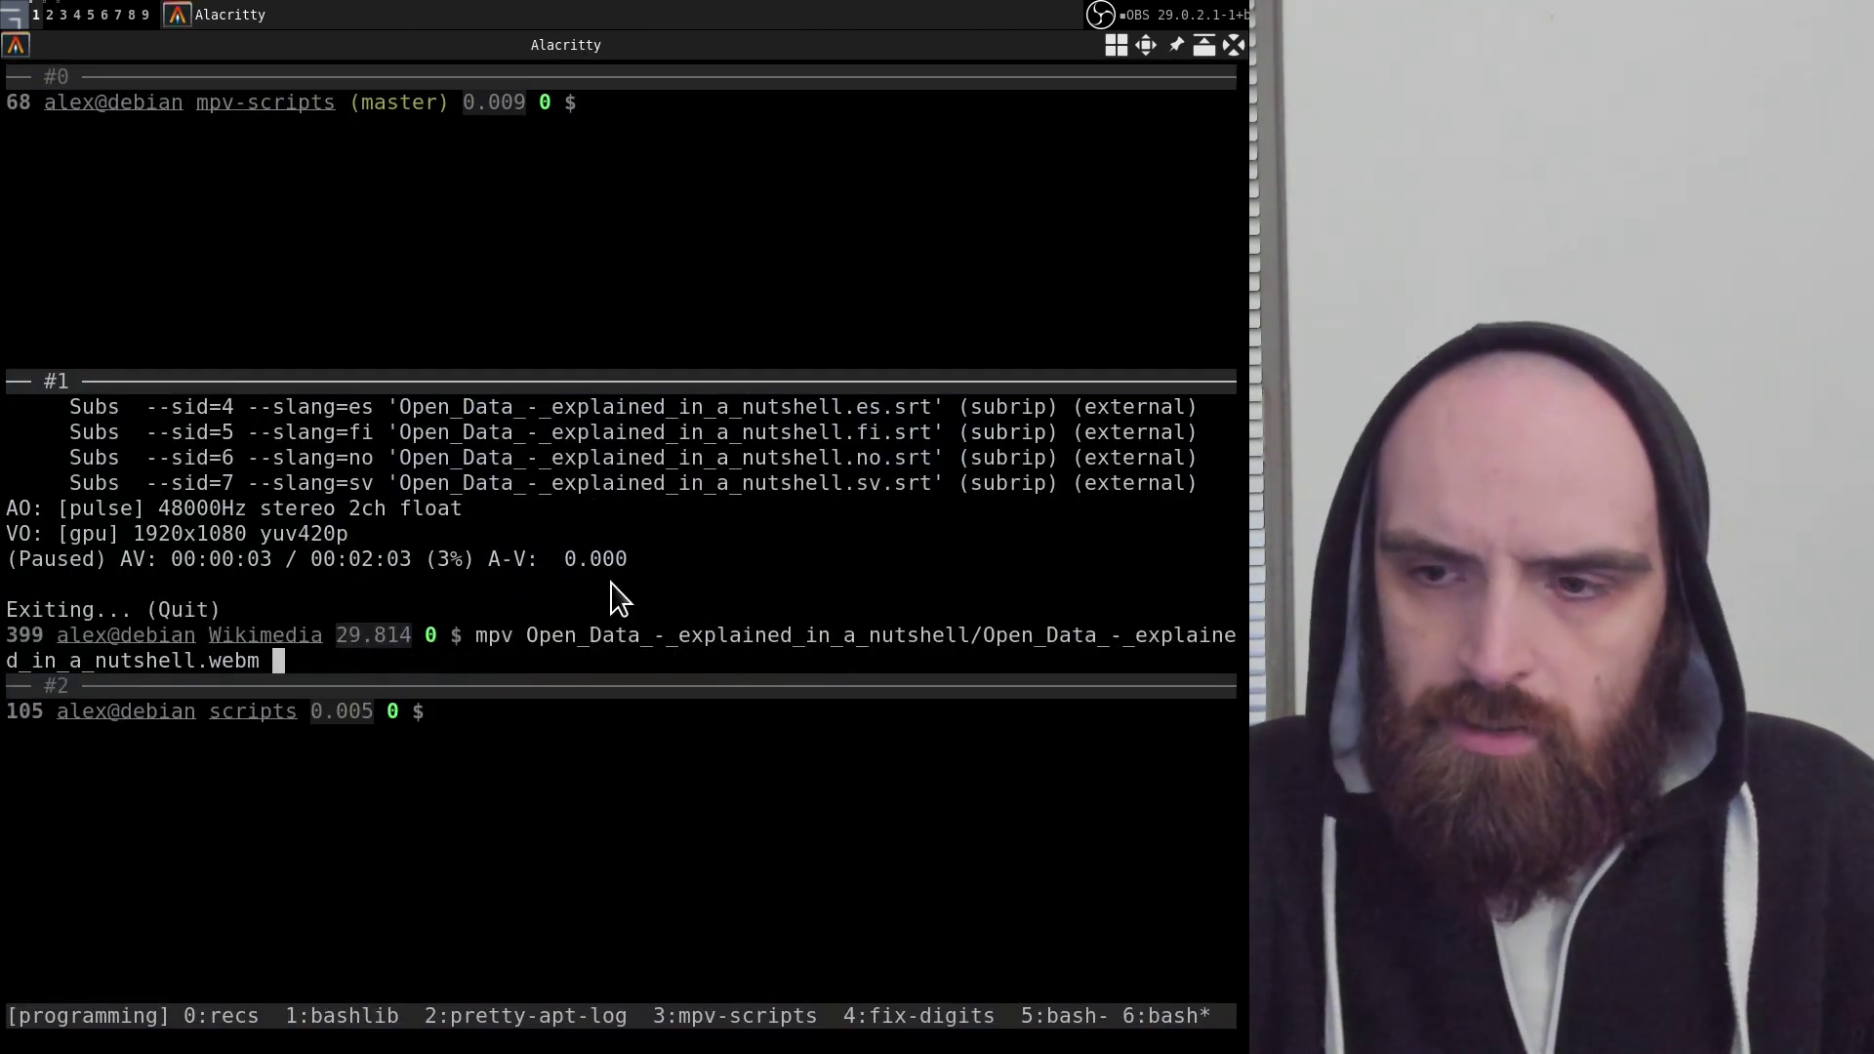
pyautogui.press('Return')
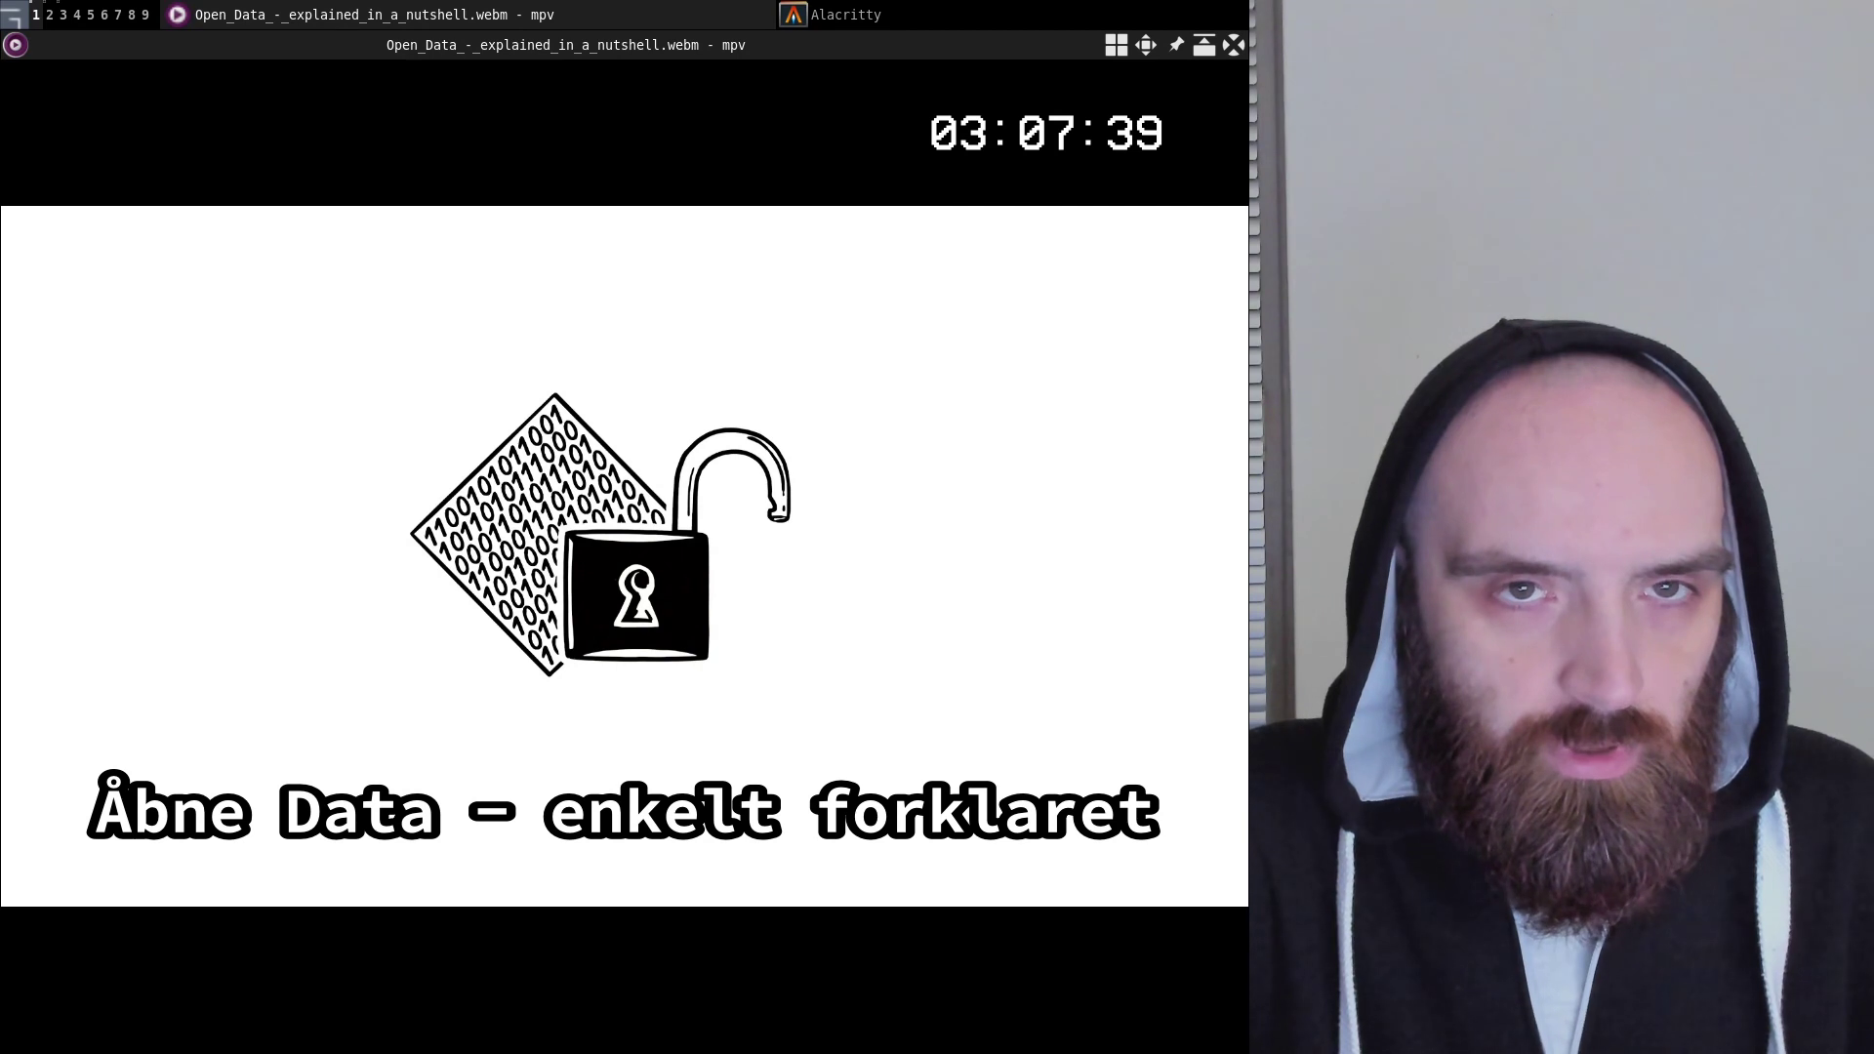
pyautogui.press('q')
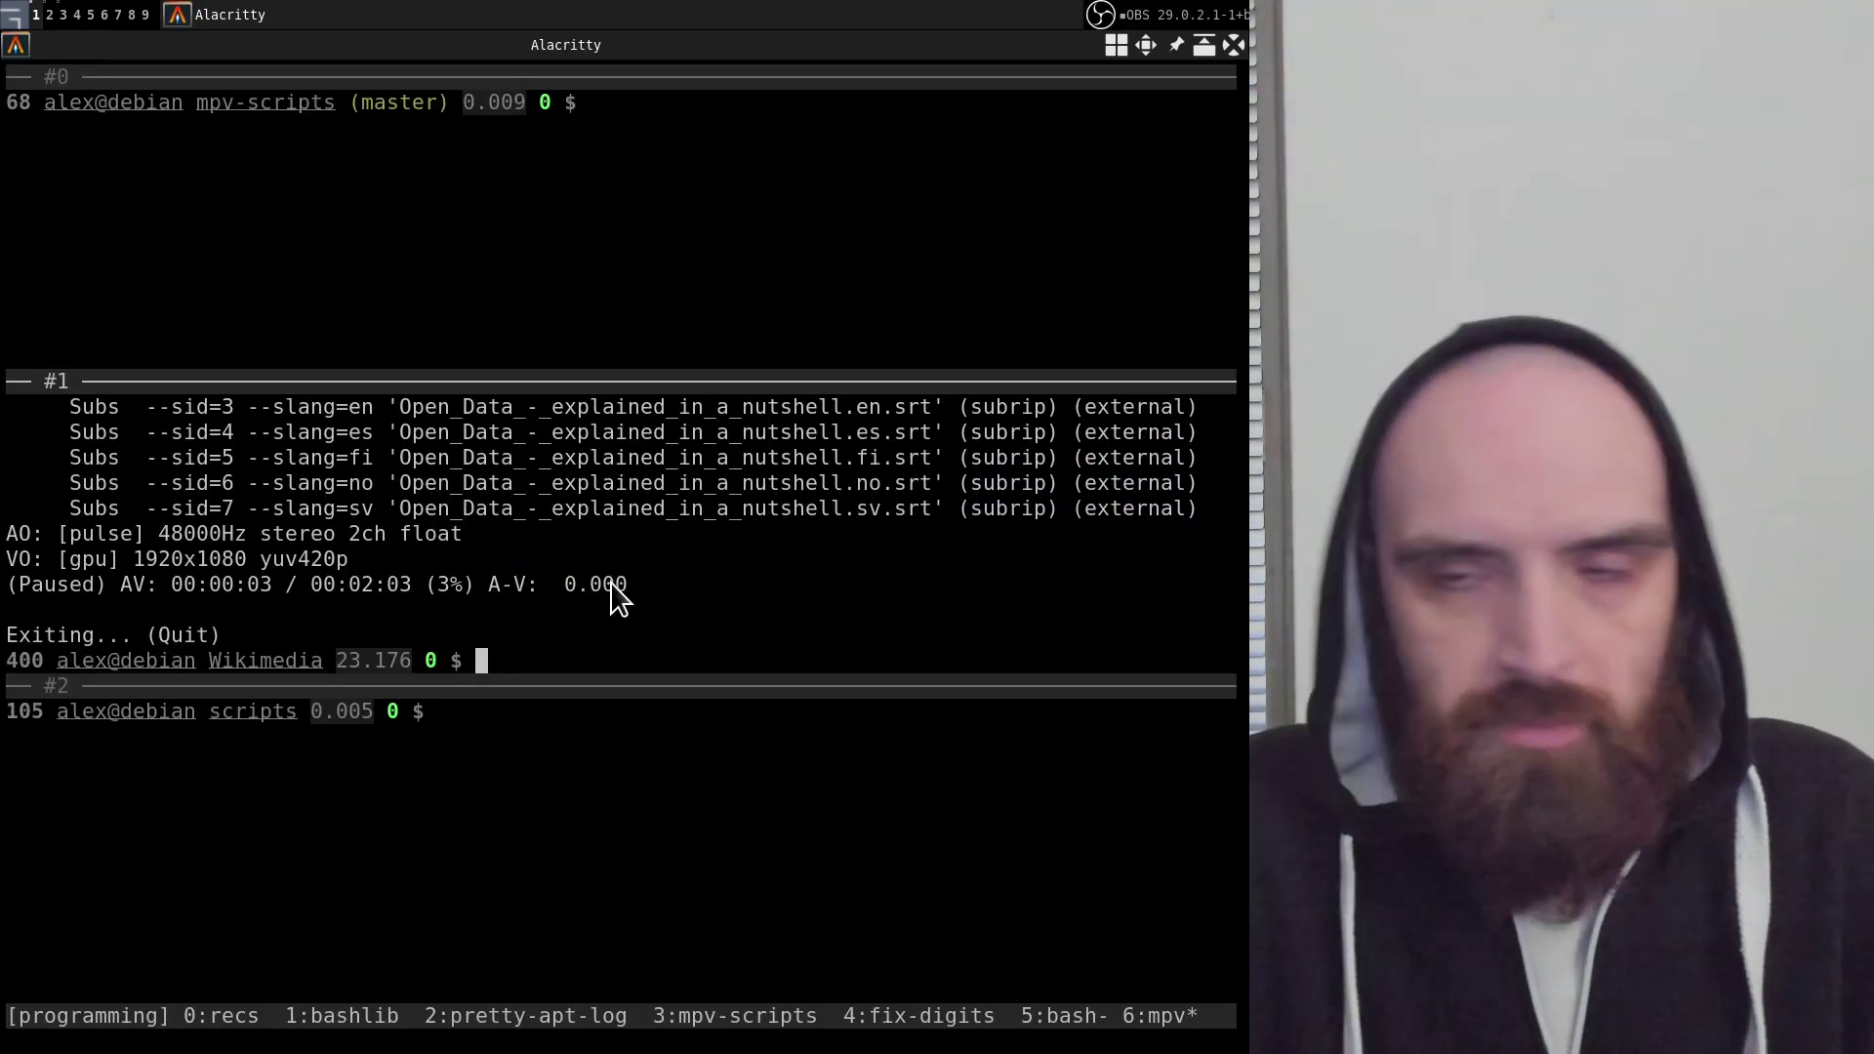
# Return to the clock README in the browser and examine the font row of its options table, glancing at the mpv YouTube playlist
pyautogui.press('super+2')
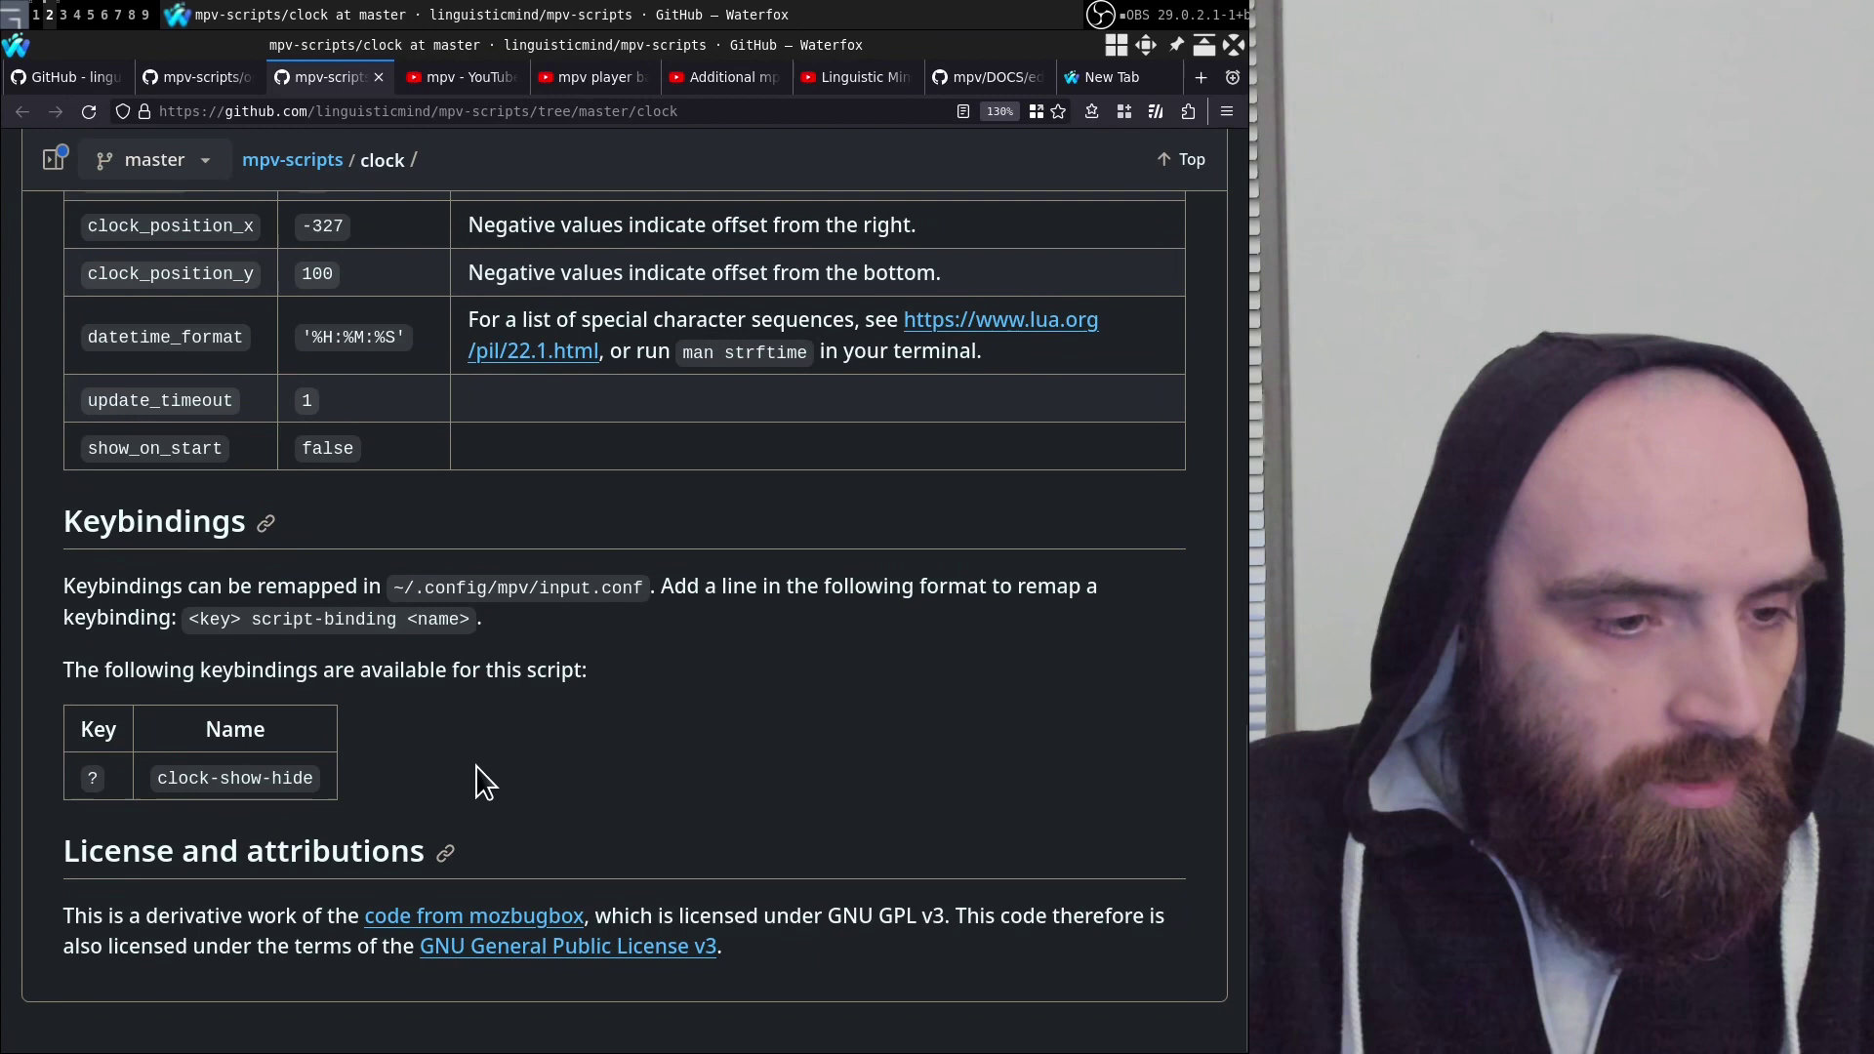
pyautogui.scroll(3, 632, 912)
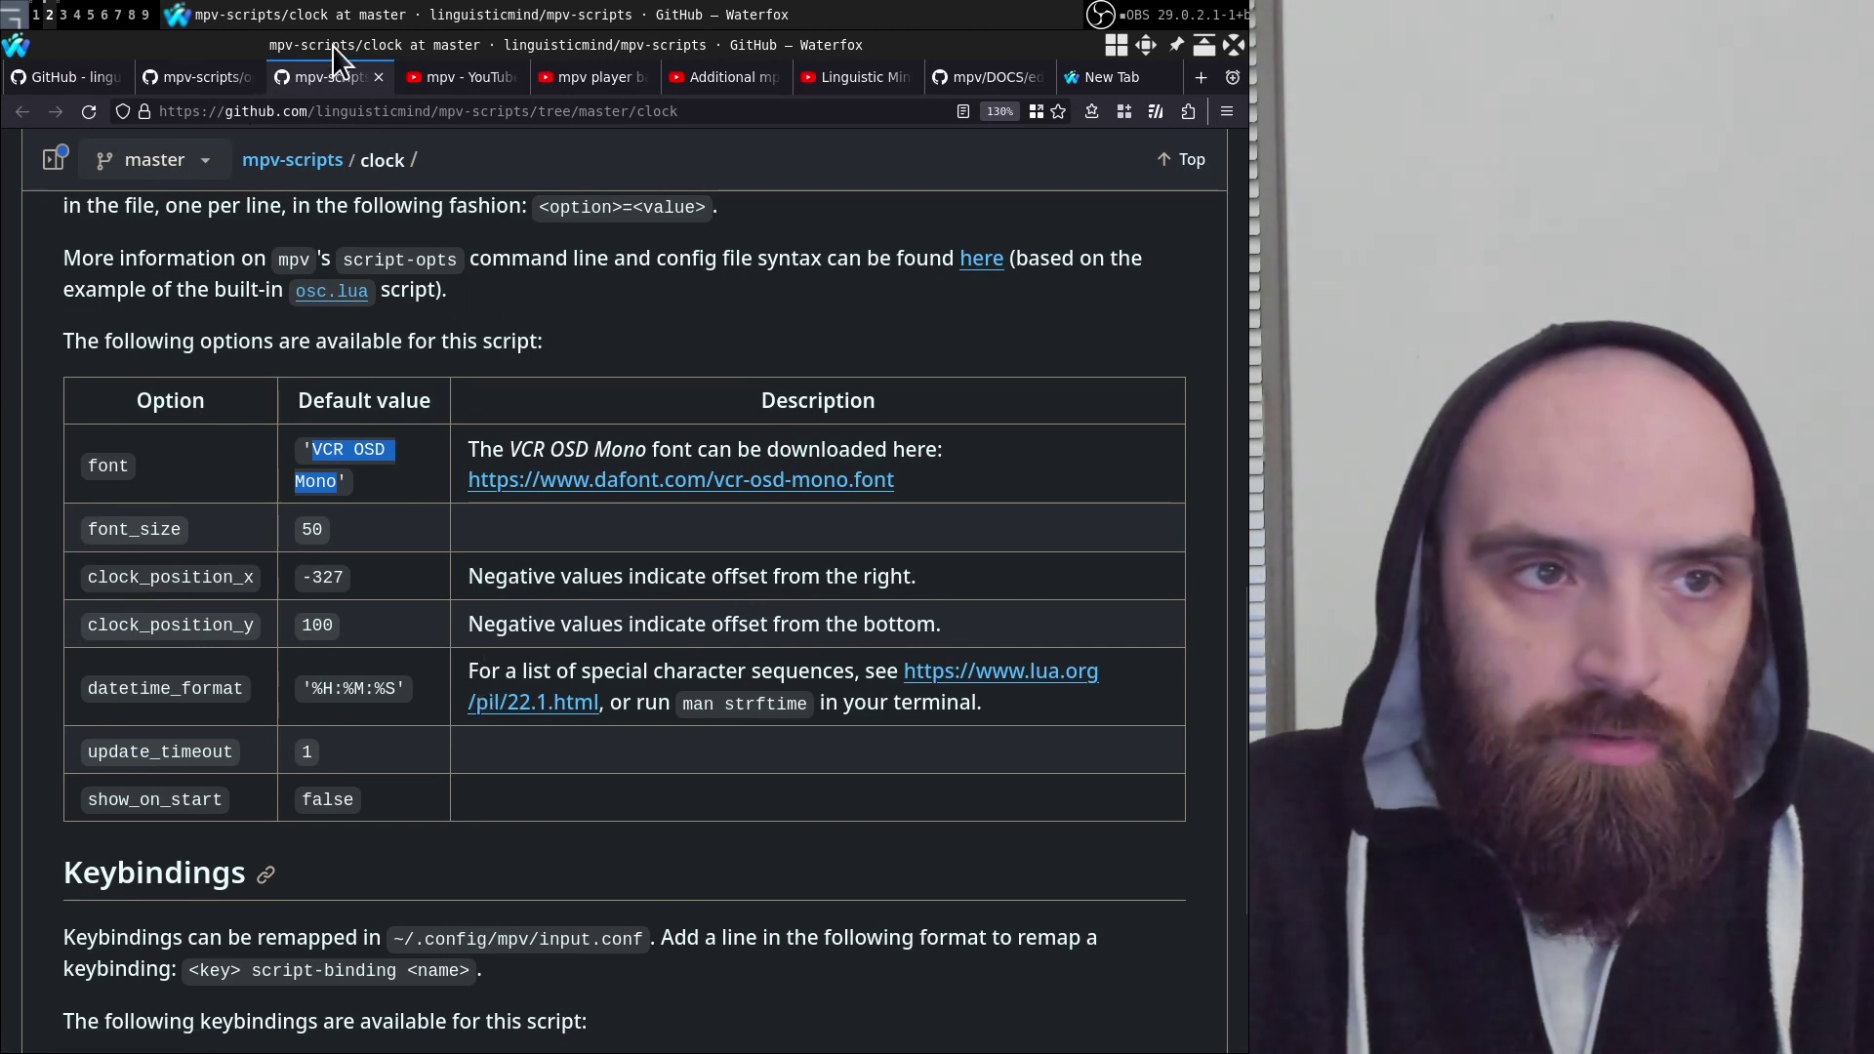
pyautogui.click(444, 78)
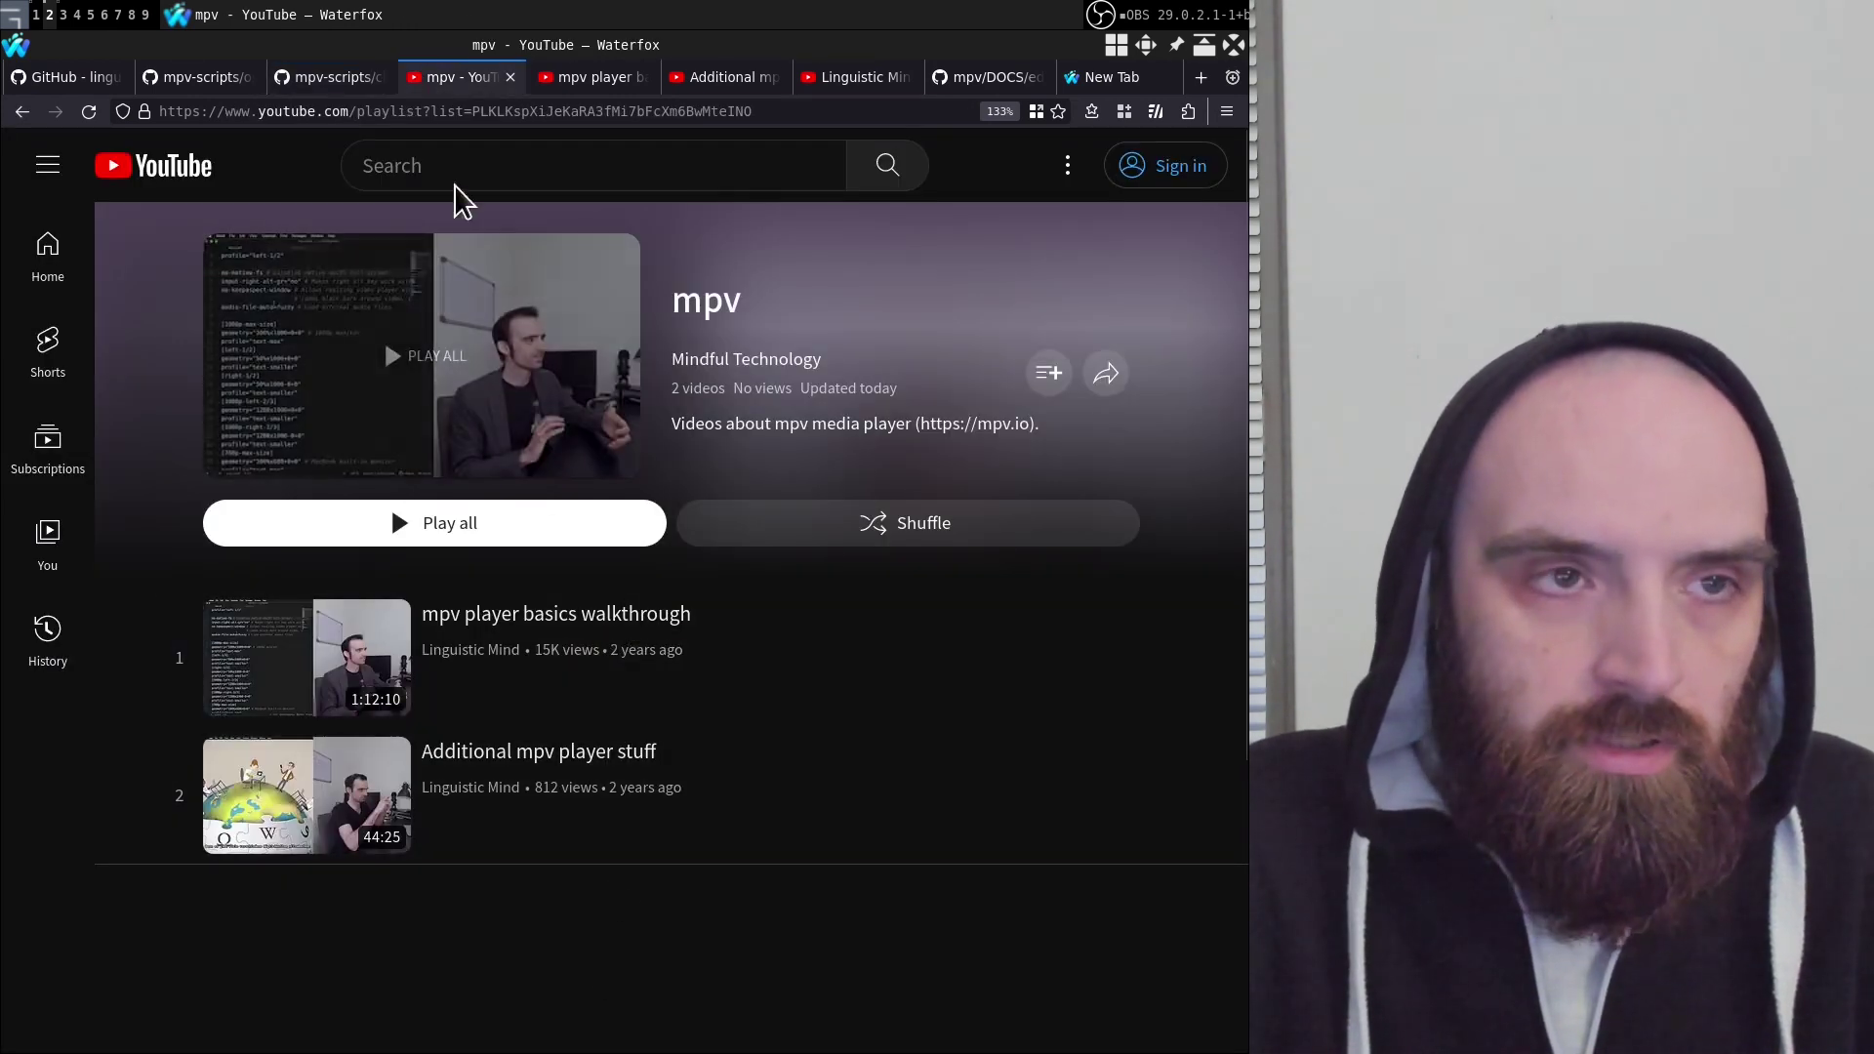
pyautogui.click(317, 76)
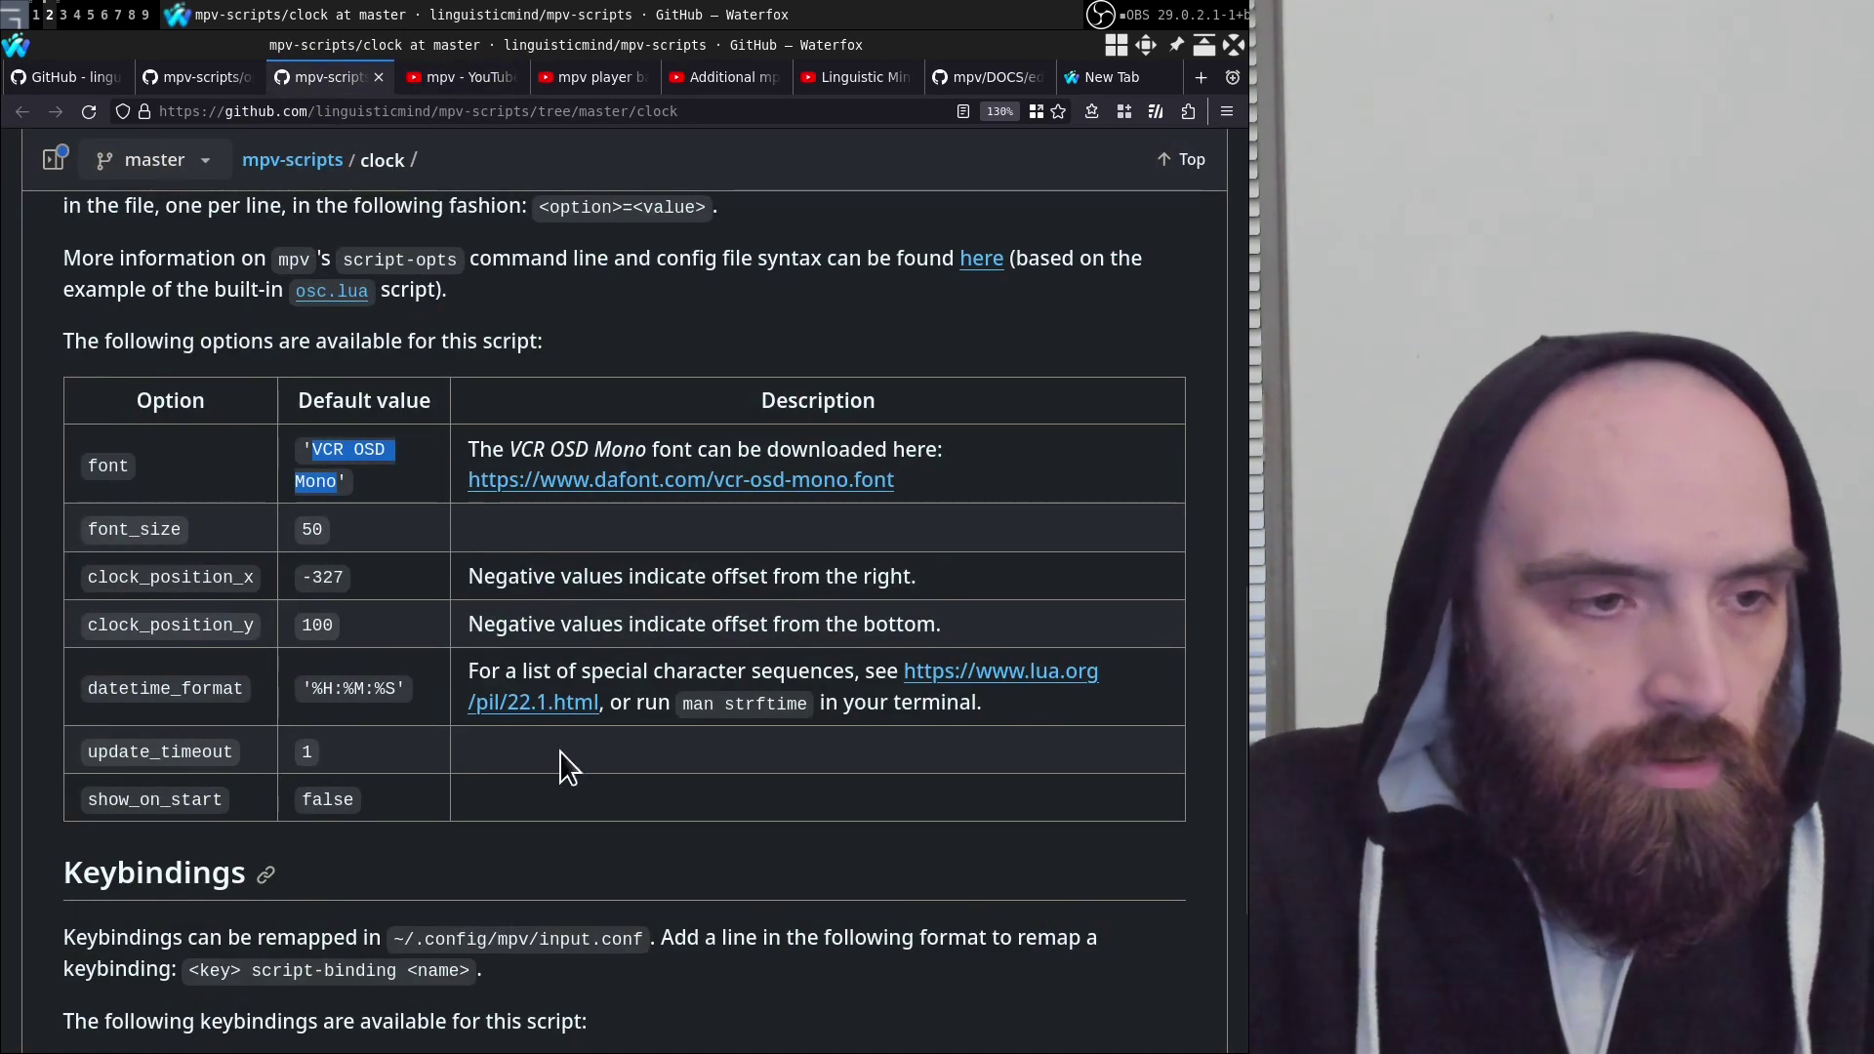
pyautogui.click(363, 535)
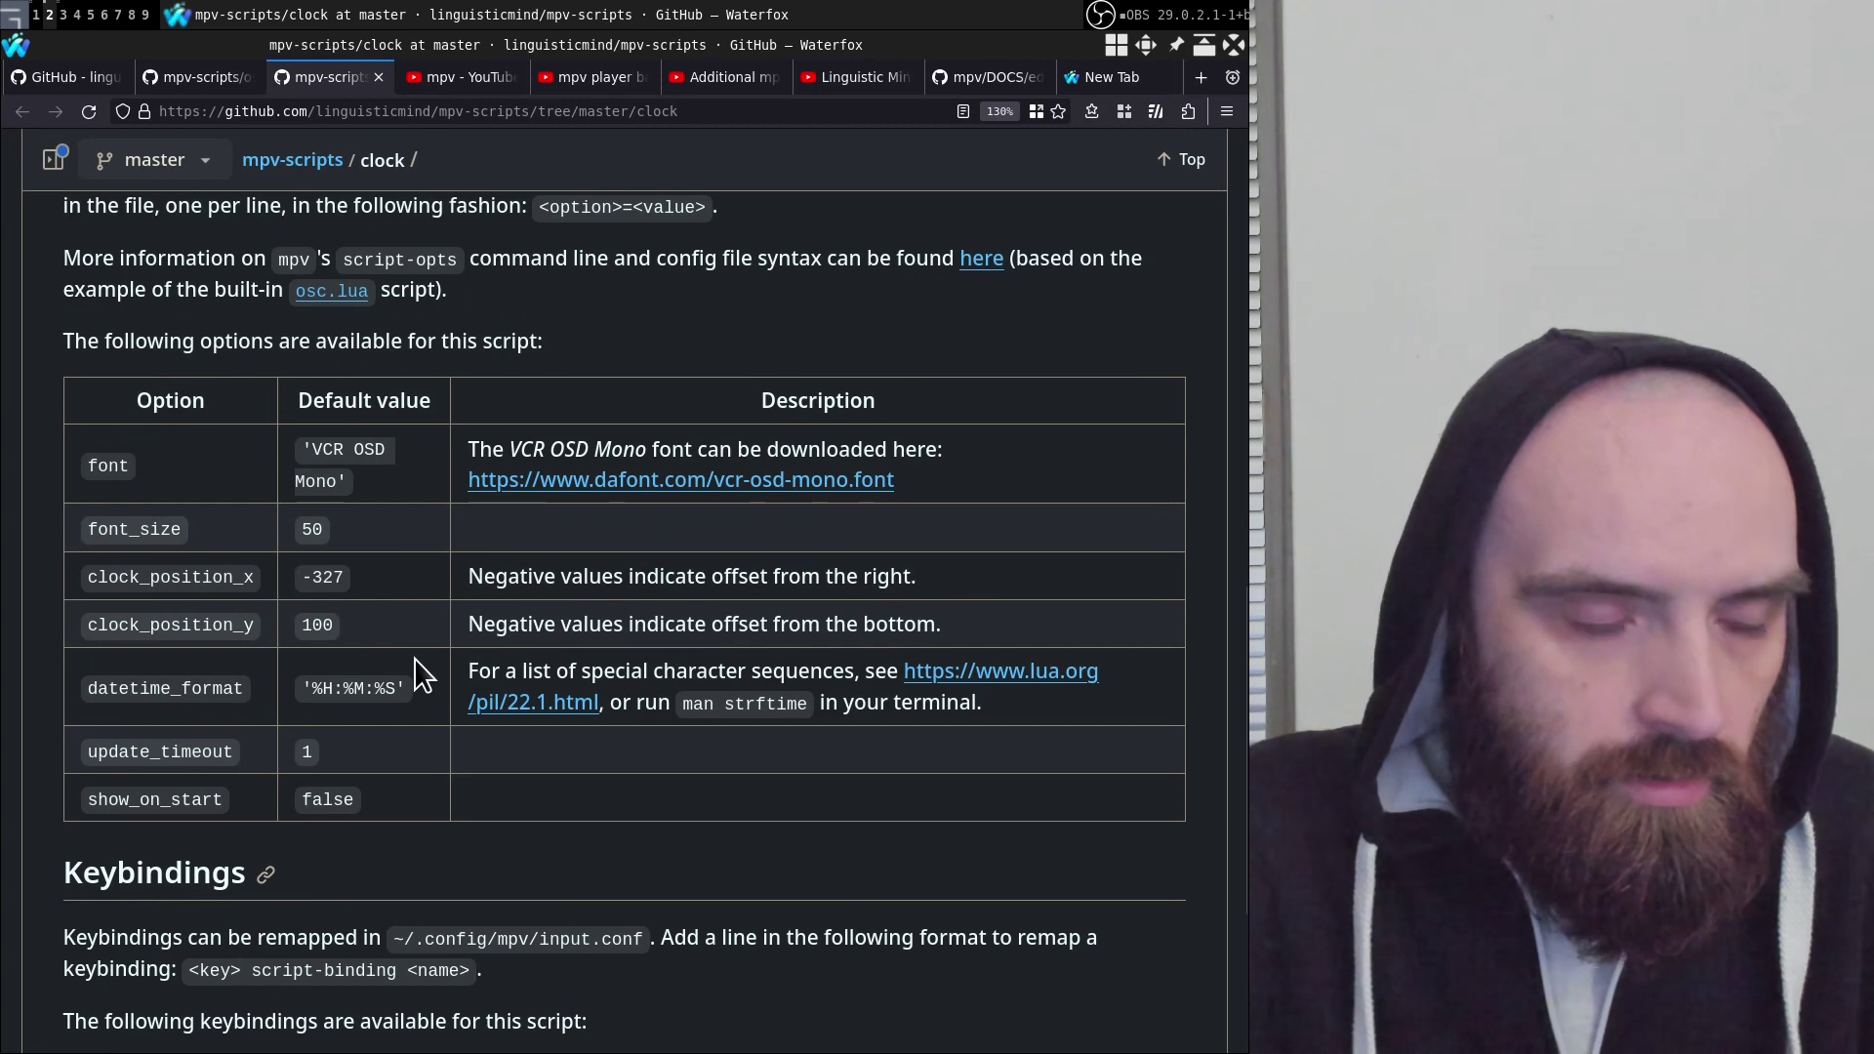
# Highlight the clock_position_x default value and its description about negative offsets in the clock options table
pyautogui.doubleClick(329, 577)
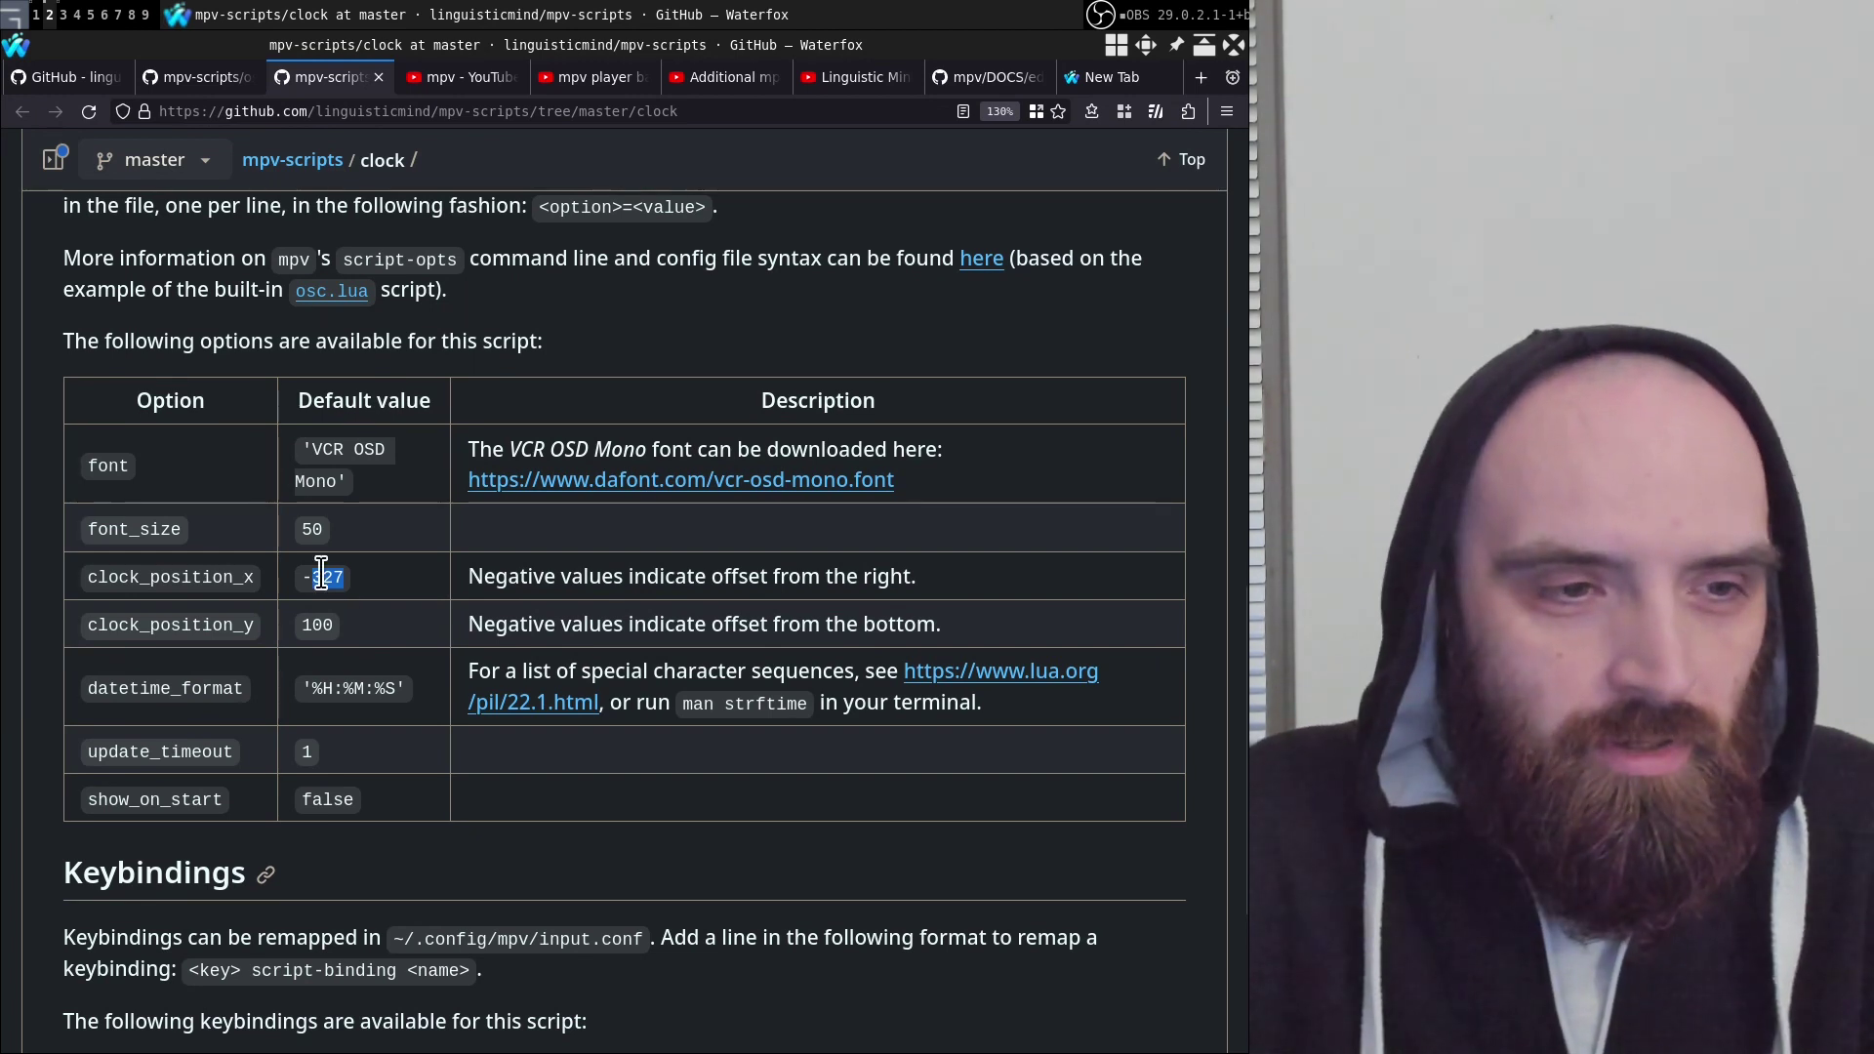
pyautogui.tripleClick(321, 574)
pyautogui.click(335, 583)
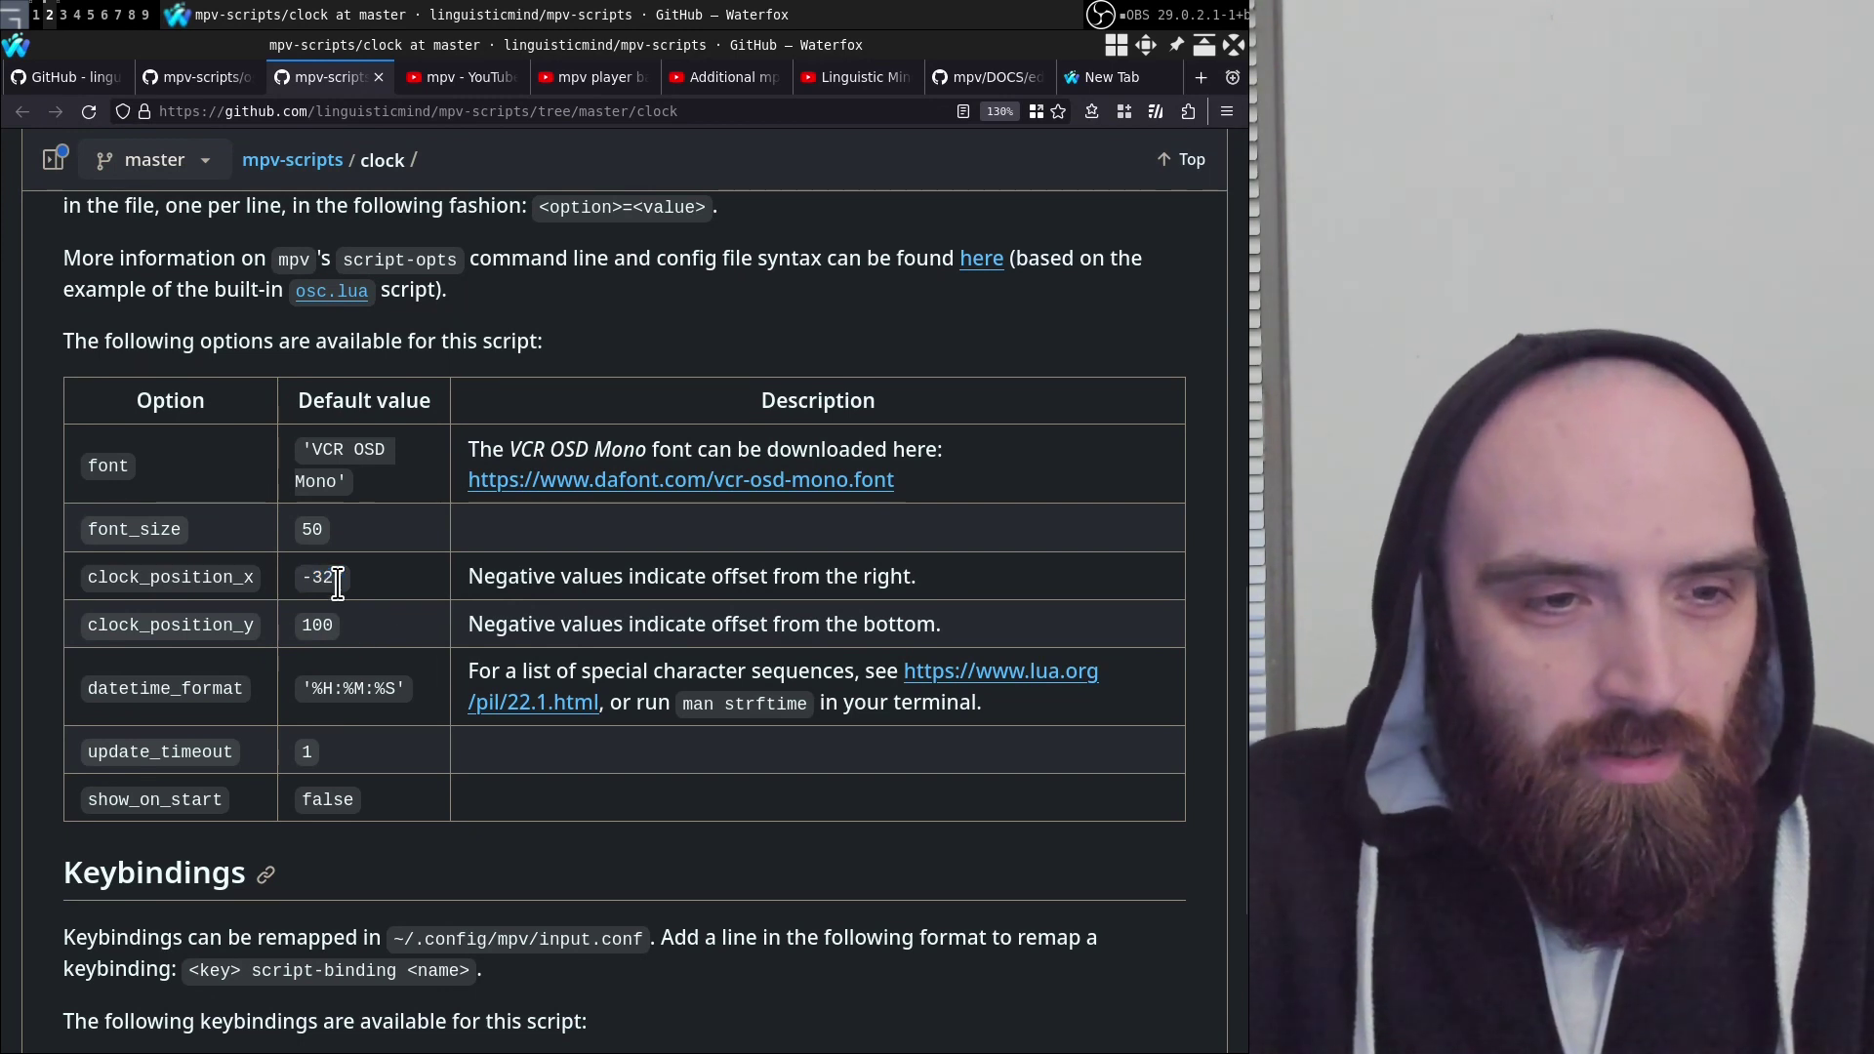
pyautogui.moveTo(471, 577); pyautogui.dragTo(822, 576)
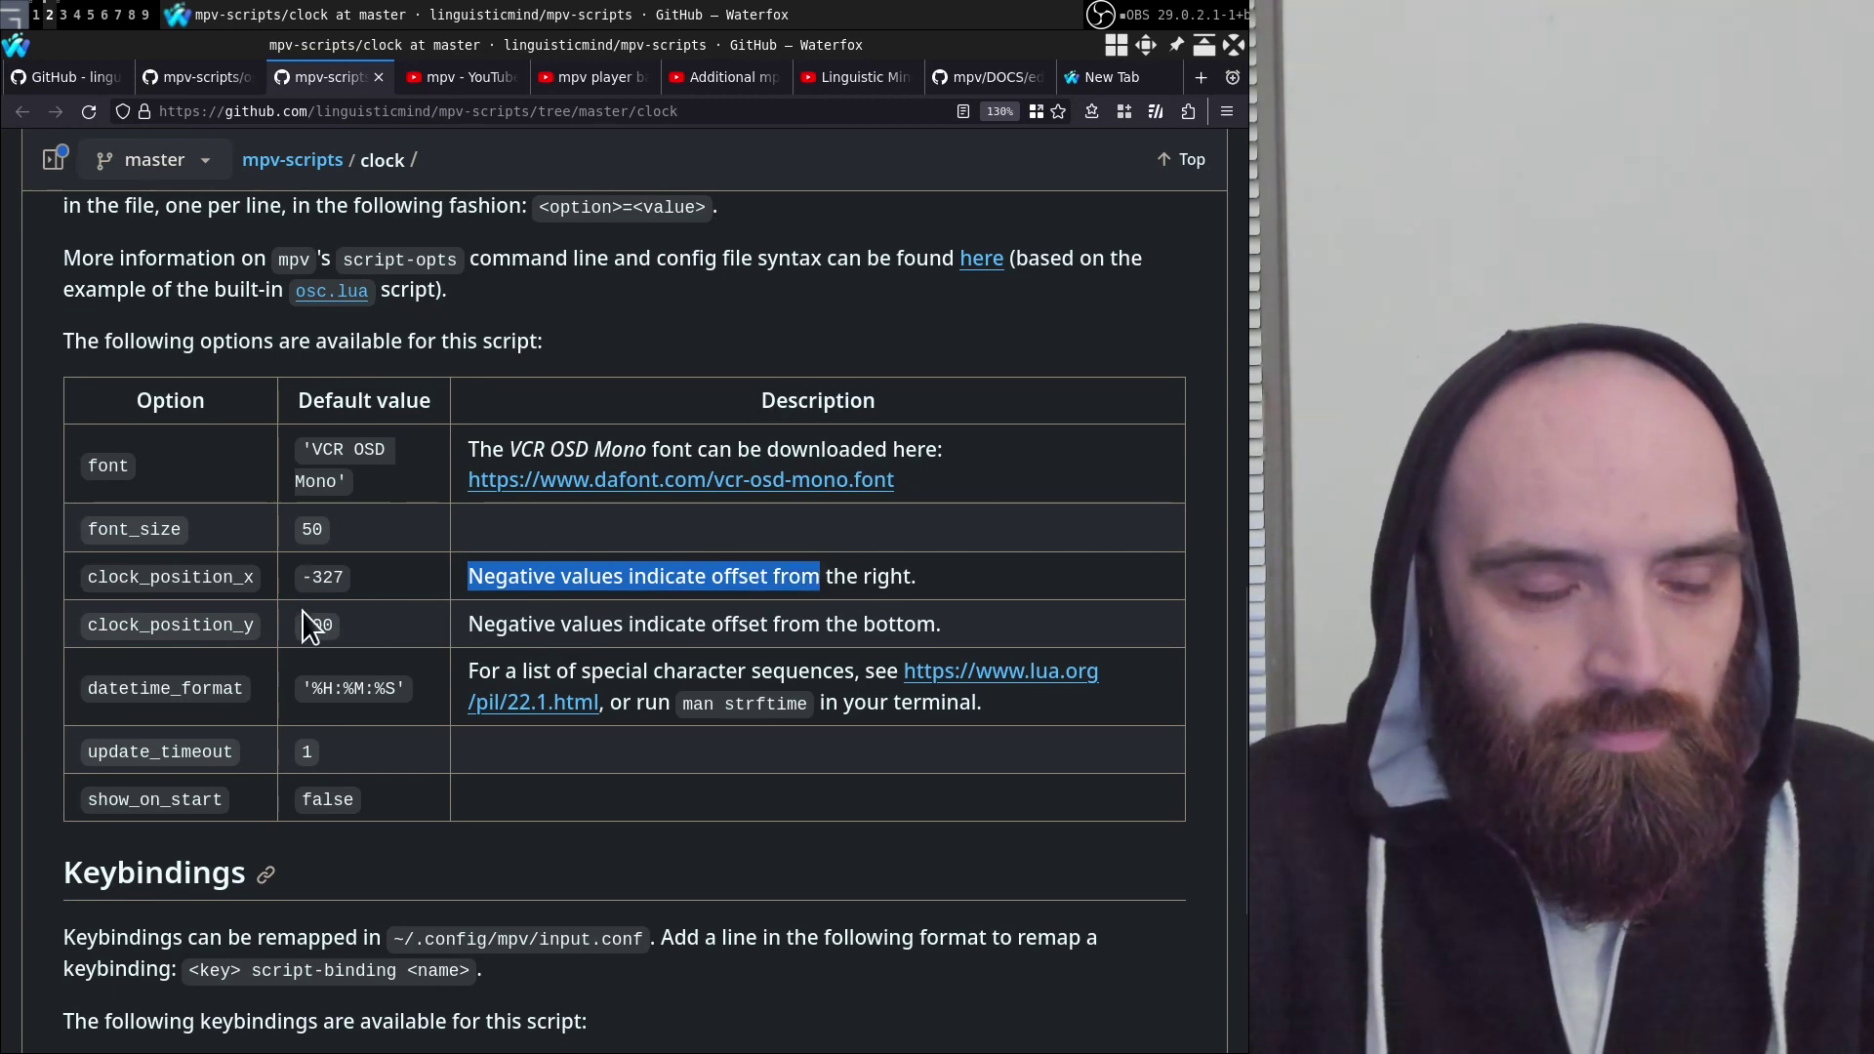
pyautogui.click(305, 580)
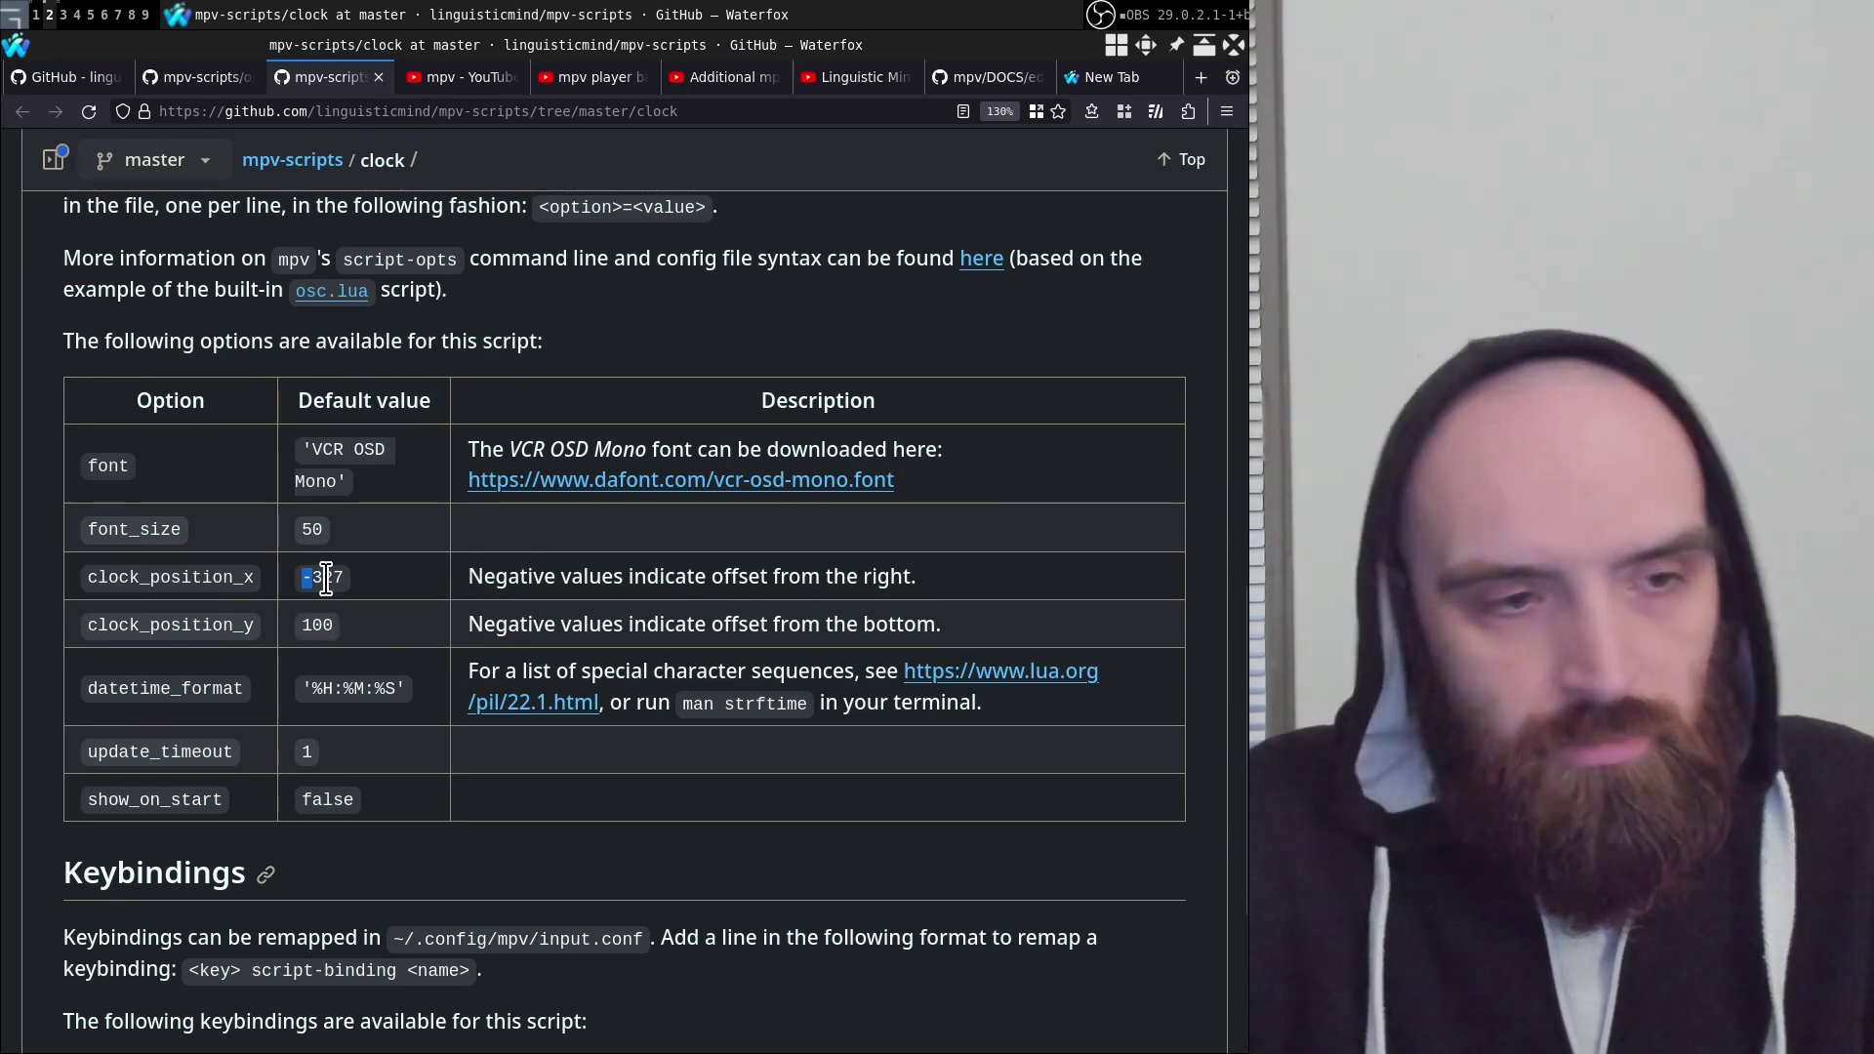
pyautogui.moveTo(378, 579); pyautogui.dragTo(294, 581)
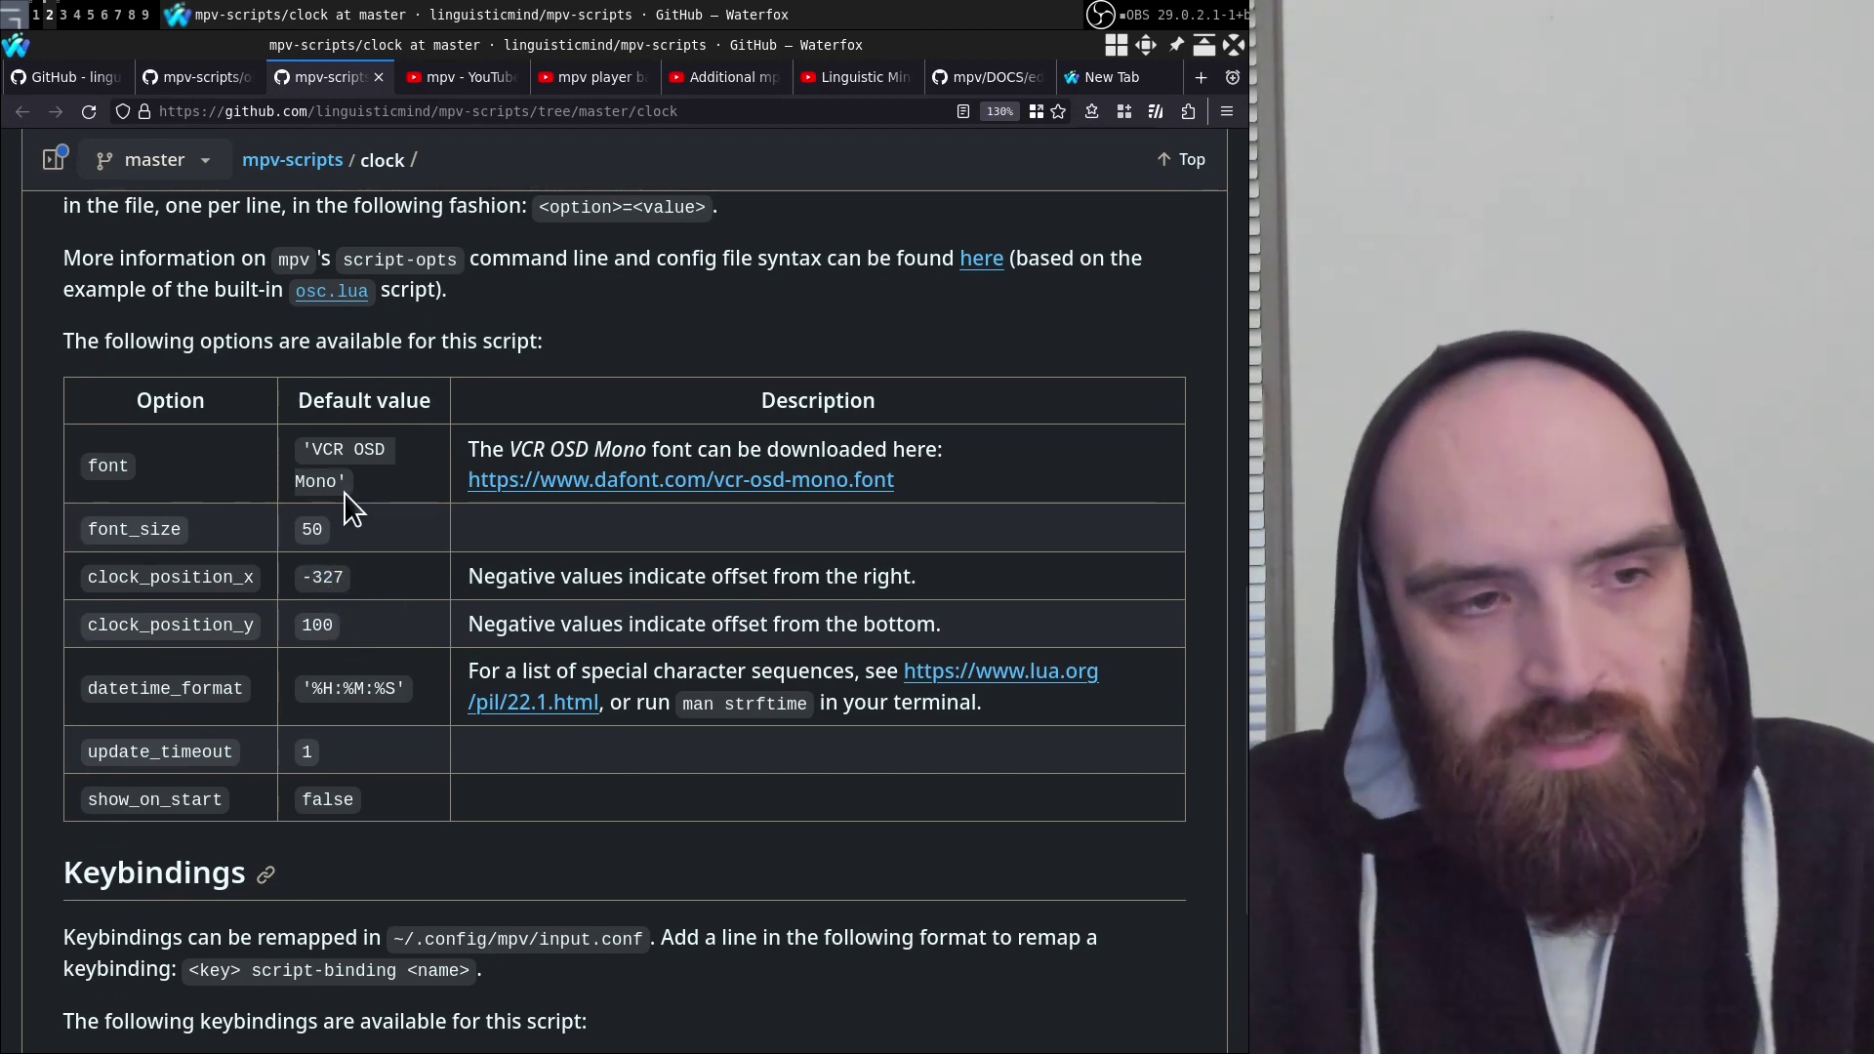
# Highlight the font default value and the datetime_format default value in the clock options table
pyautogui.moveTo(330, 458); pyautogui.dragTo(310, 451)
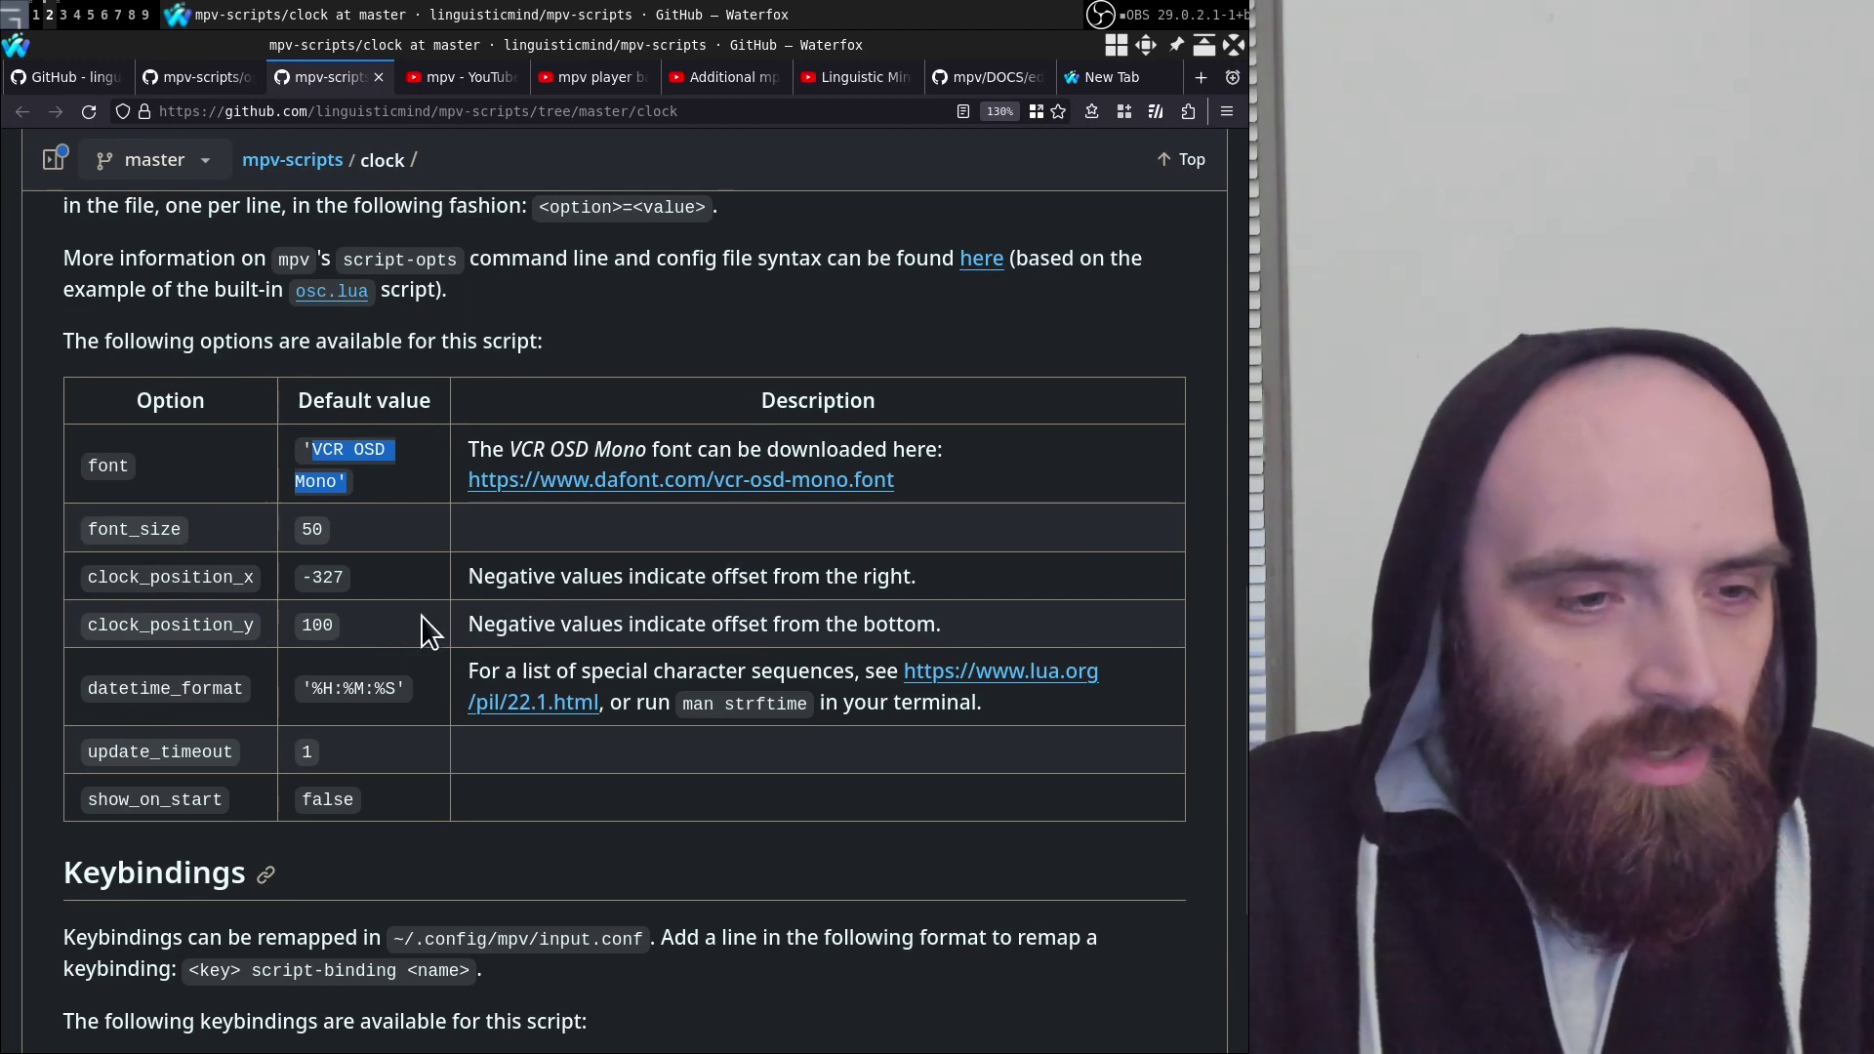
pyautogui.click(378, 681)
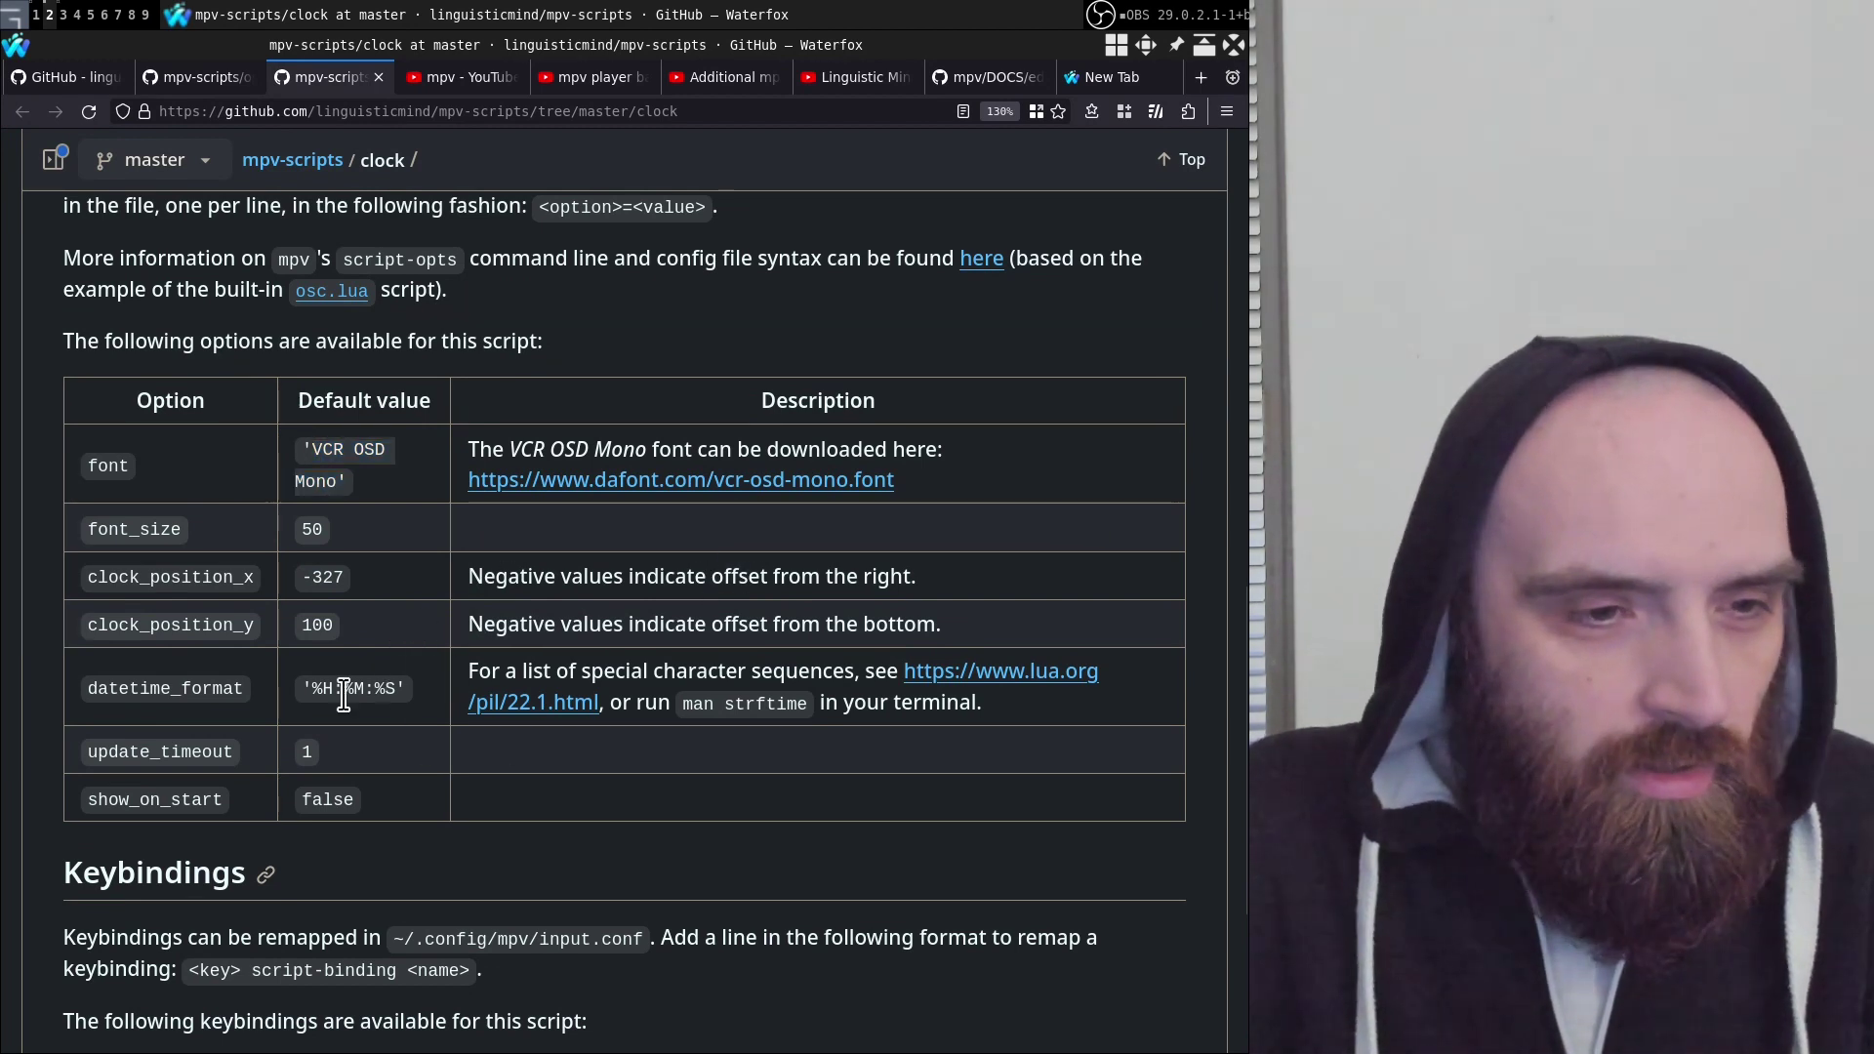
pyautogui.moveTo(298, 683); pyautogui.dragTo(437, 705)
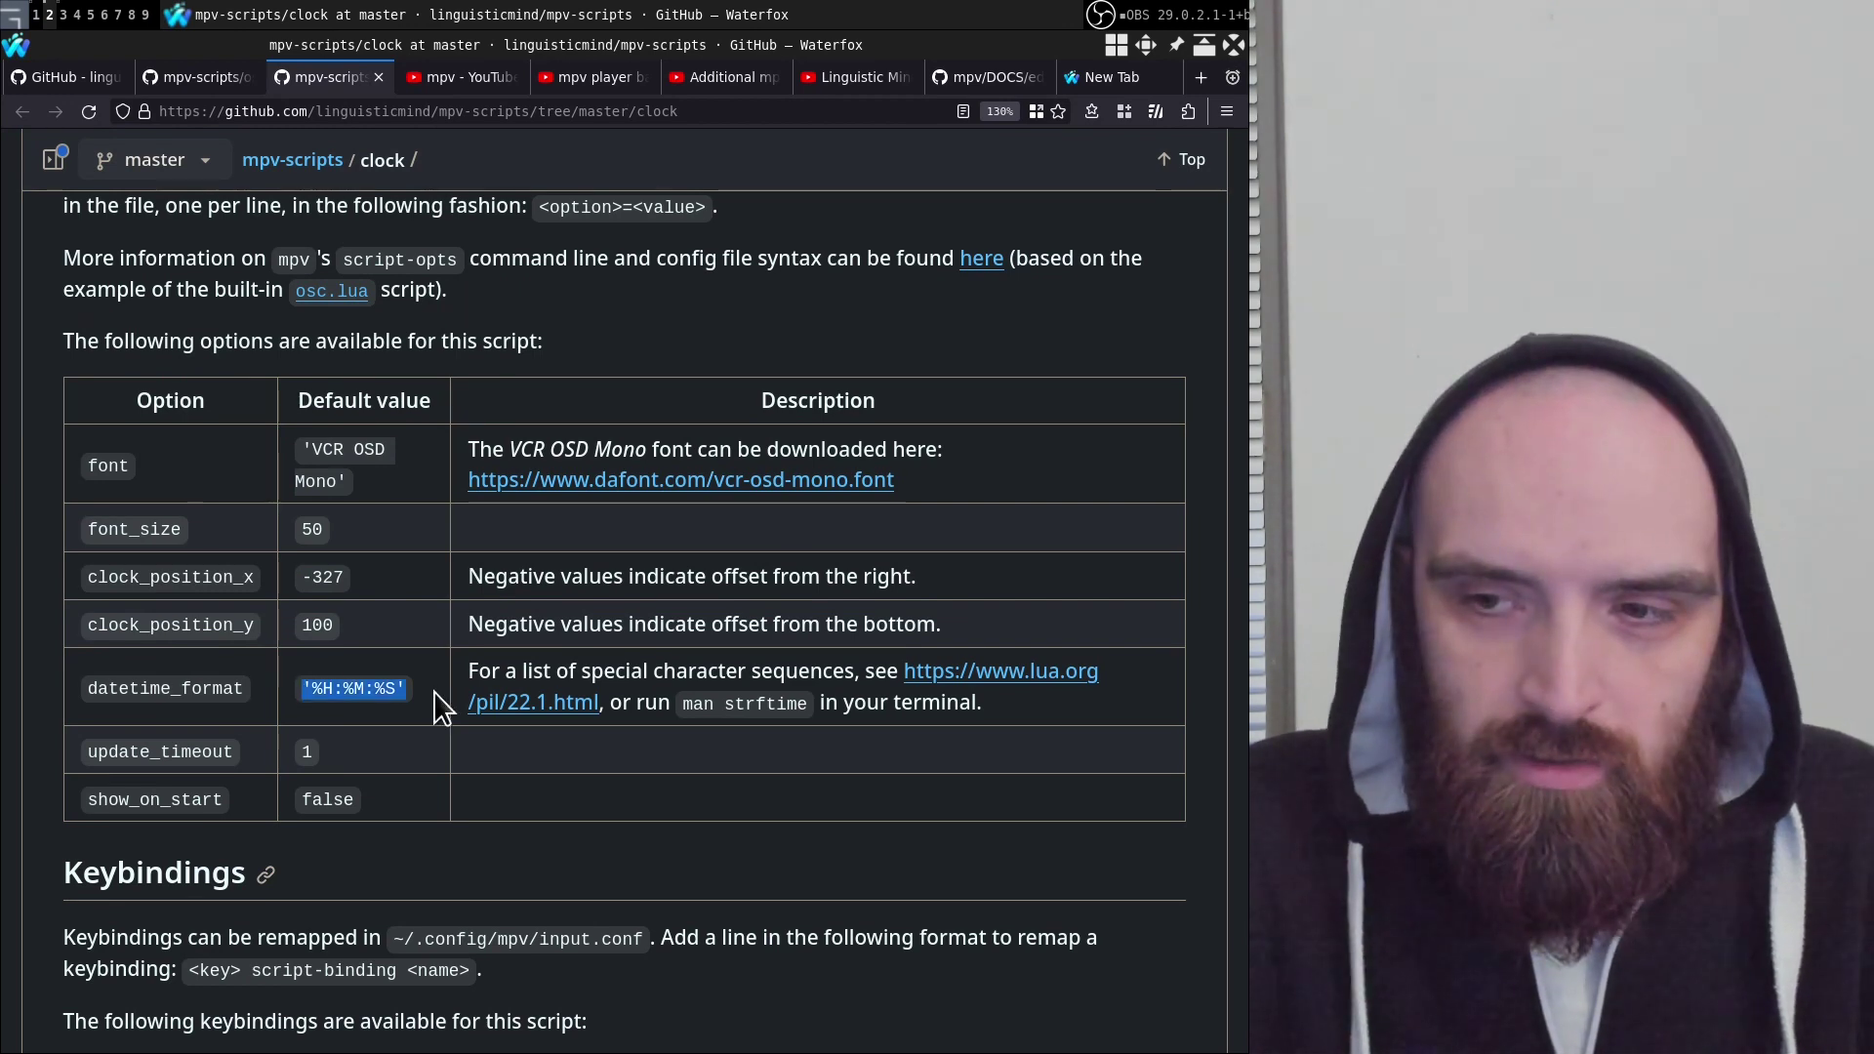
pyautogui.click(366, 700)
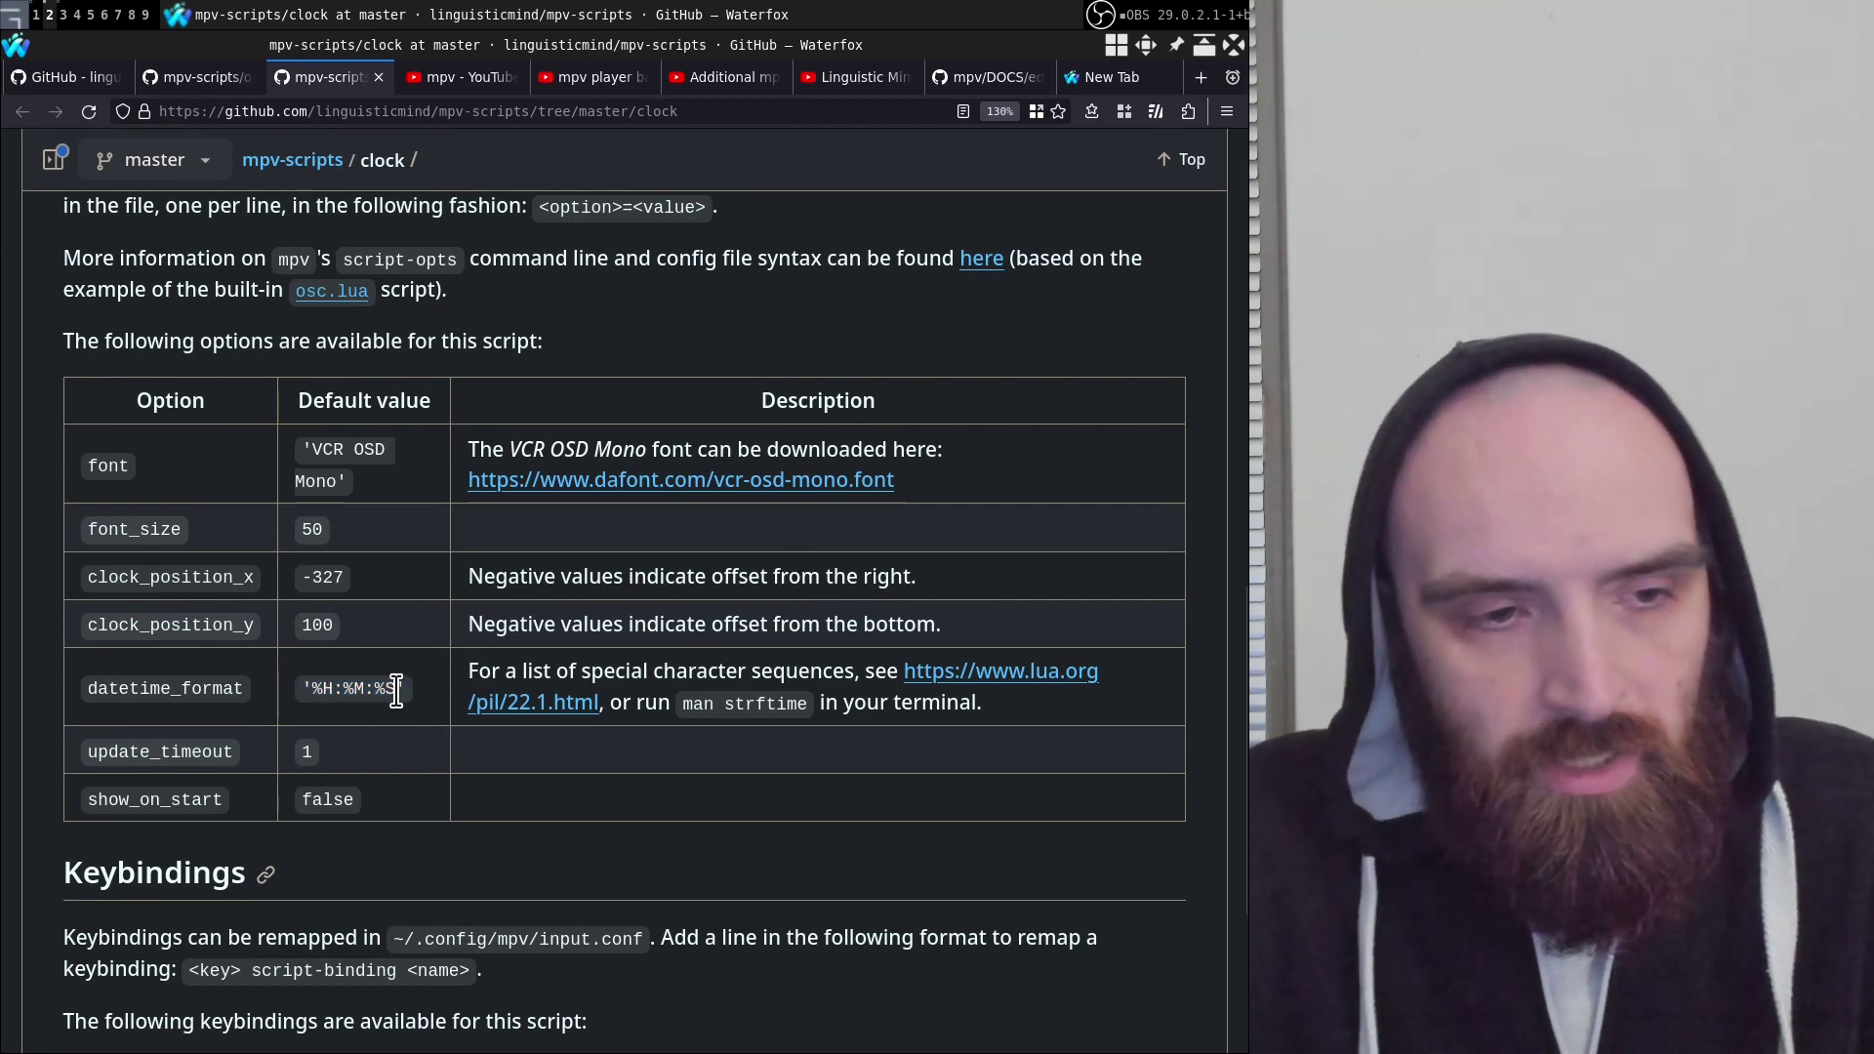
# Open the Lua 22.1 page linked for datetime_format, highlight the alternative man strftime command, and examine the page's list of date format codes
pyautogui.scroll(-3, 483, 664)
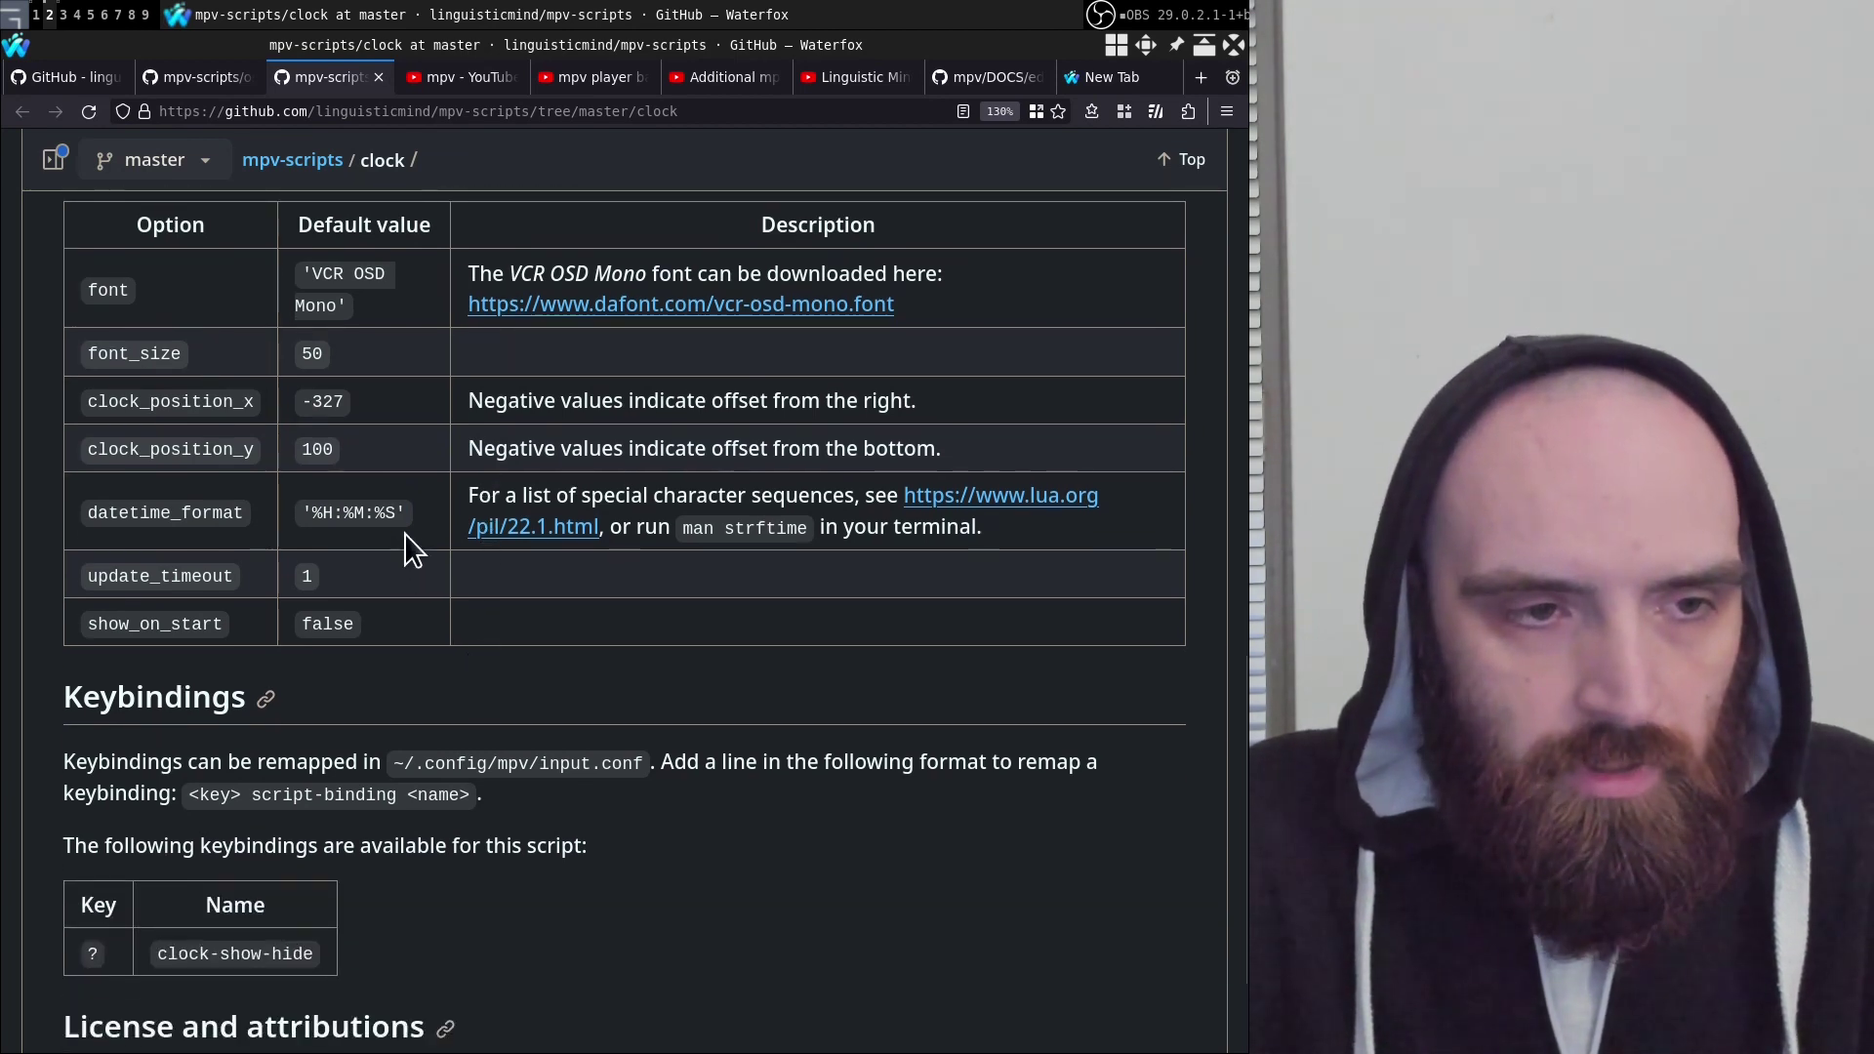
pyautogui.middleClick(947, 501)
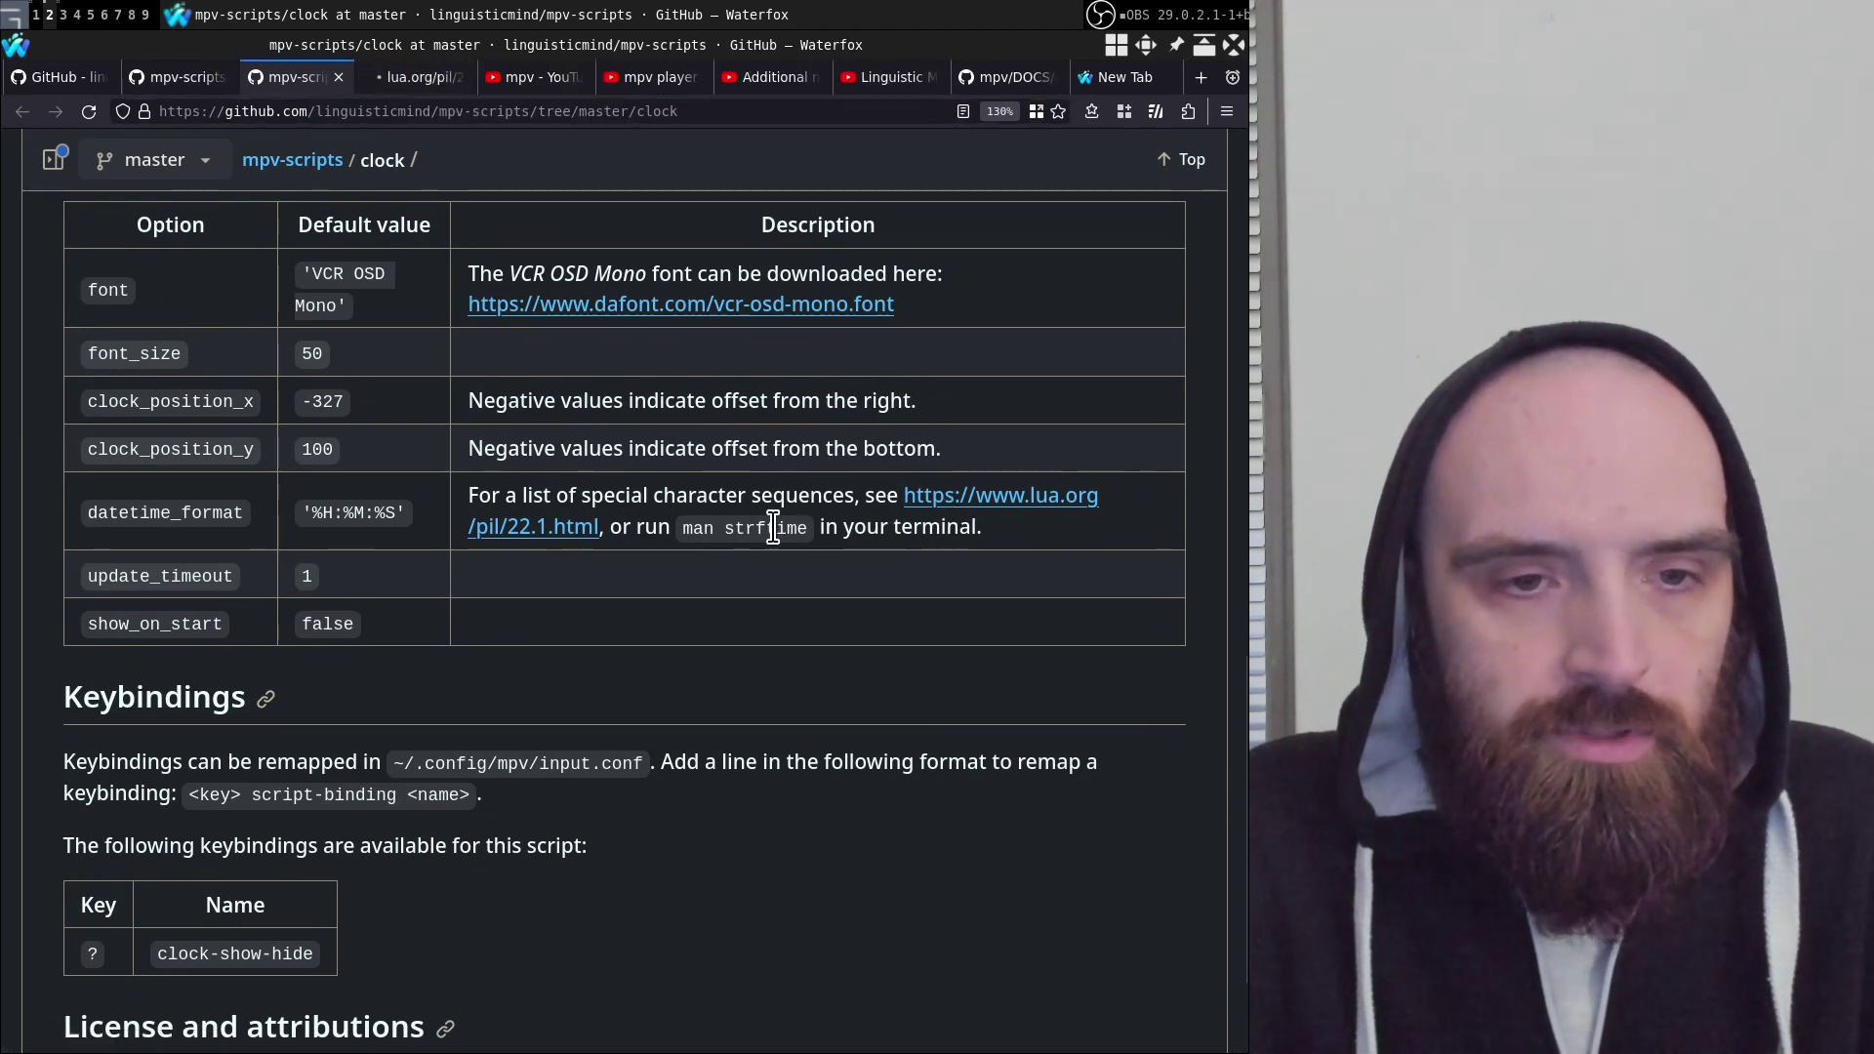
pyautogui.moveTo(683, 527); pyautogui.dragTo(812, 535)
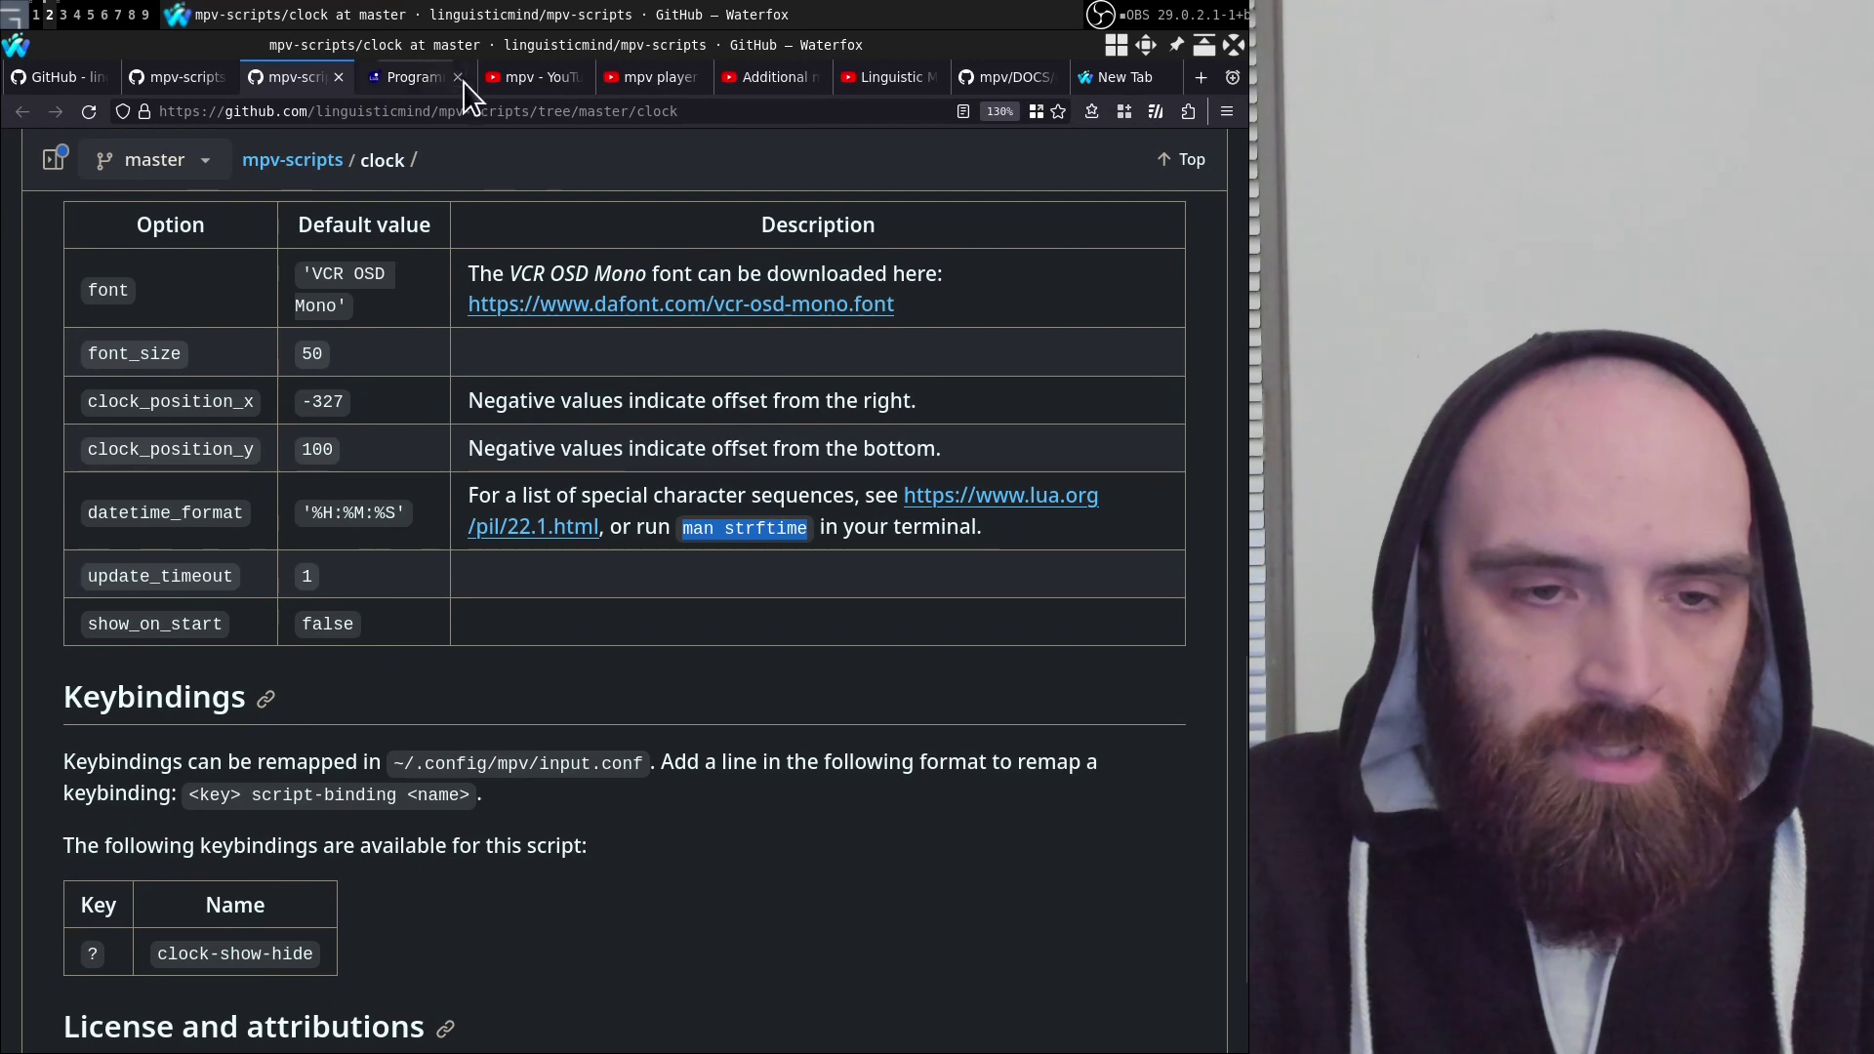
pyautogui.click(371, 74)
pyautogui.scroll(-10, 500, 460)
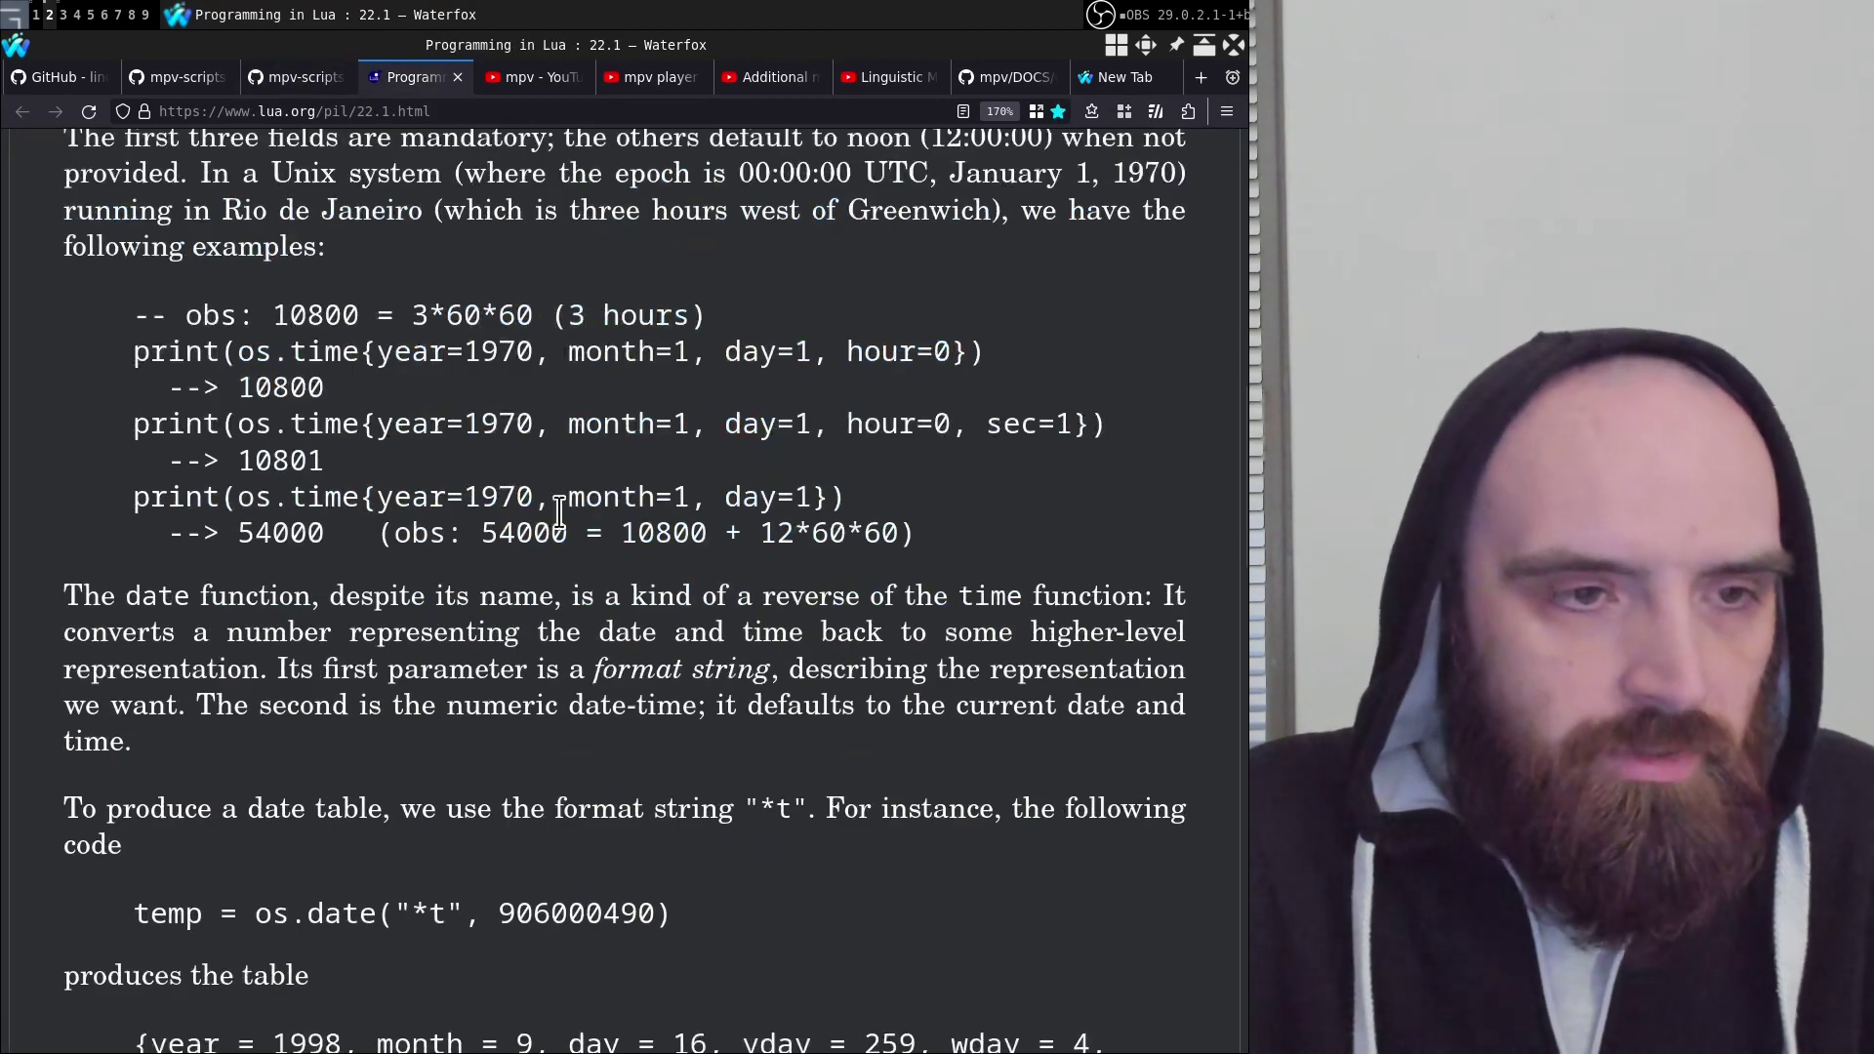
pyautogui.scroll(-7, 614, 509)
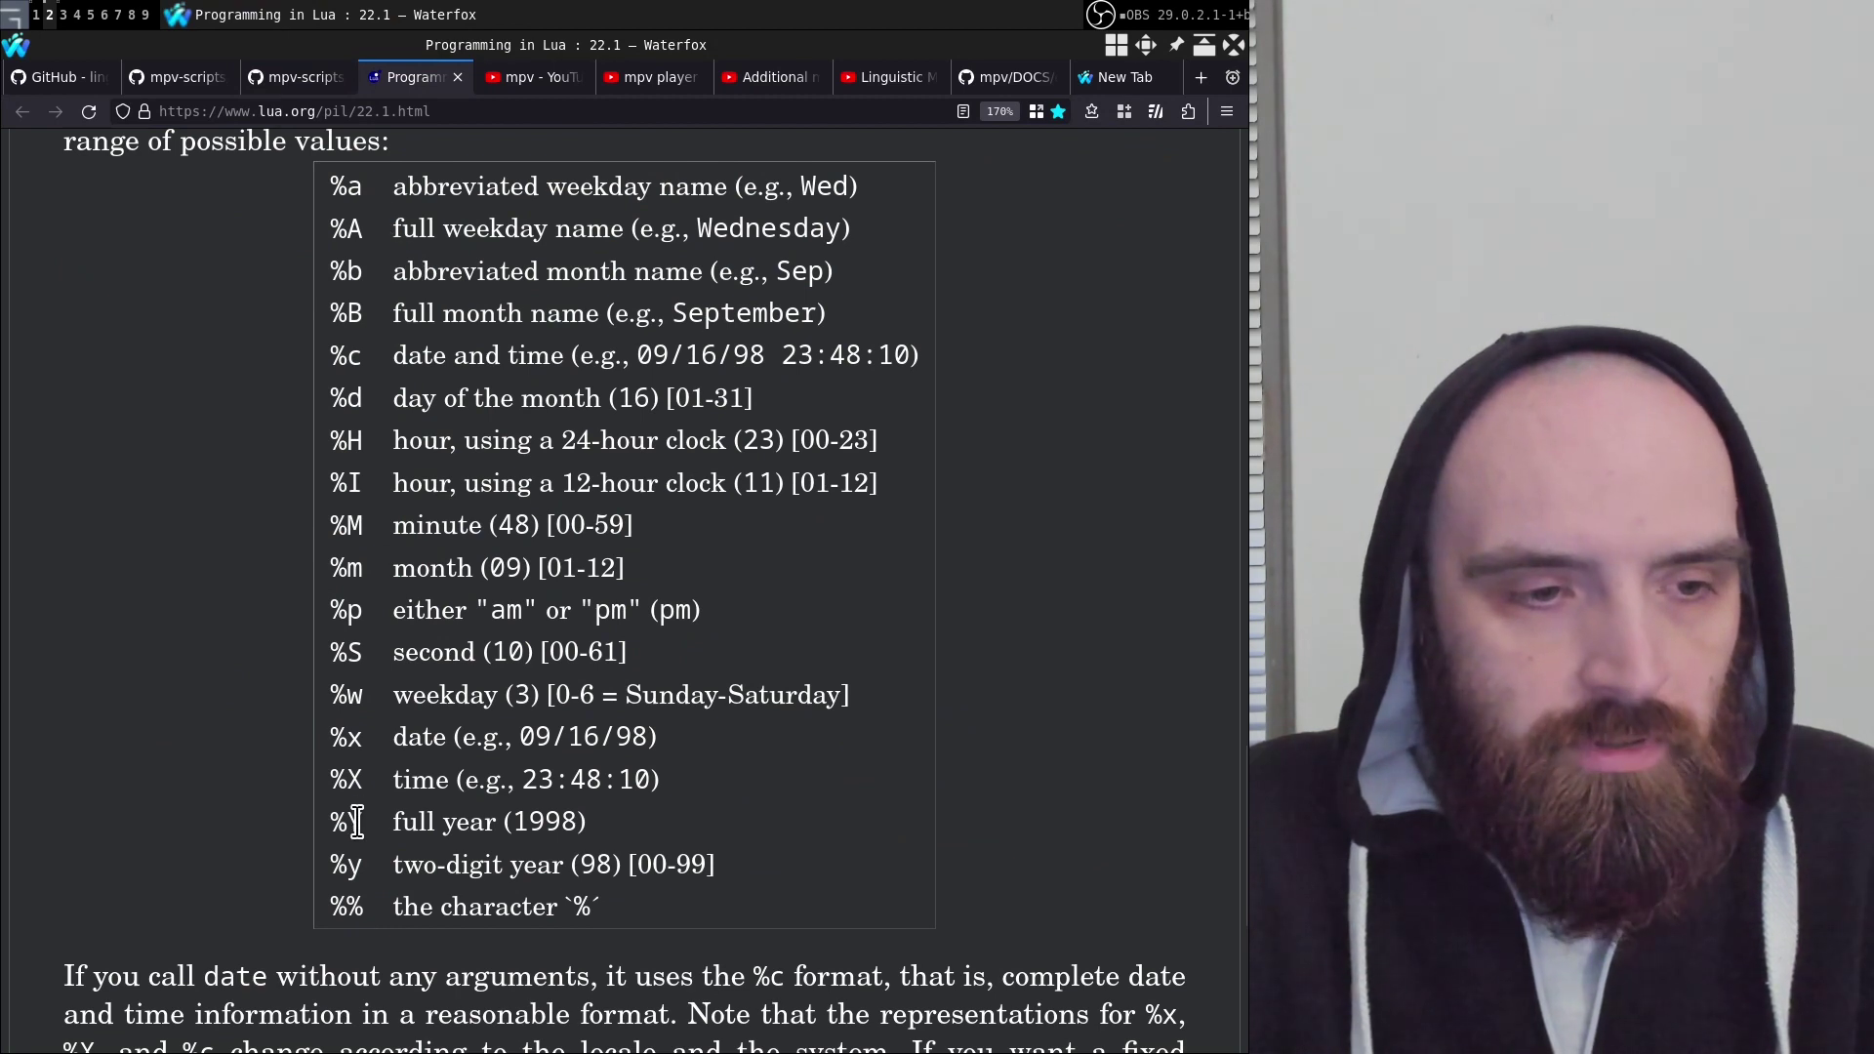
# Compare the %H code in the datetime_format default with the Lua format list, and close the Lua page
pyautogui.click(283, 74)
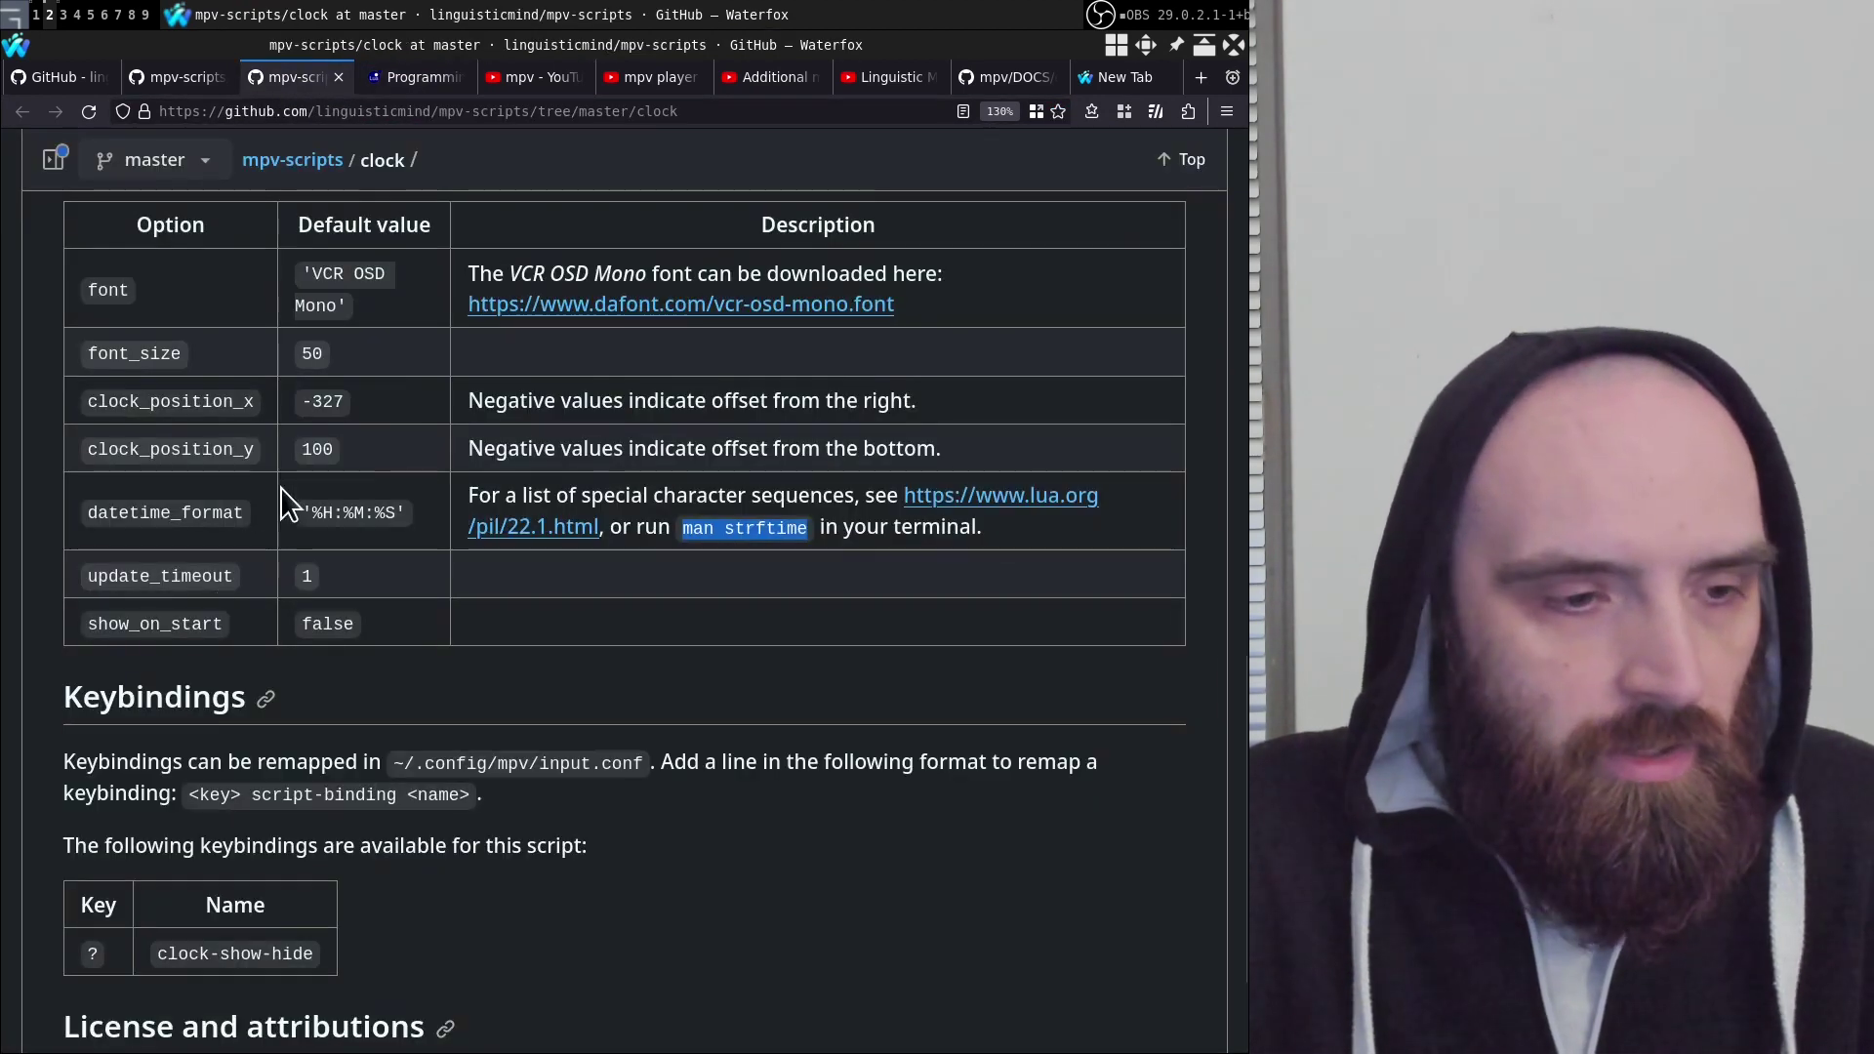
pyautogui.moveTo(305, 519); pyautogui.dragTo(359, 508)
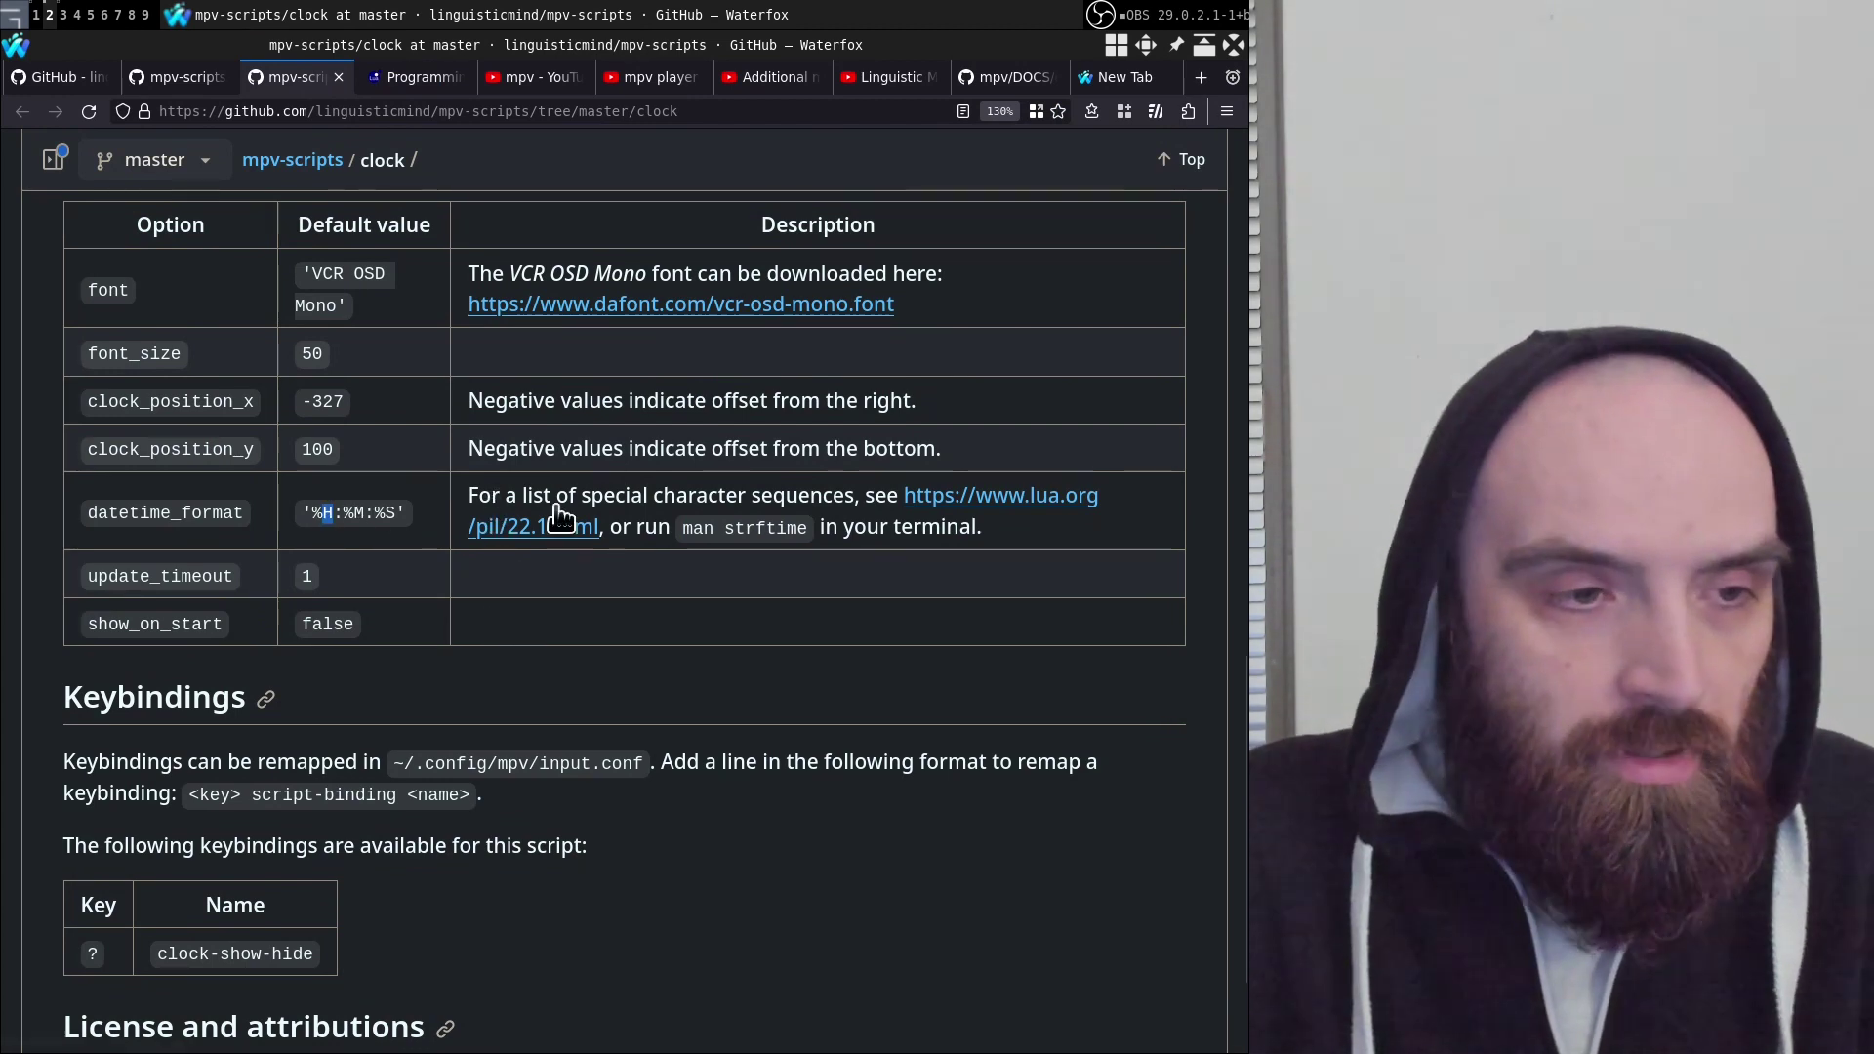
pyautogui.click(382, 77)
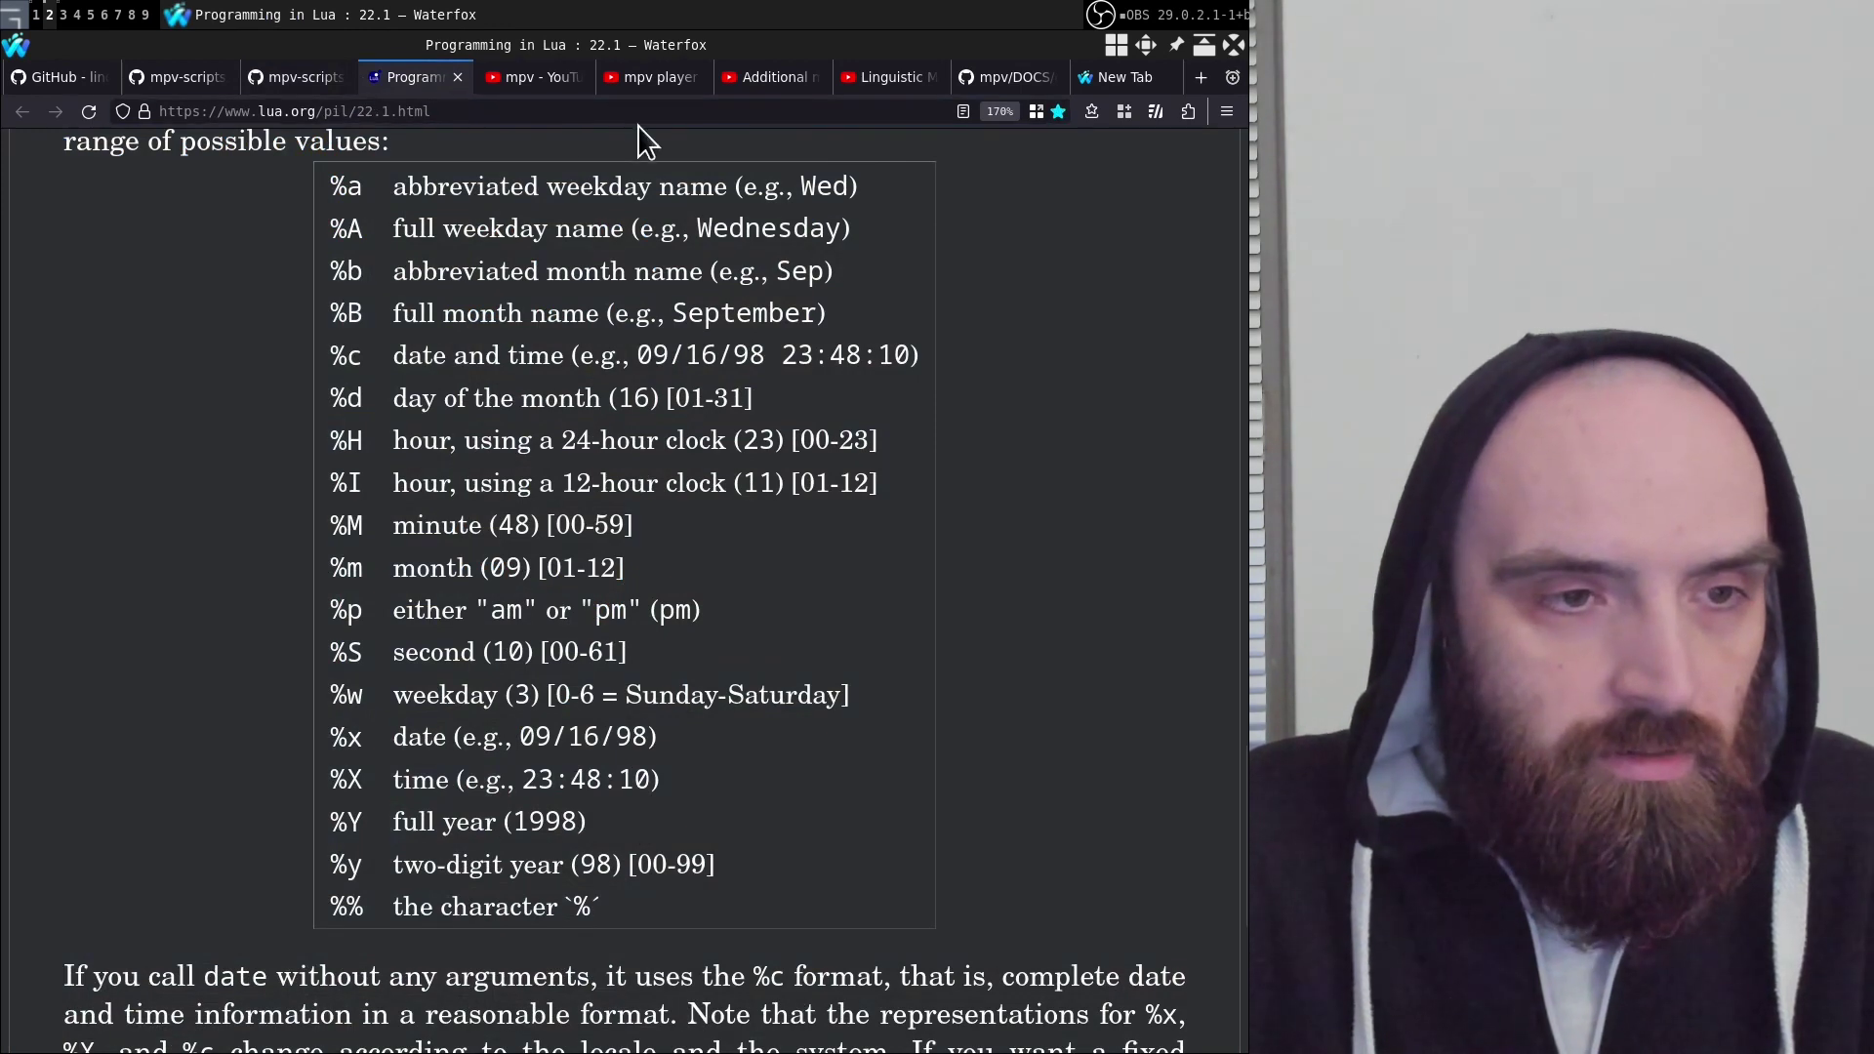
pyautogui.click(457, 77)
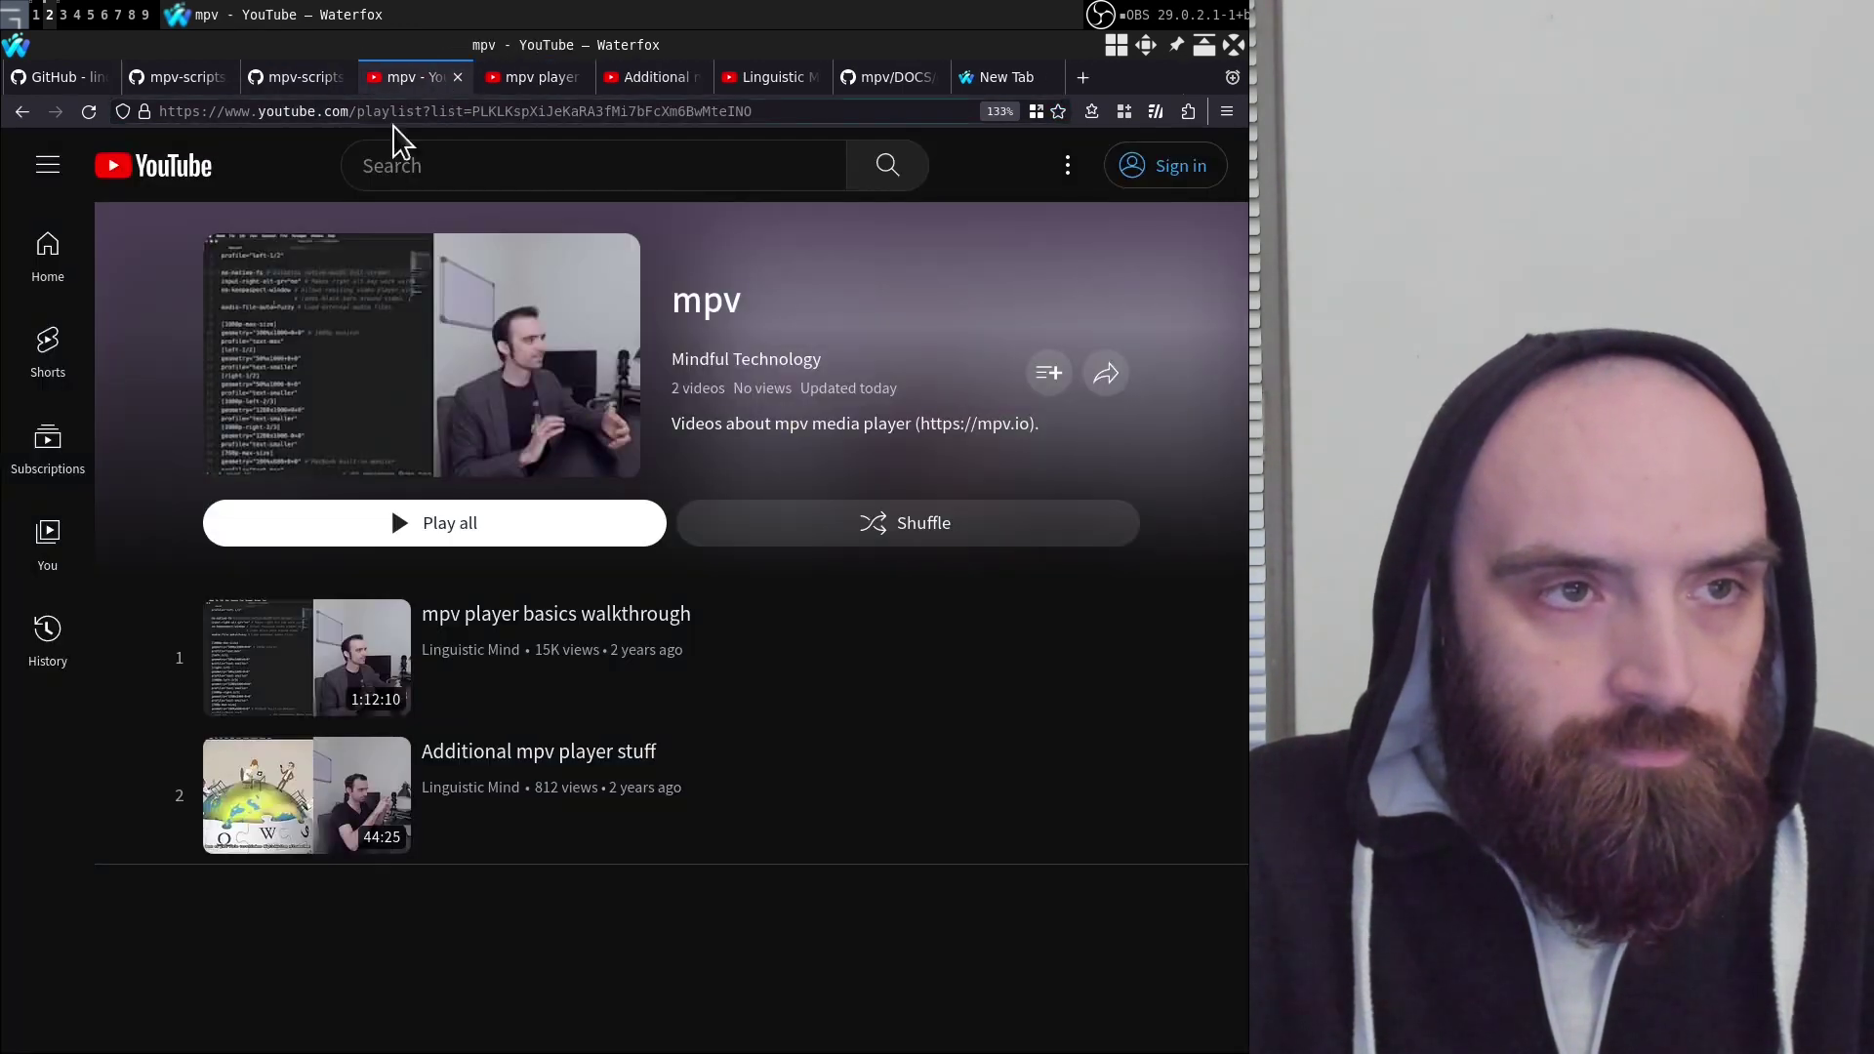
# Return to the clock README and highlight the default values of update_timeout and show_on_start
pyautogui.click(282, 76)
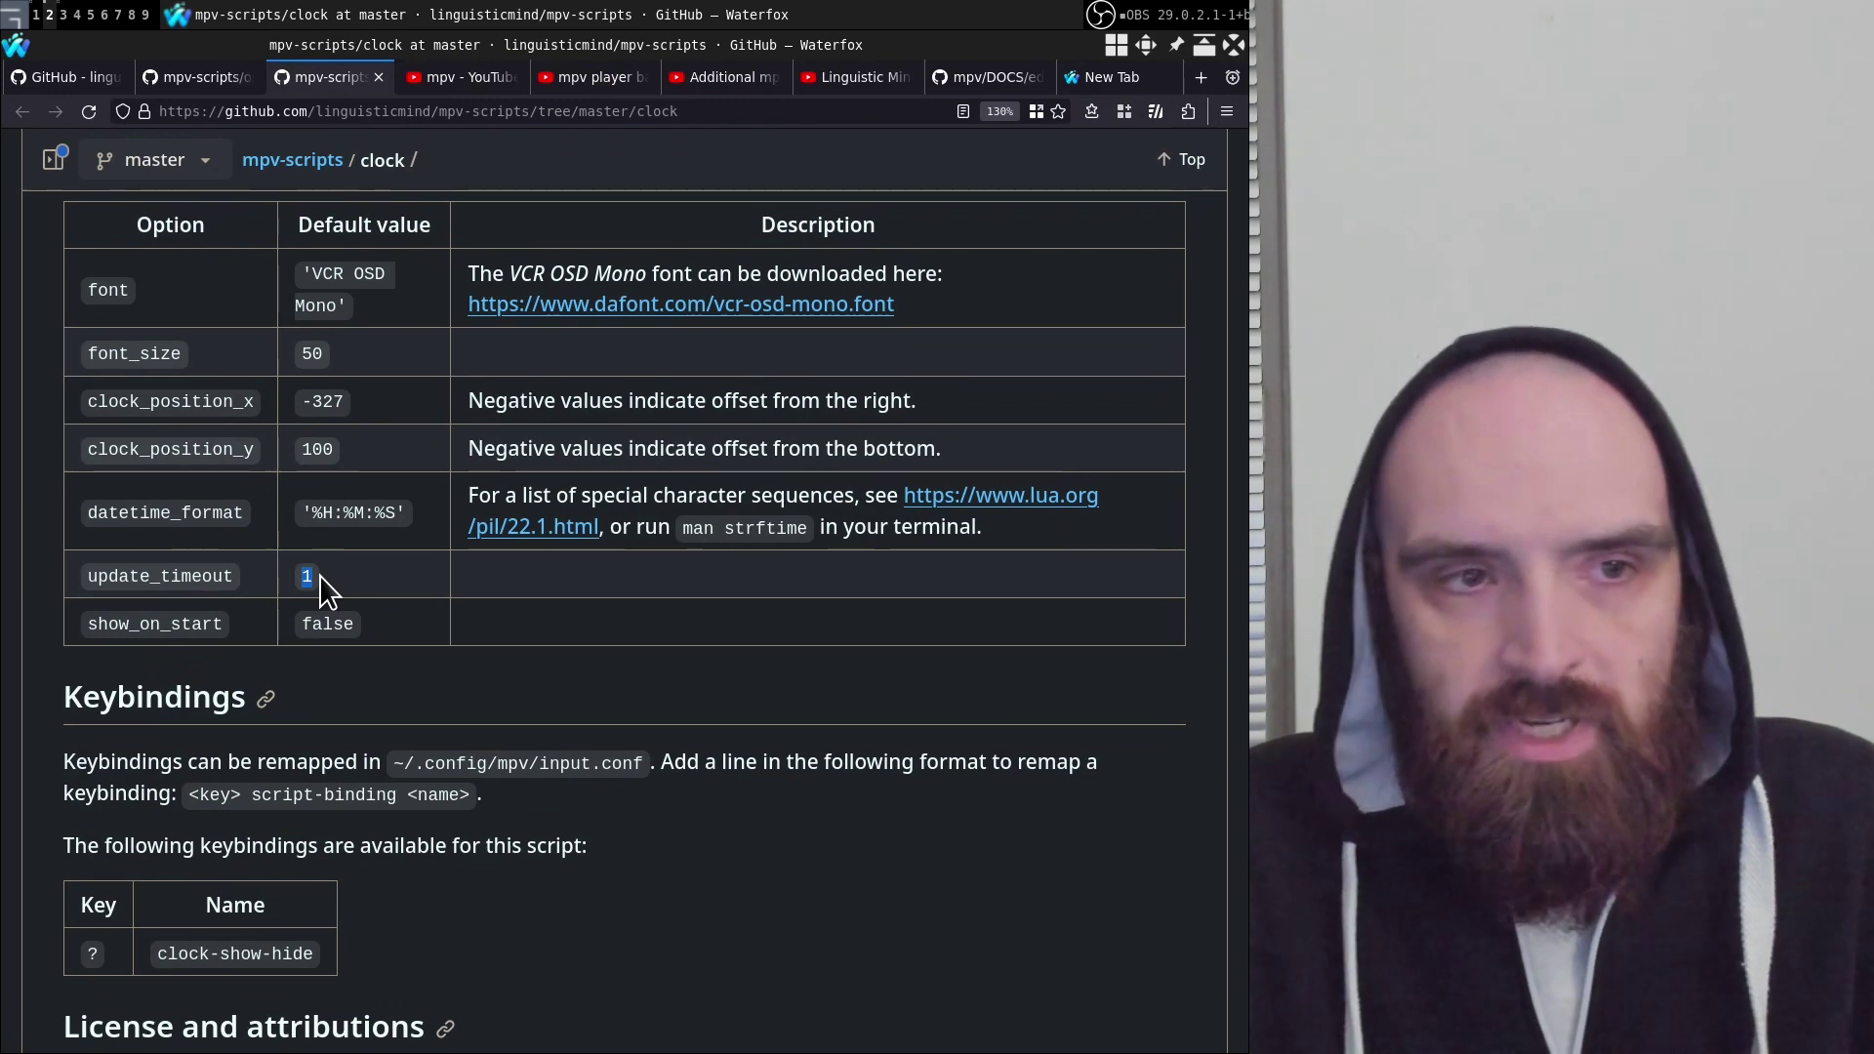
pyautogui.doubleClick(399, 512)
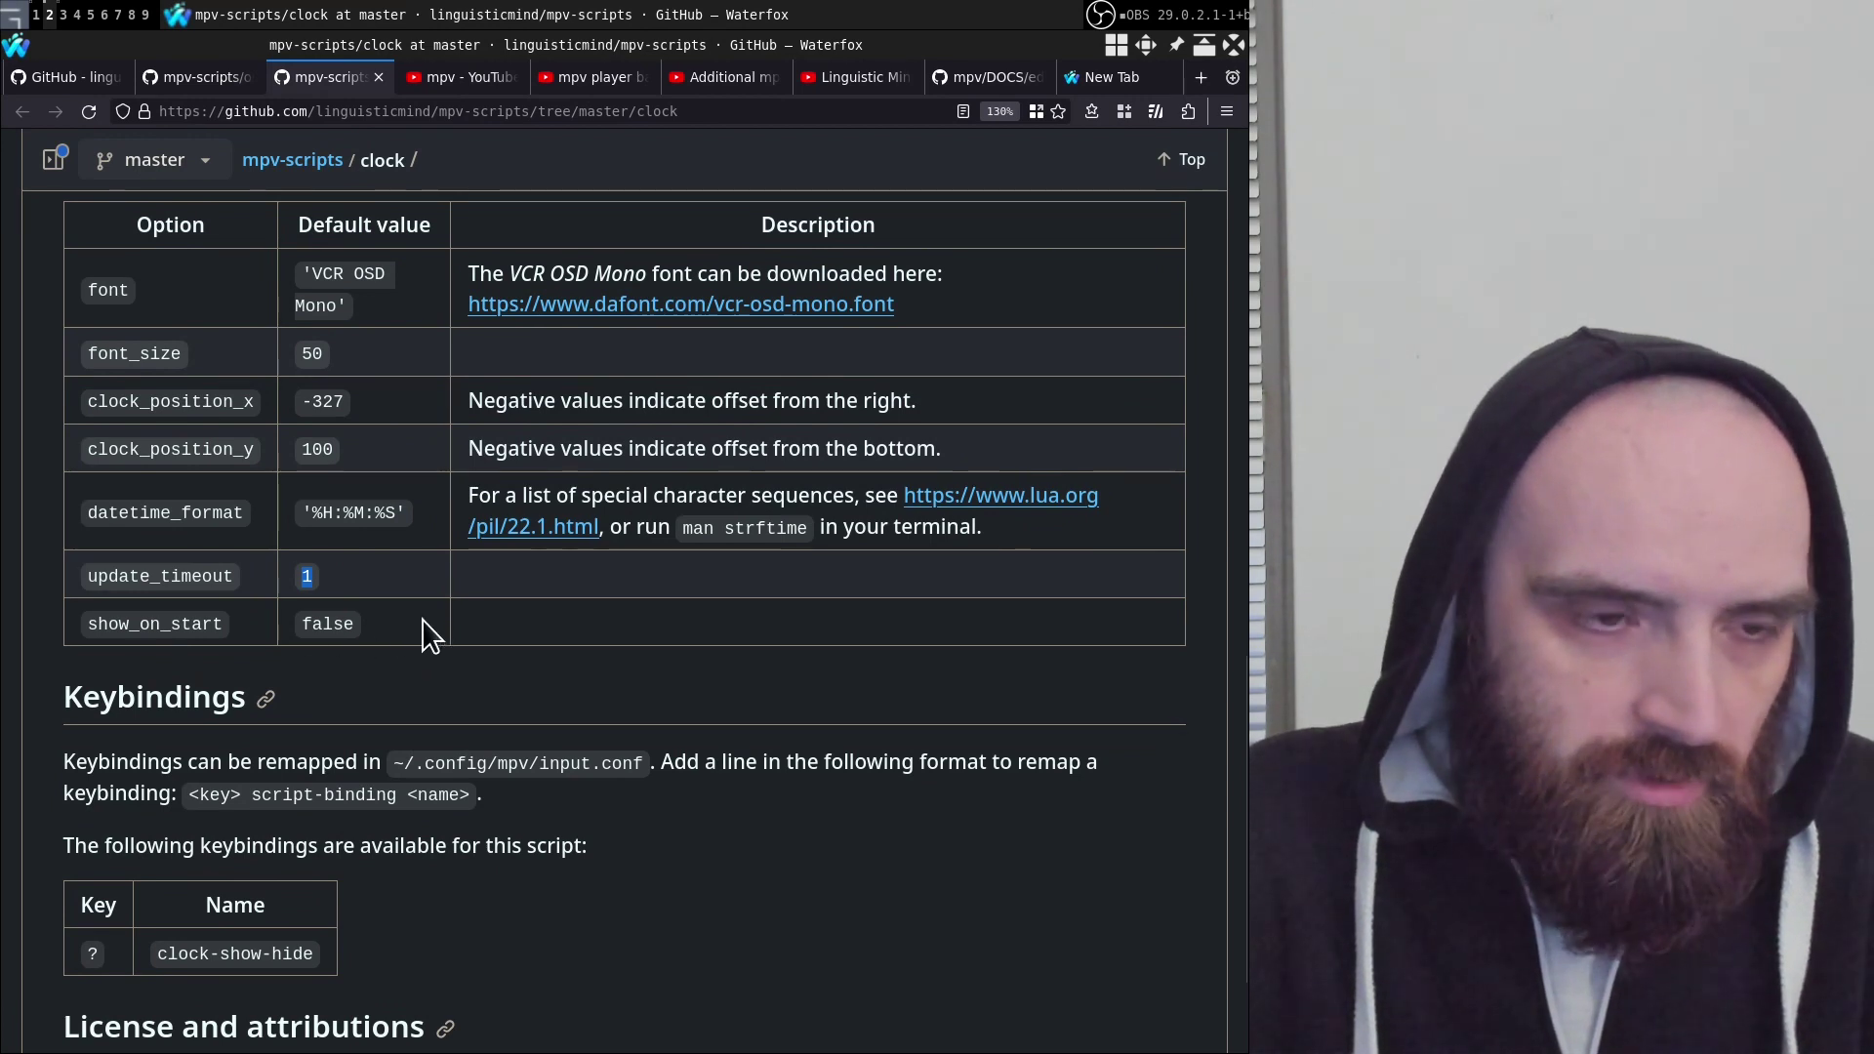
pyautogui.click(385, 597)
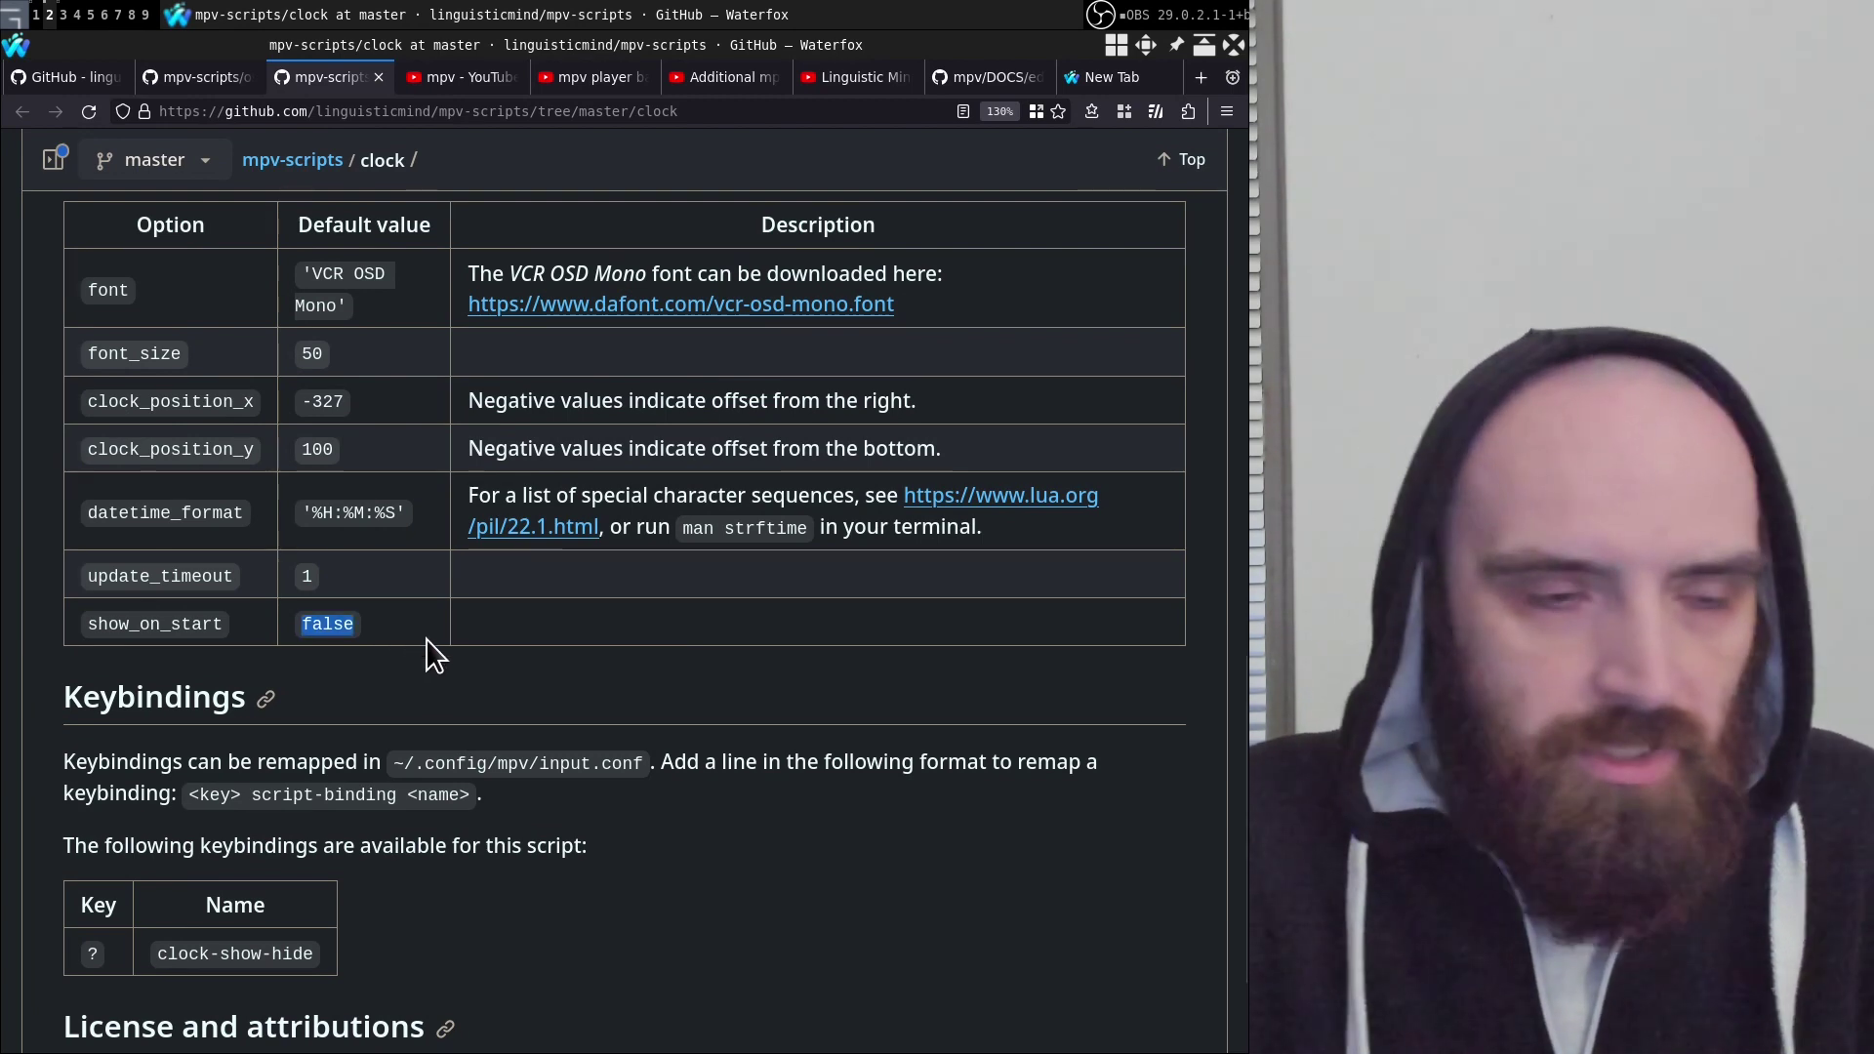
# Go back to the beginning of the clock page and return to the script list on the mpv-scripts repository's main page
pyautogui.scroll(-2, 425, 658)
pyautogui.scroll(1, 491, 779)
pyautogui.scroll(8, 496, 781)
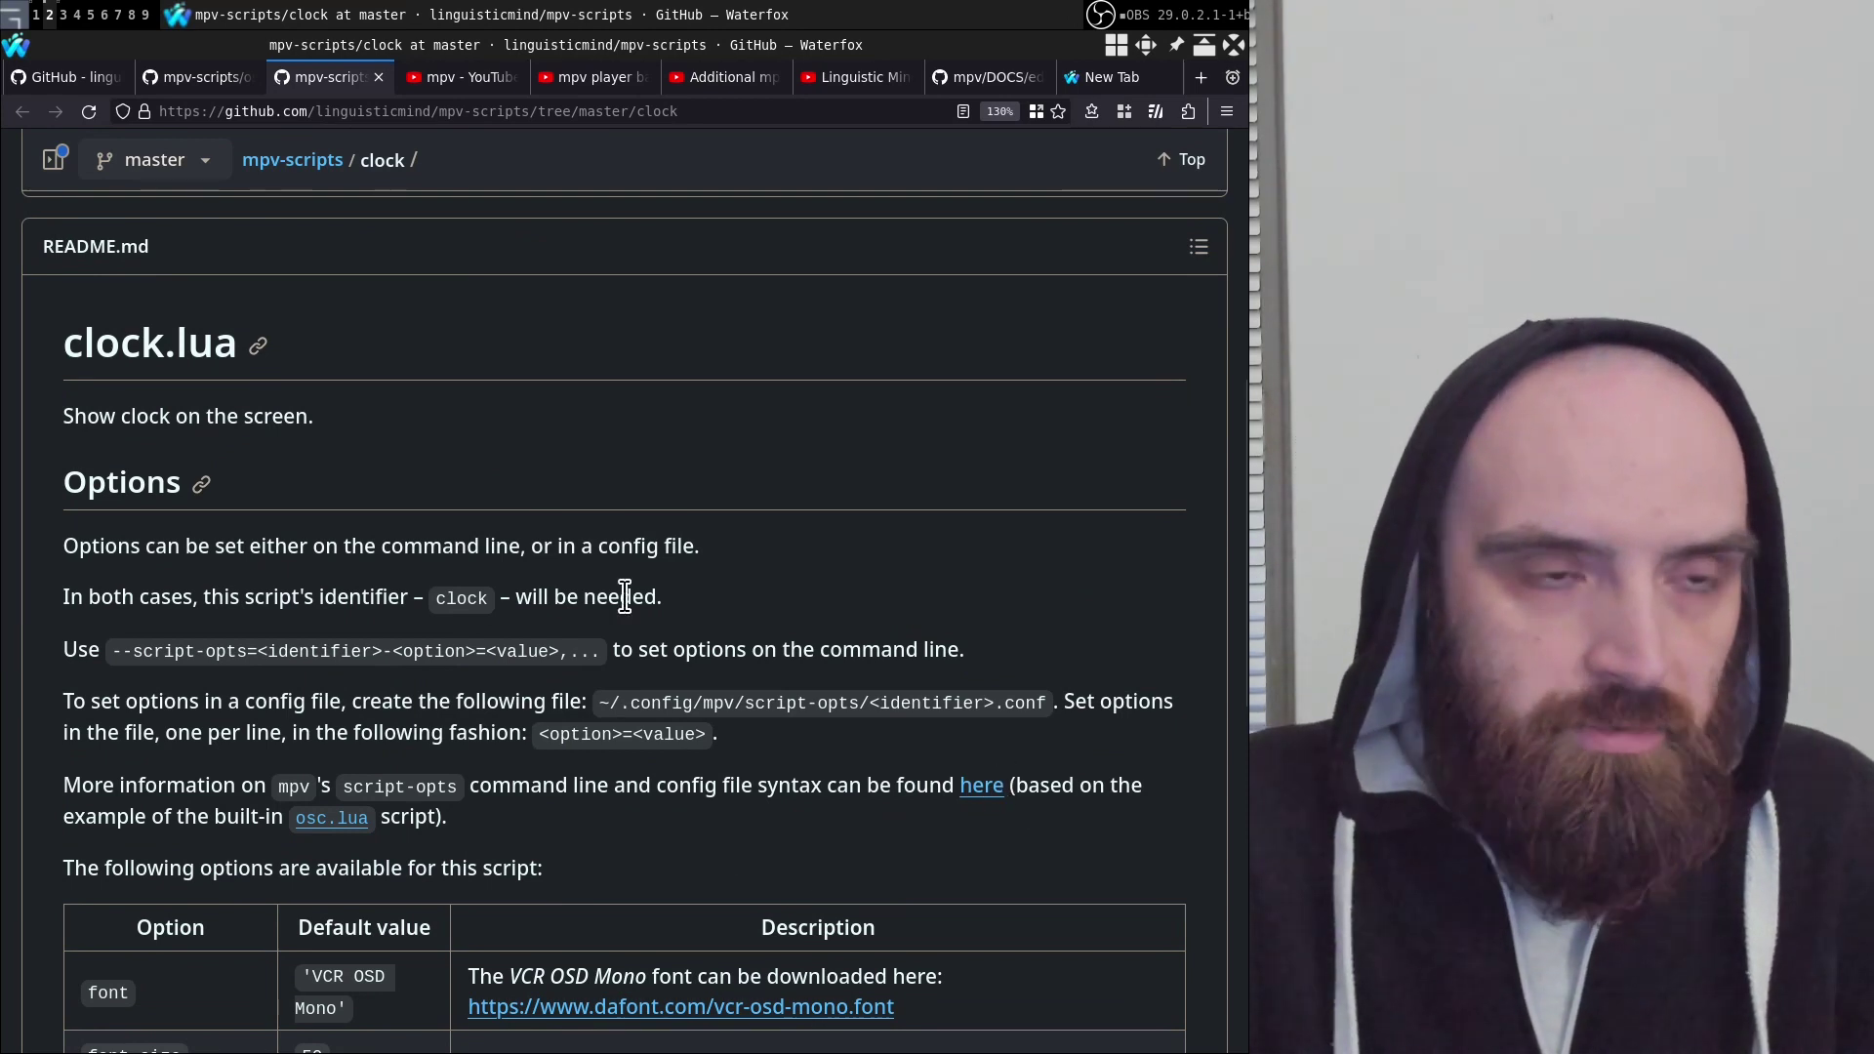
pyautogui.scroll(5, 752, 690)
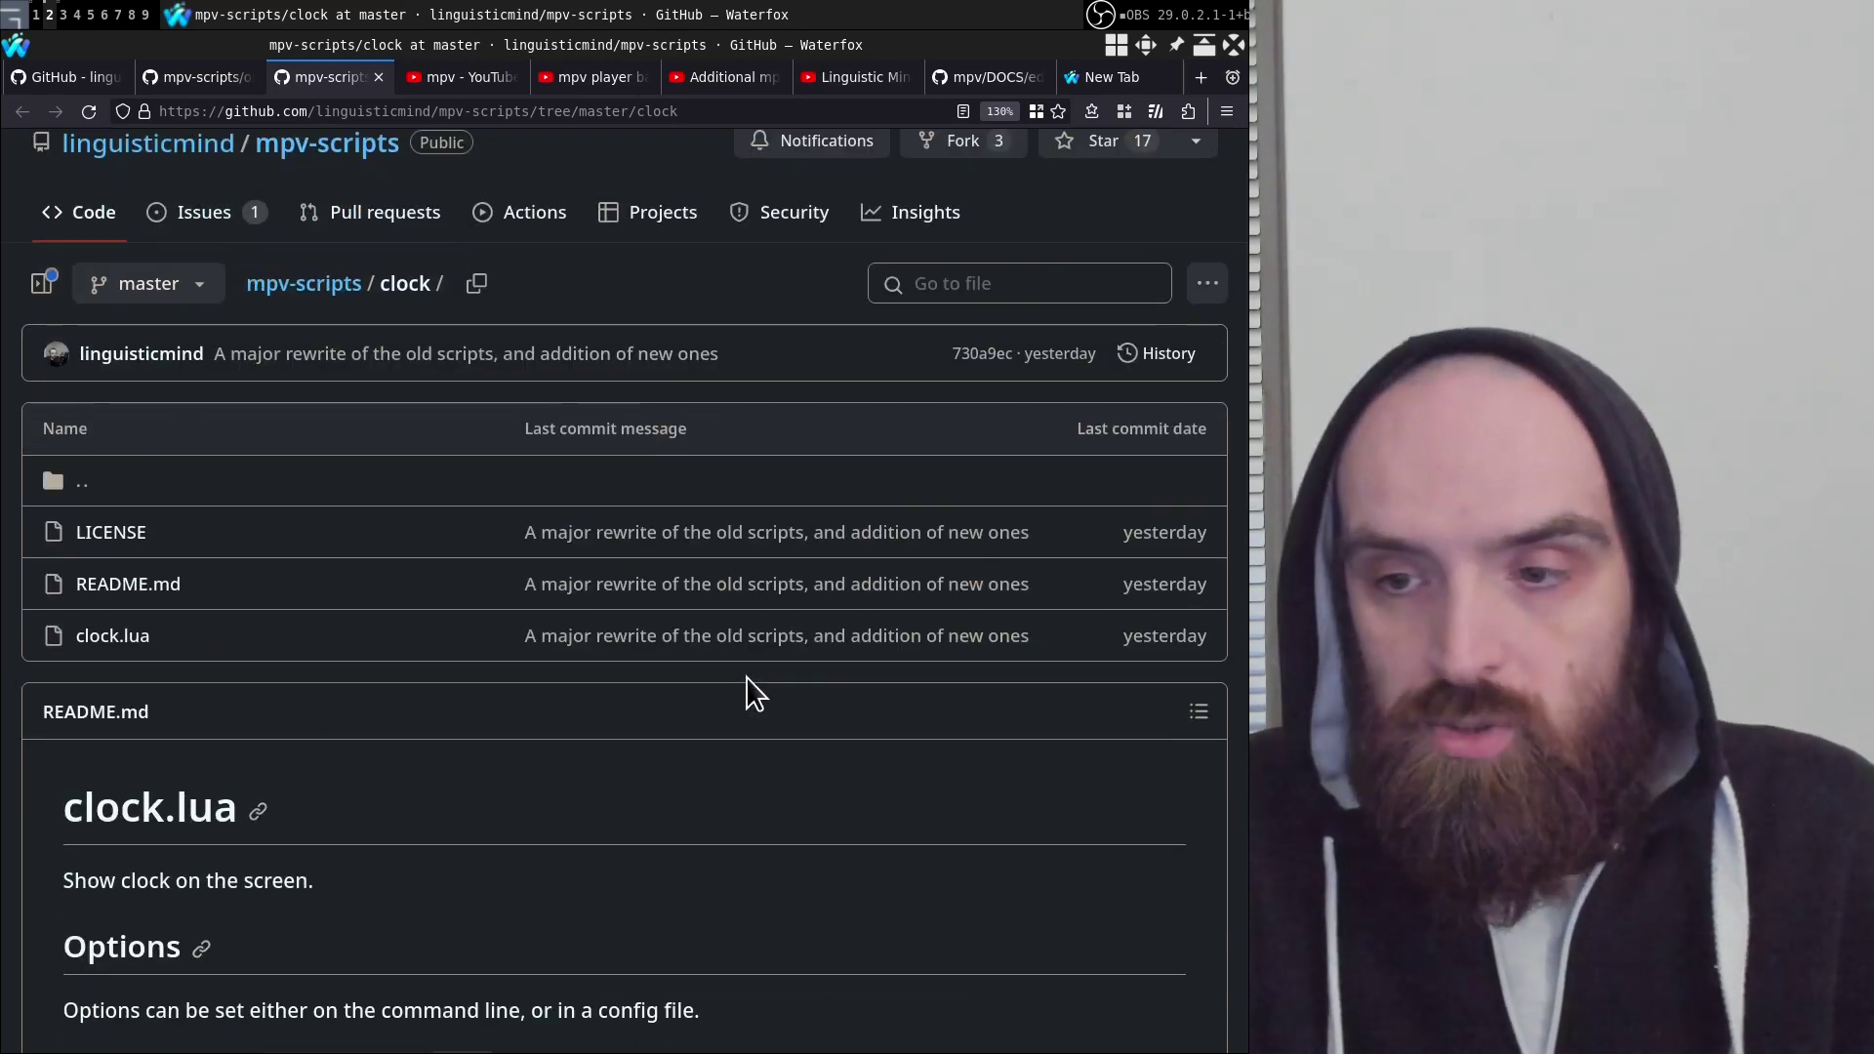
pyautogui.hotkey('ctrl', 'pageup')
pyautogui.hotkey('ctrl', 'pageup')
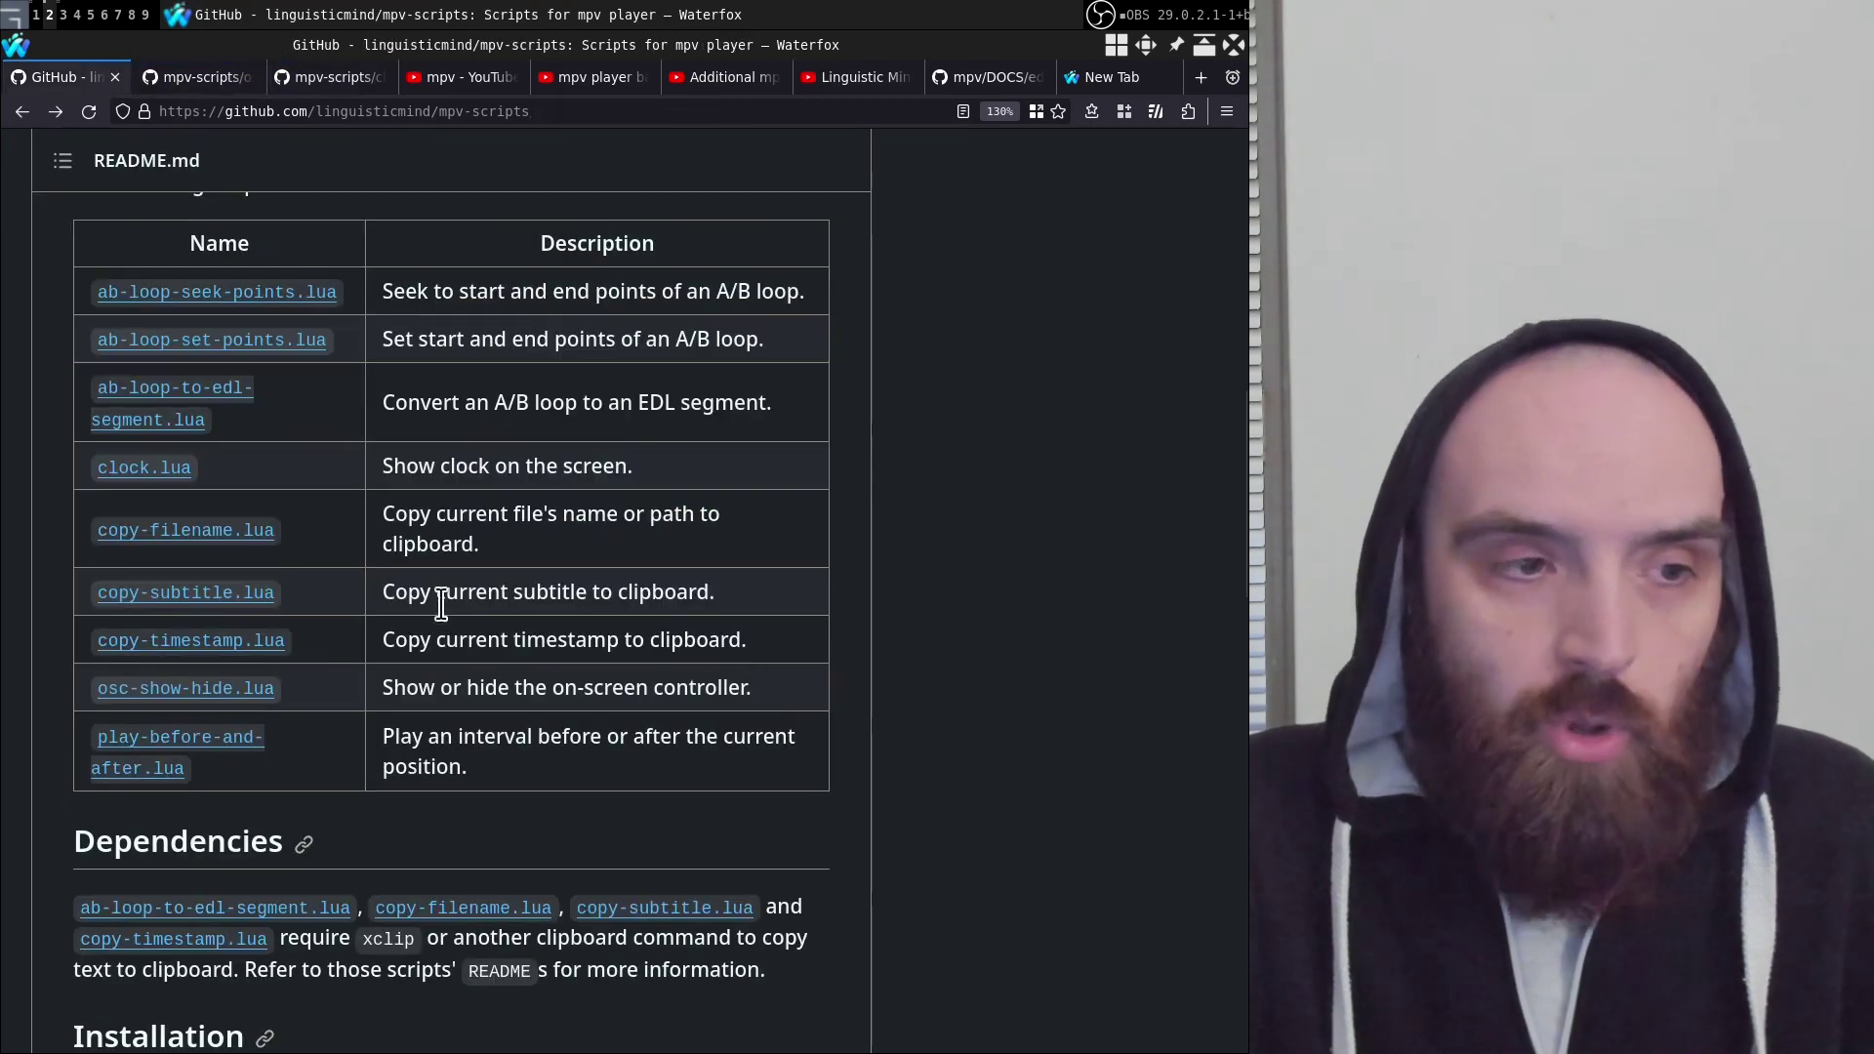